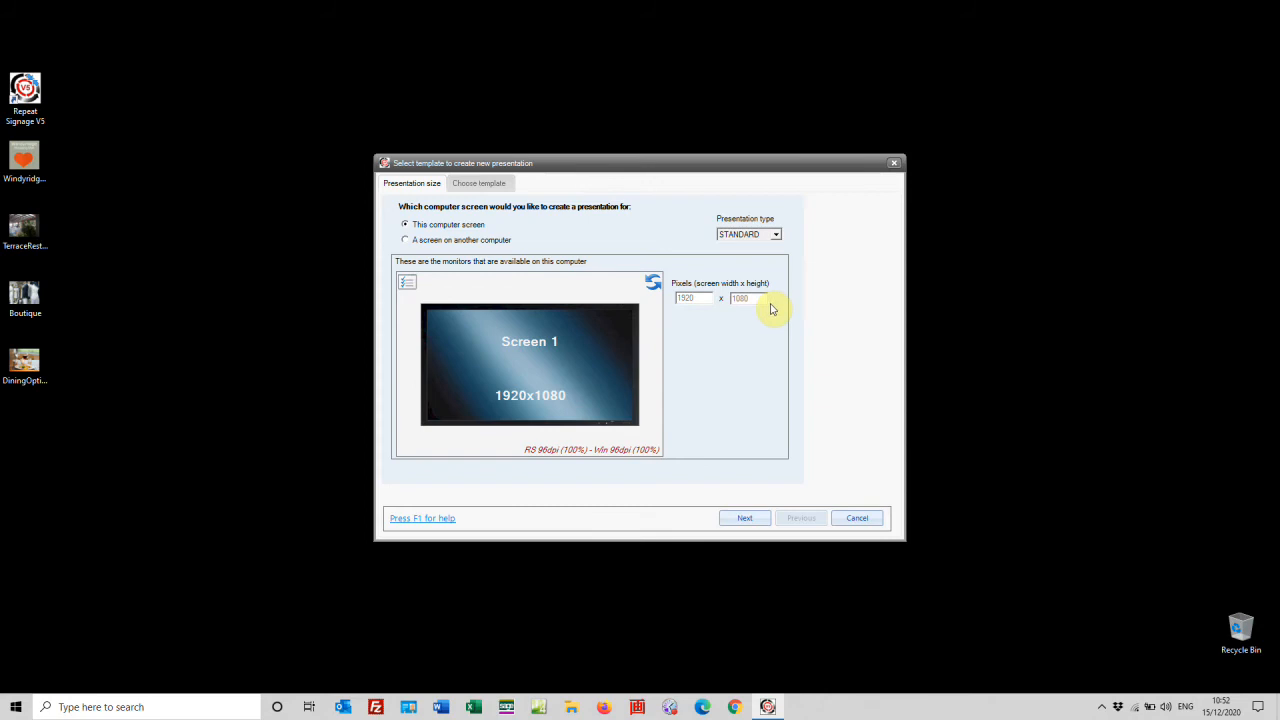
Create a new STANDARD presentation for this computer's 1920 x 1080 screen from the Blank presentation template
click(746, 518)
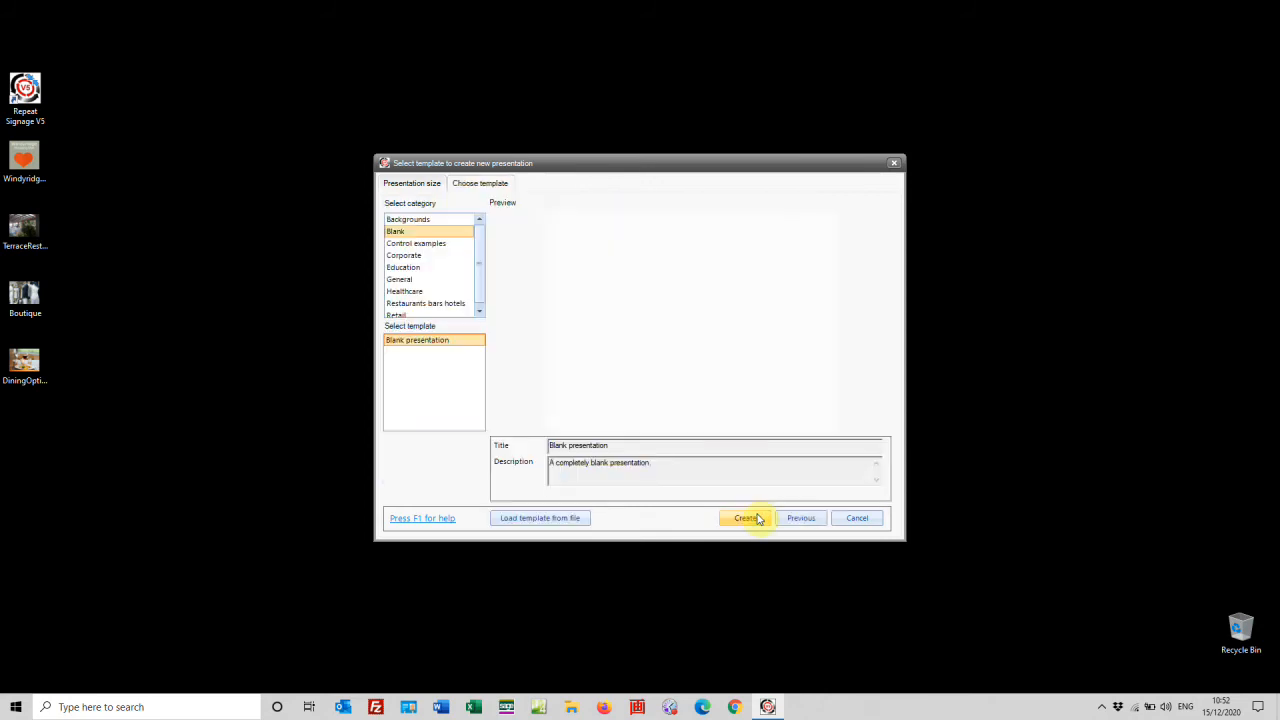
click(416, 292)
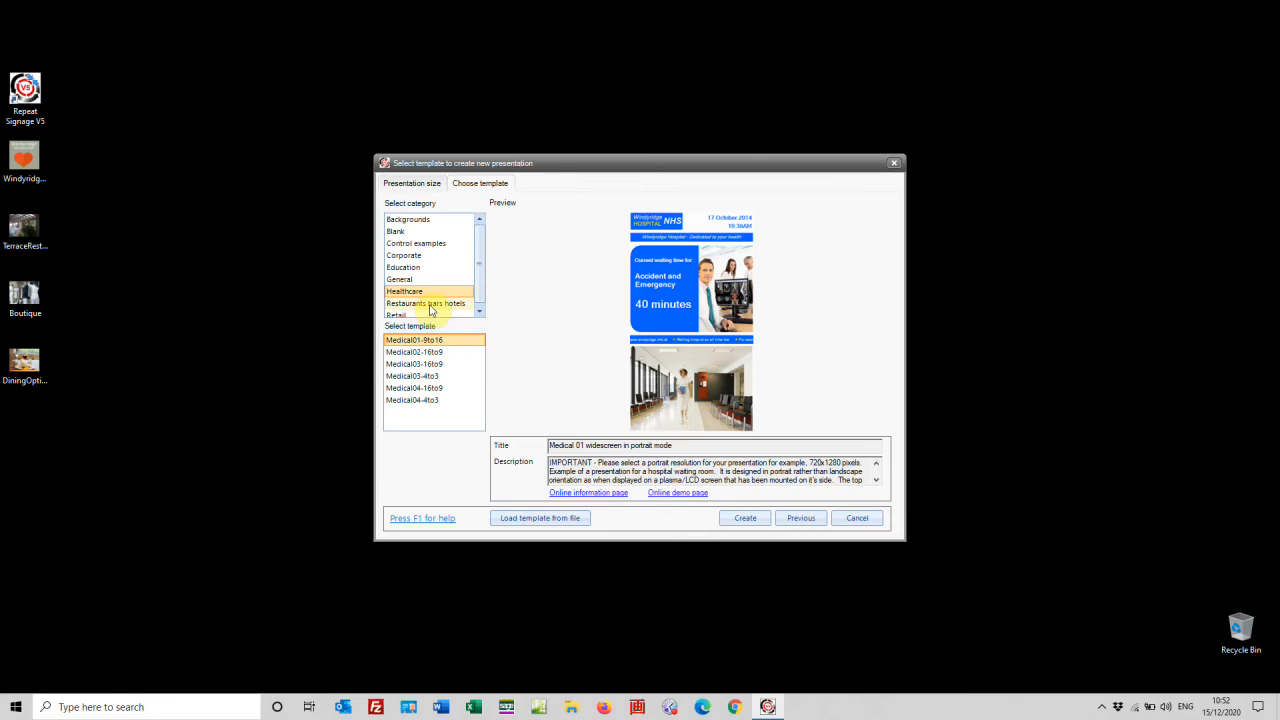
click(430, 305)
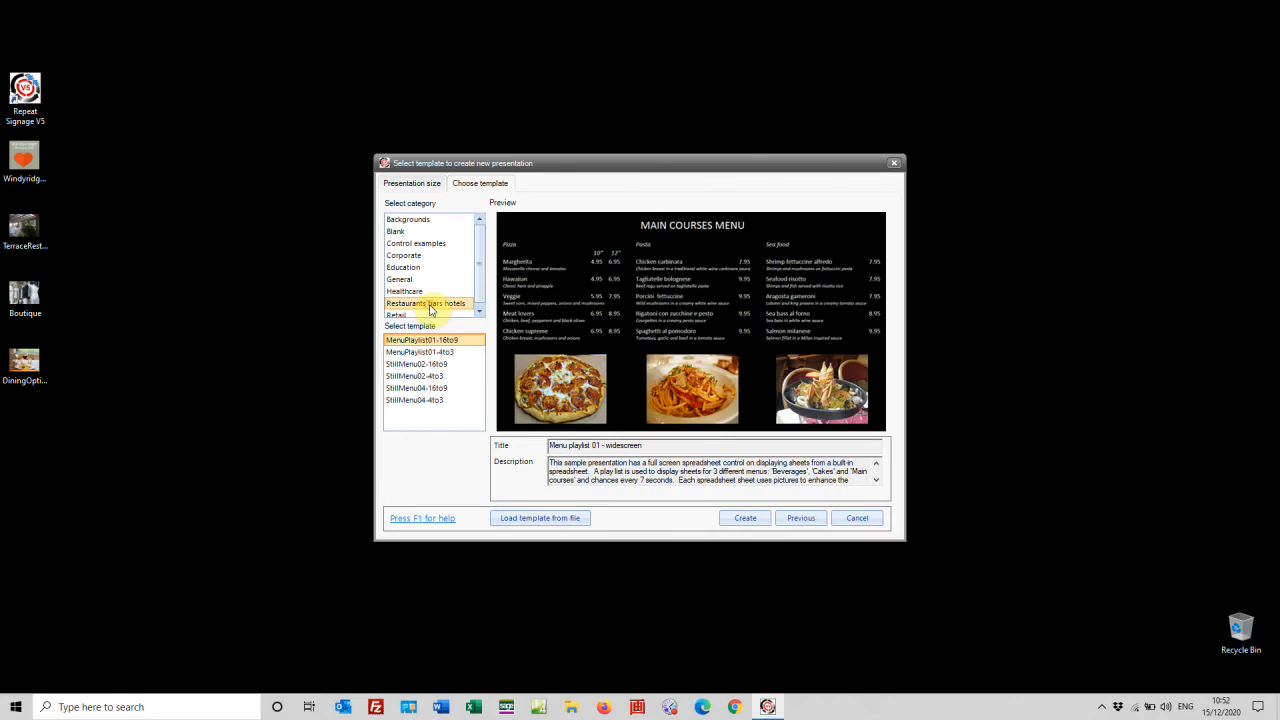
click(397, 232)
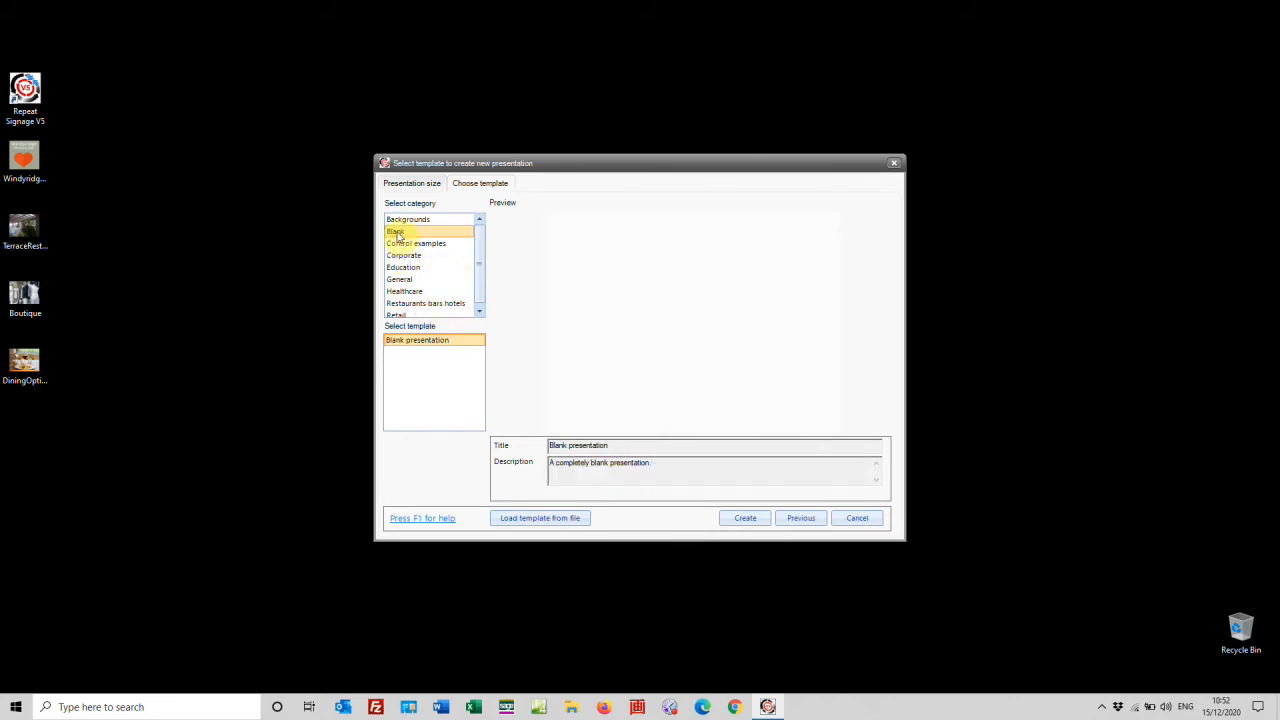
click(764, 518)
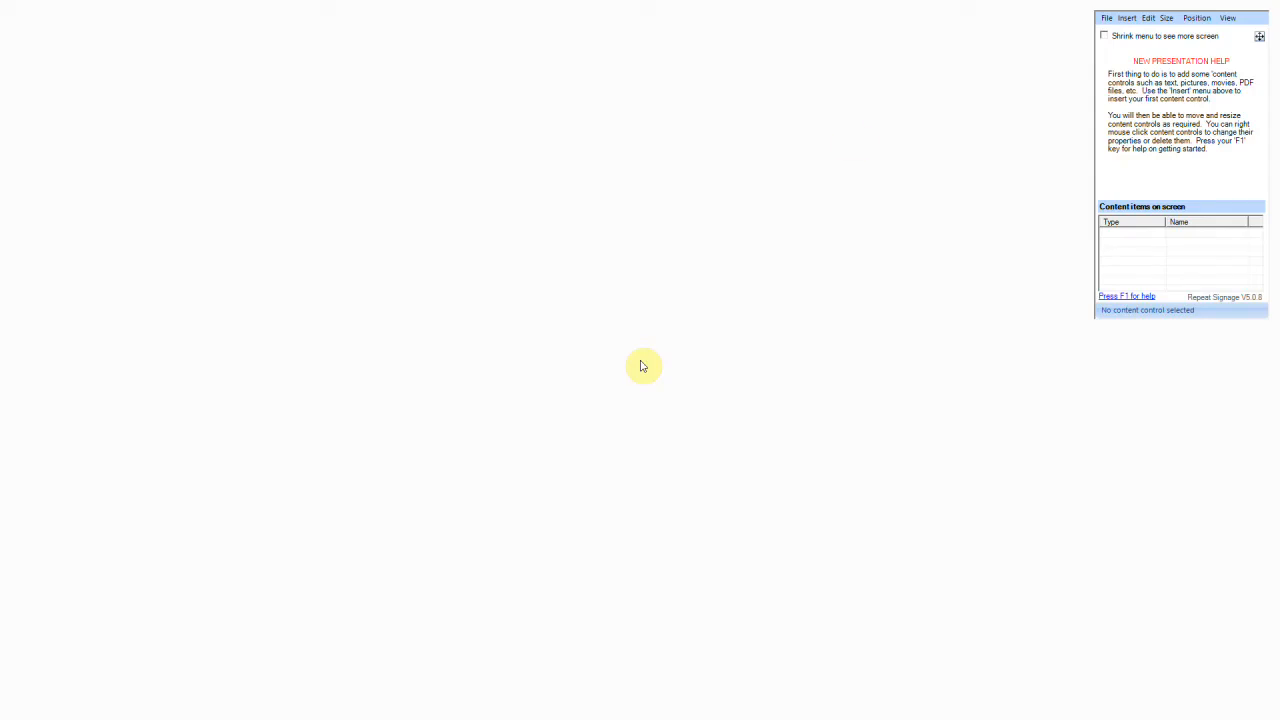
Insert a BANNER 02 picture banner with Boutique, DiningOptions and TerraceRestaurant from the Desktop, and resize it to about 627 x 490 pixels at about 379, 172
drag(1261, 39, 1232, 48)
click(1100, 30)
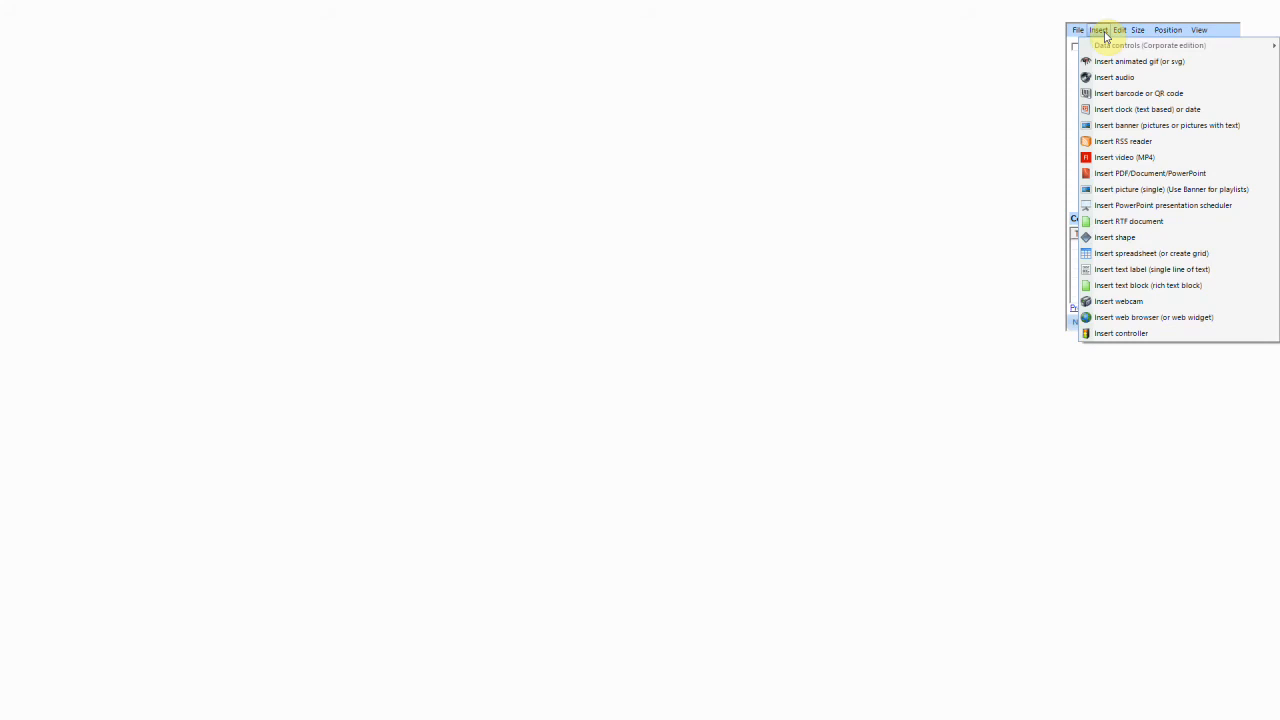
click(1118, 126)
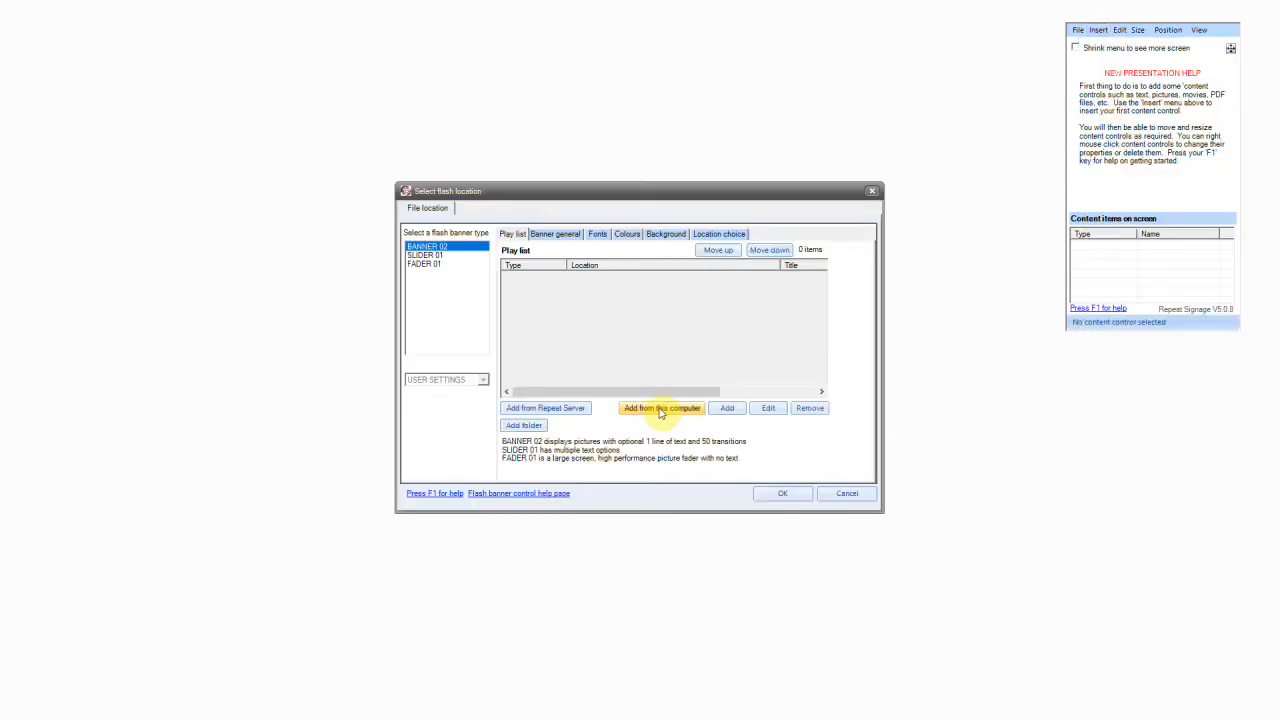
click(657, 407)
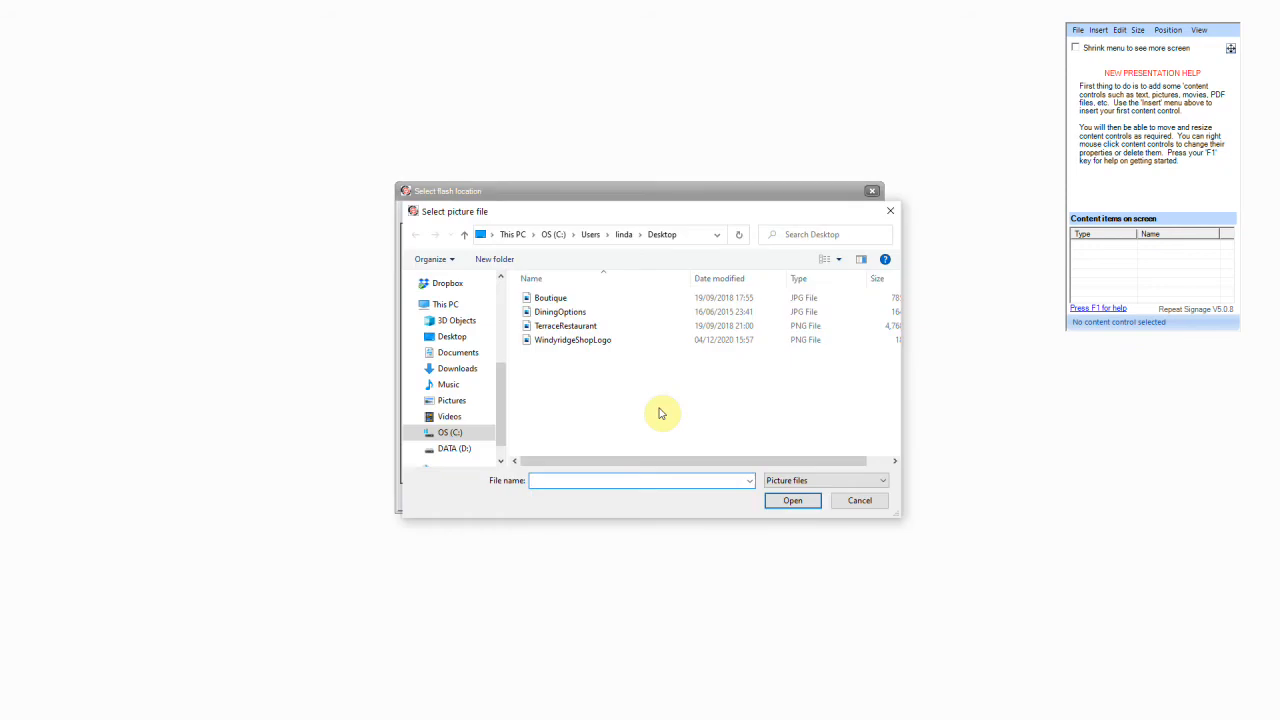
click(551, 298)
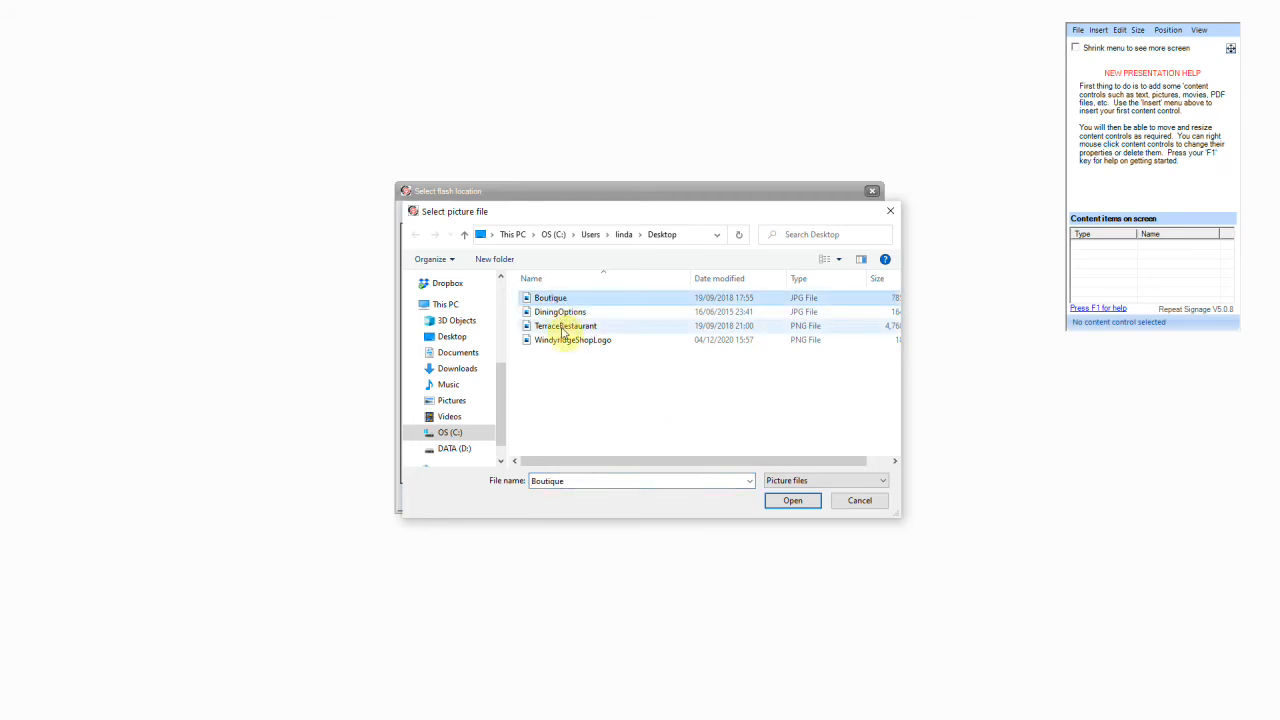
shift+click(565, 326)
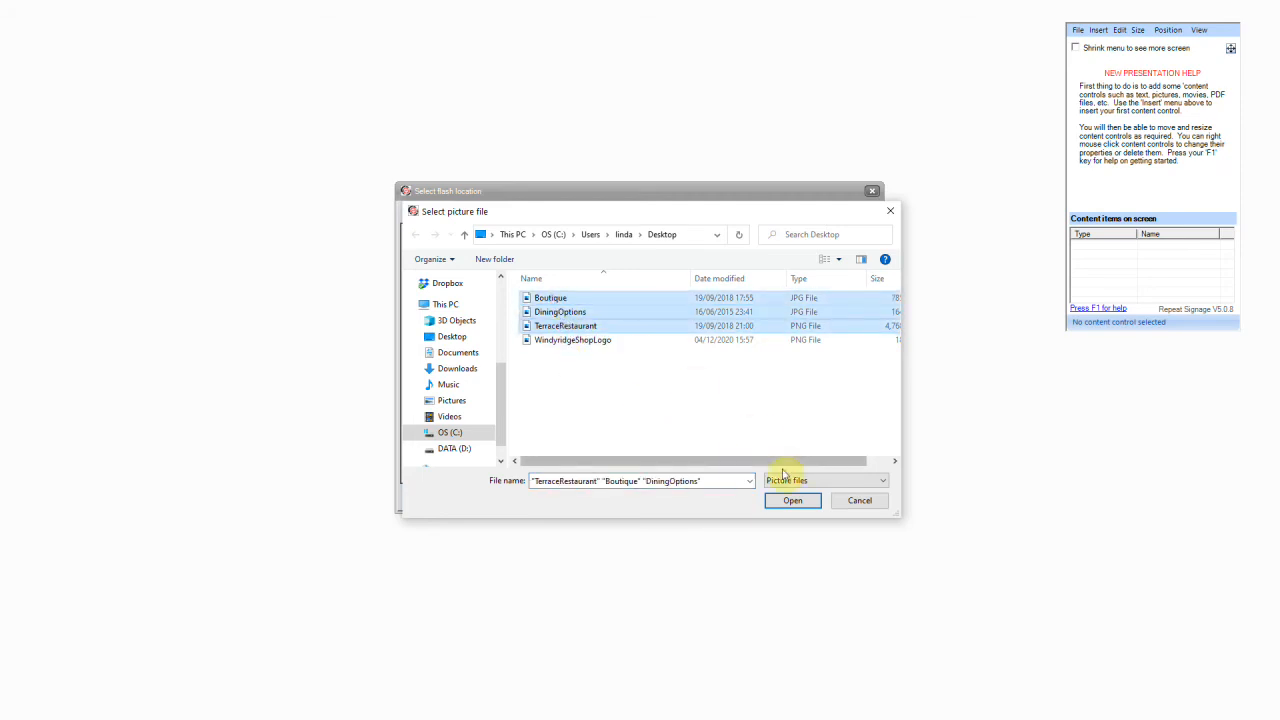
click(792, 502)
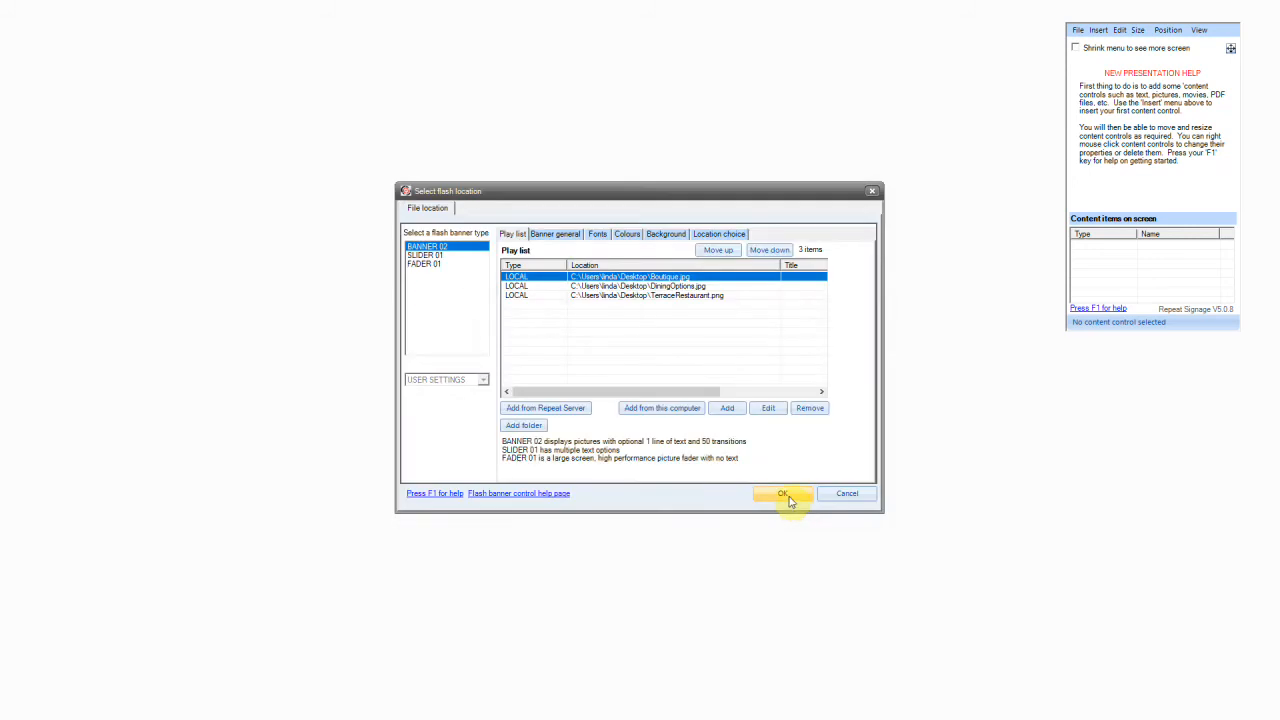
click(786, 496)
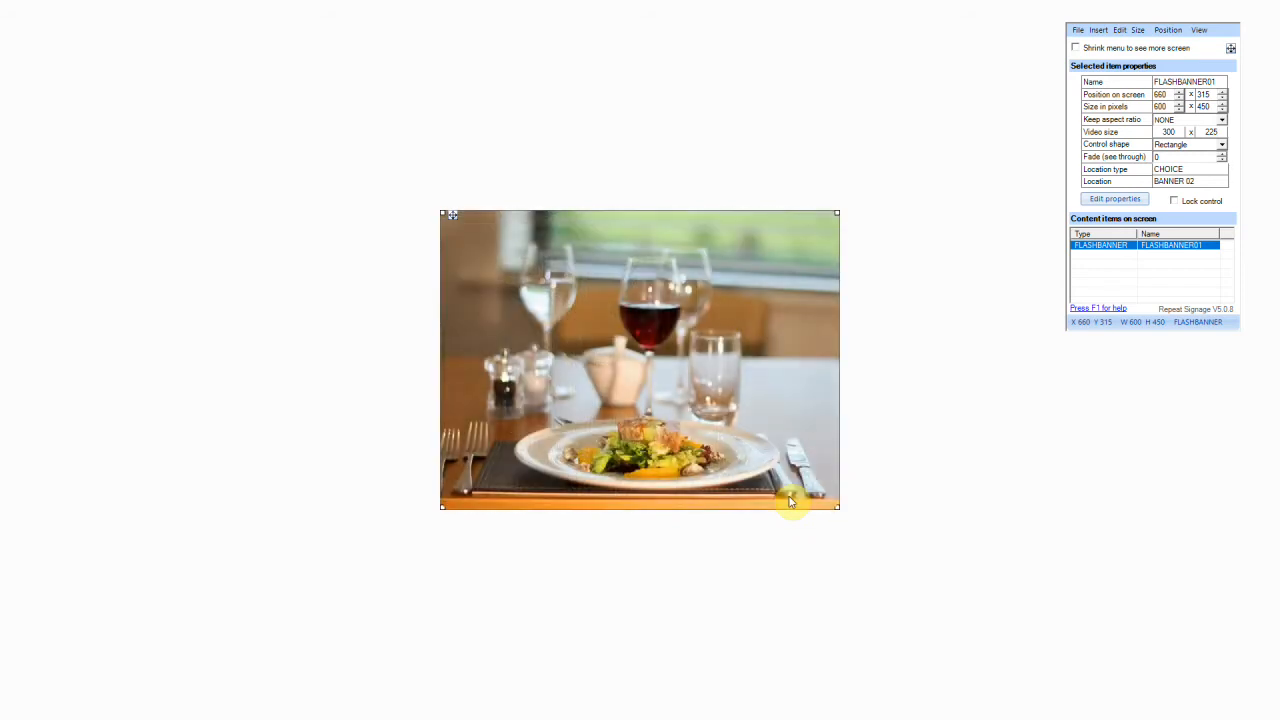
drag(790, 502, 674, 446)
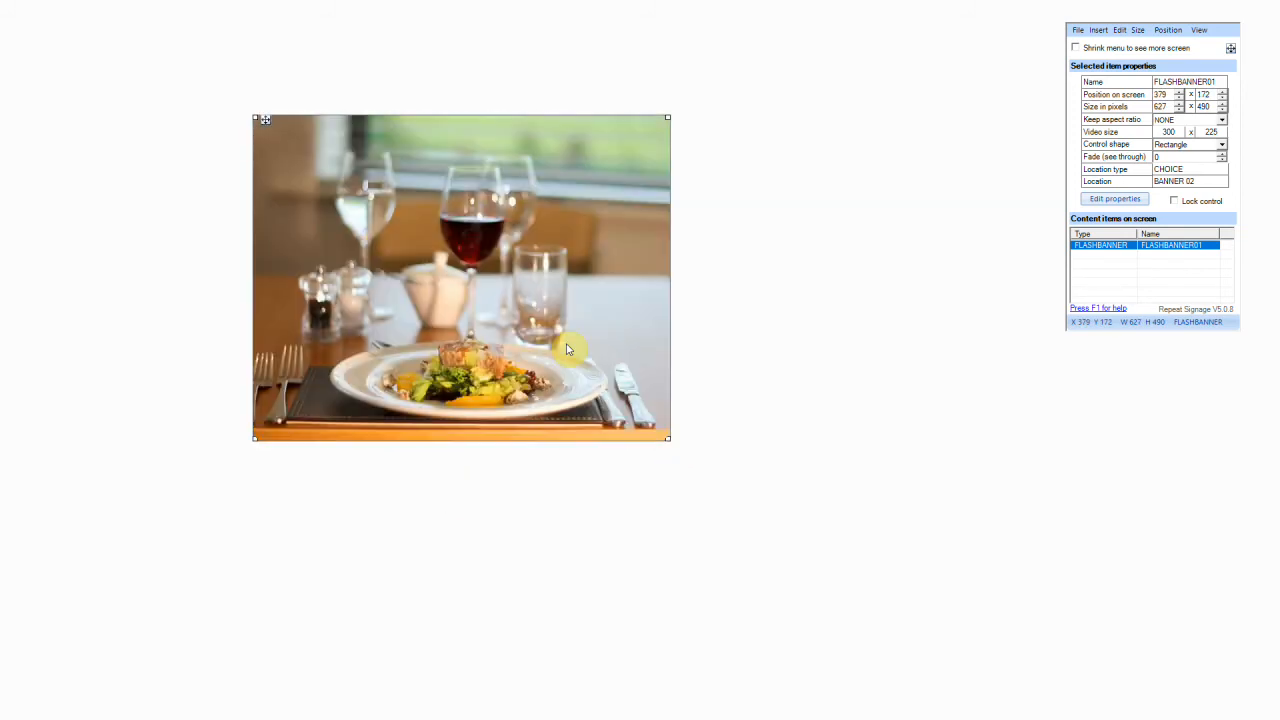
Give the Boutique picture in the banner's play list the title "10% Discount at Lynne's Boutique"
double_click(566, 343)
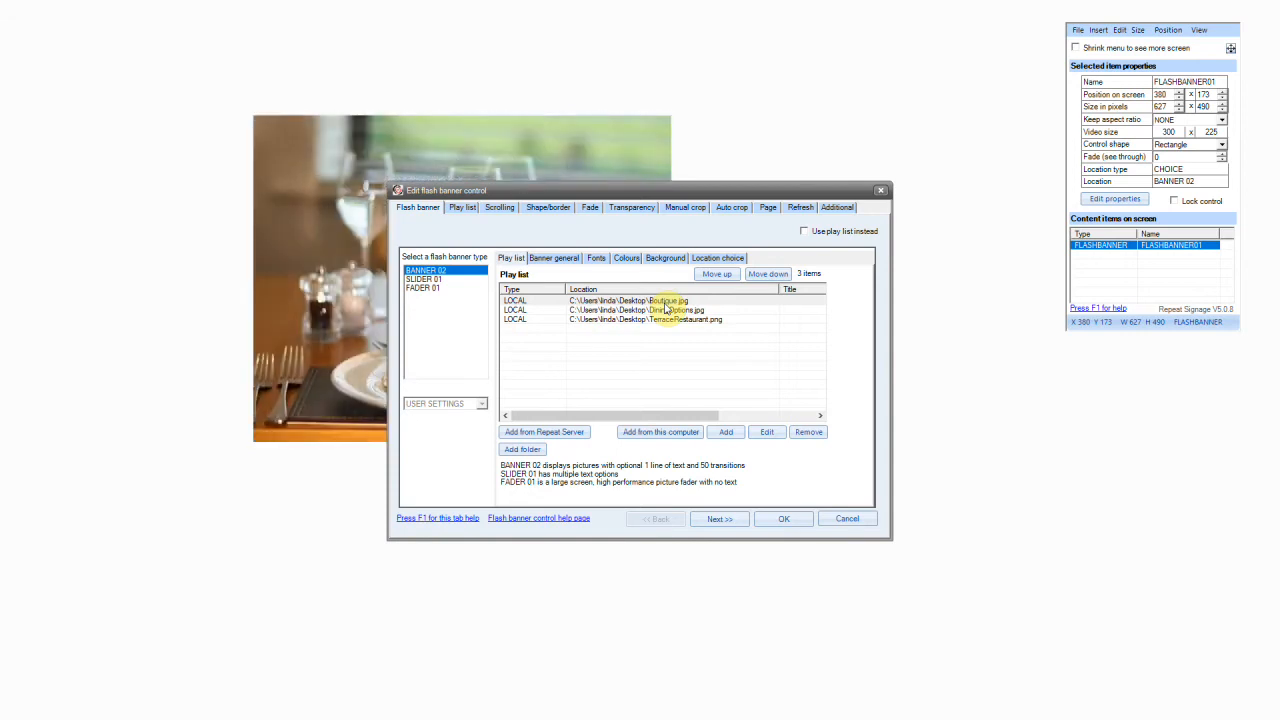
double_click(665, 302)
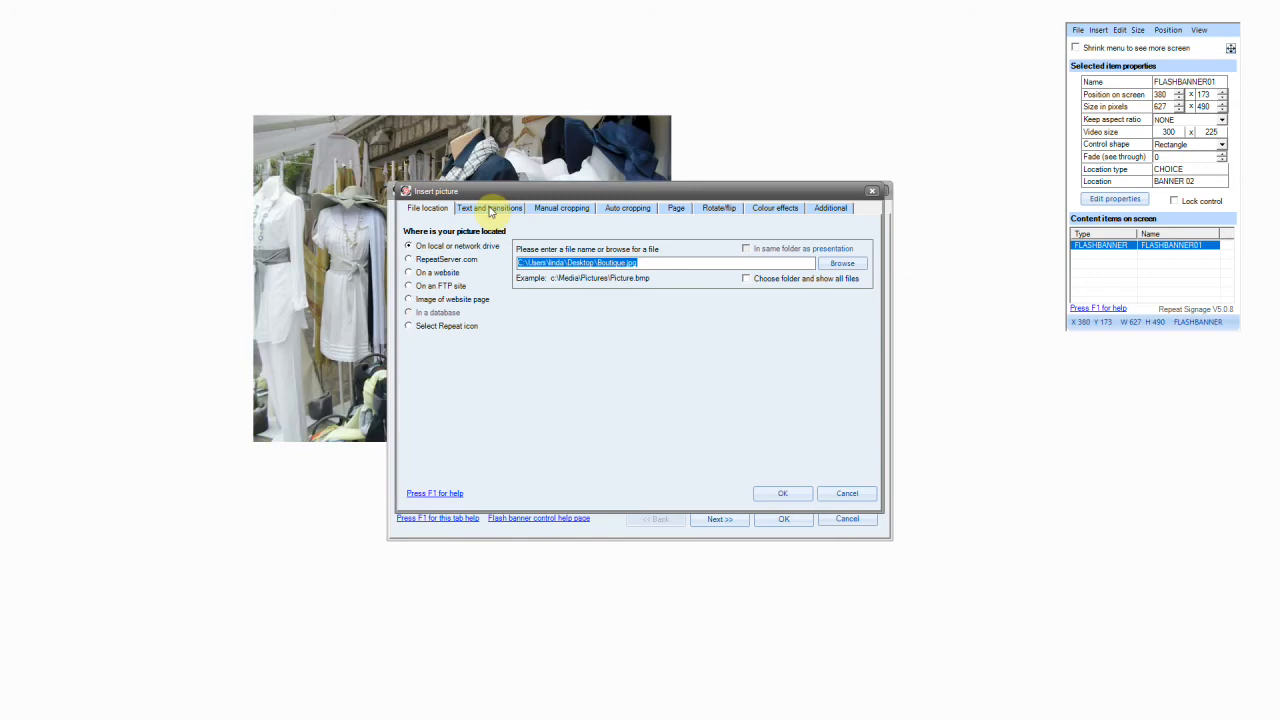
click(490, 209)
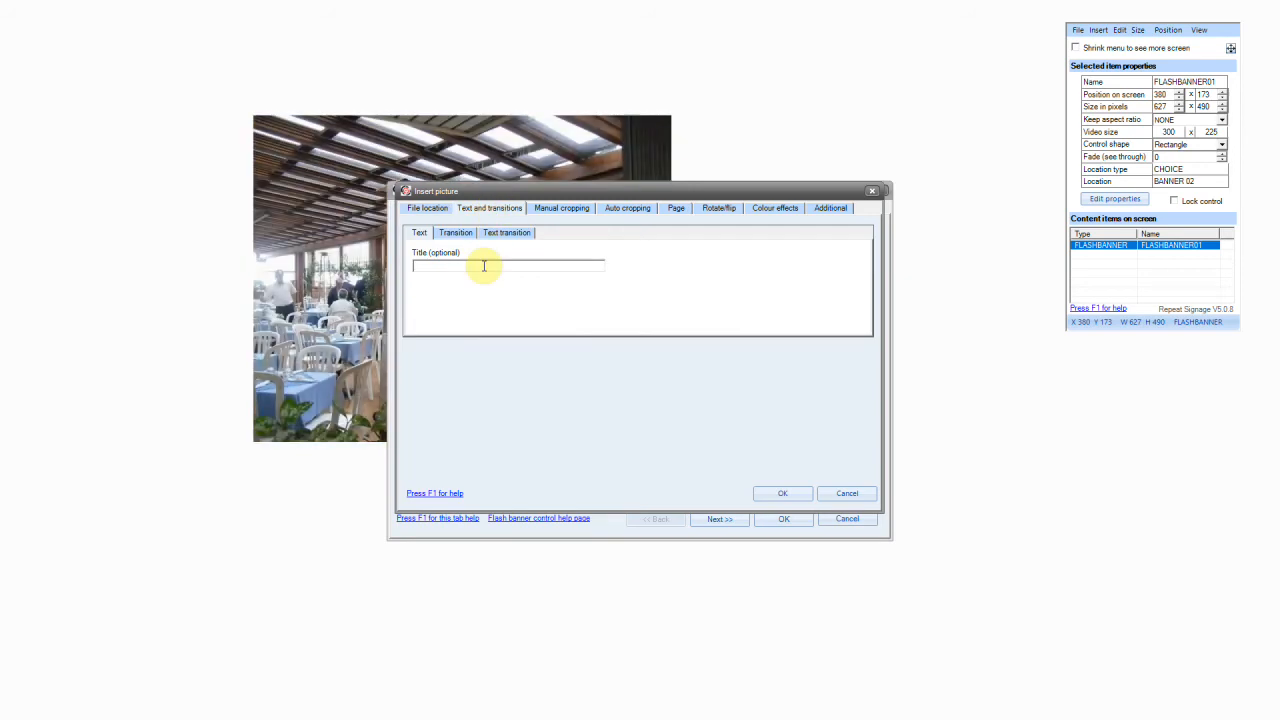
text(1)
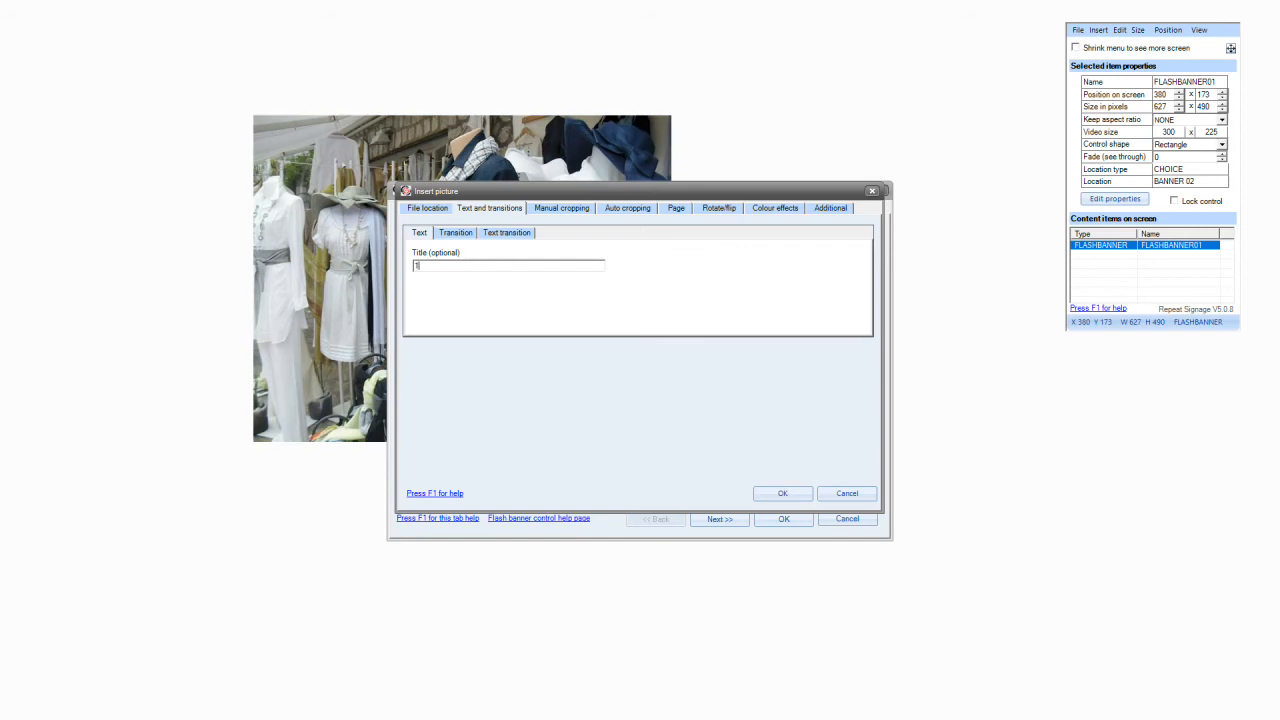
text(0% Dis)
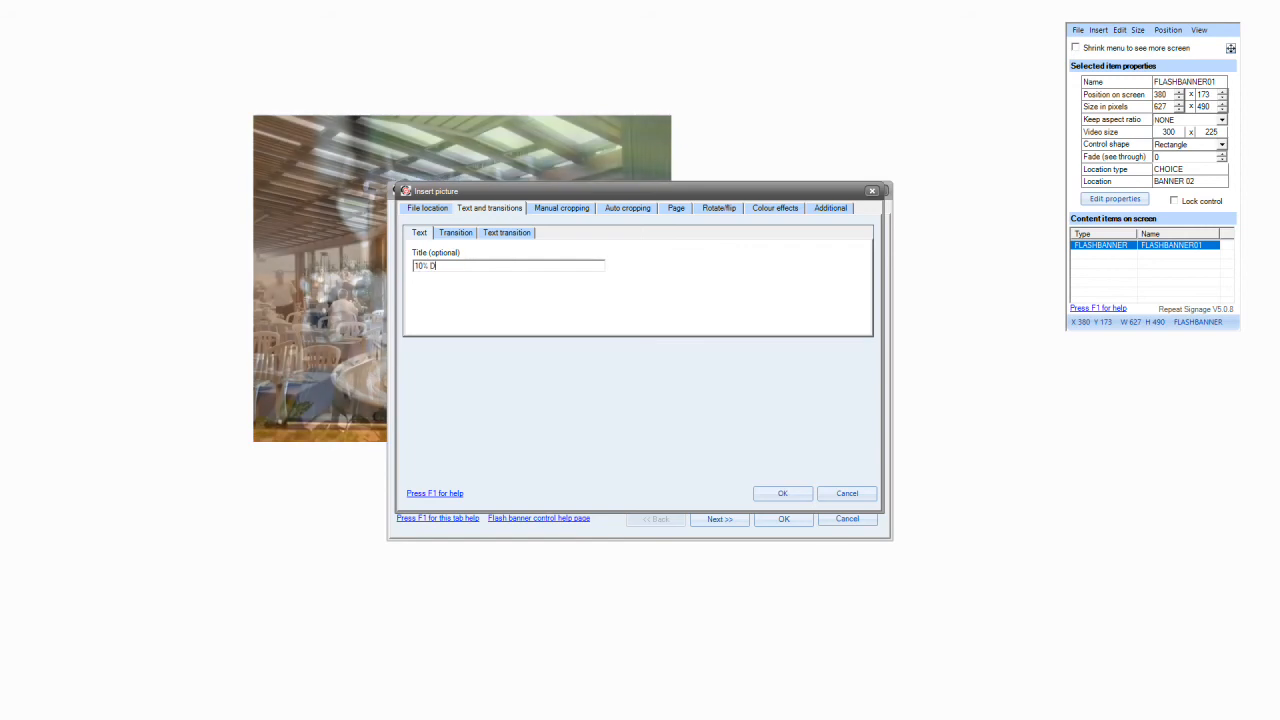
text(count a)
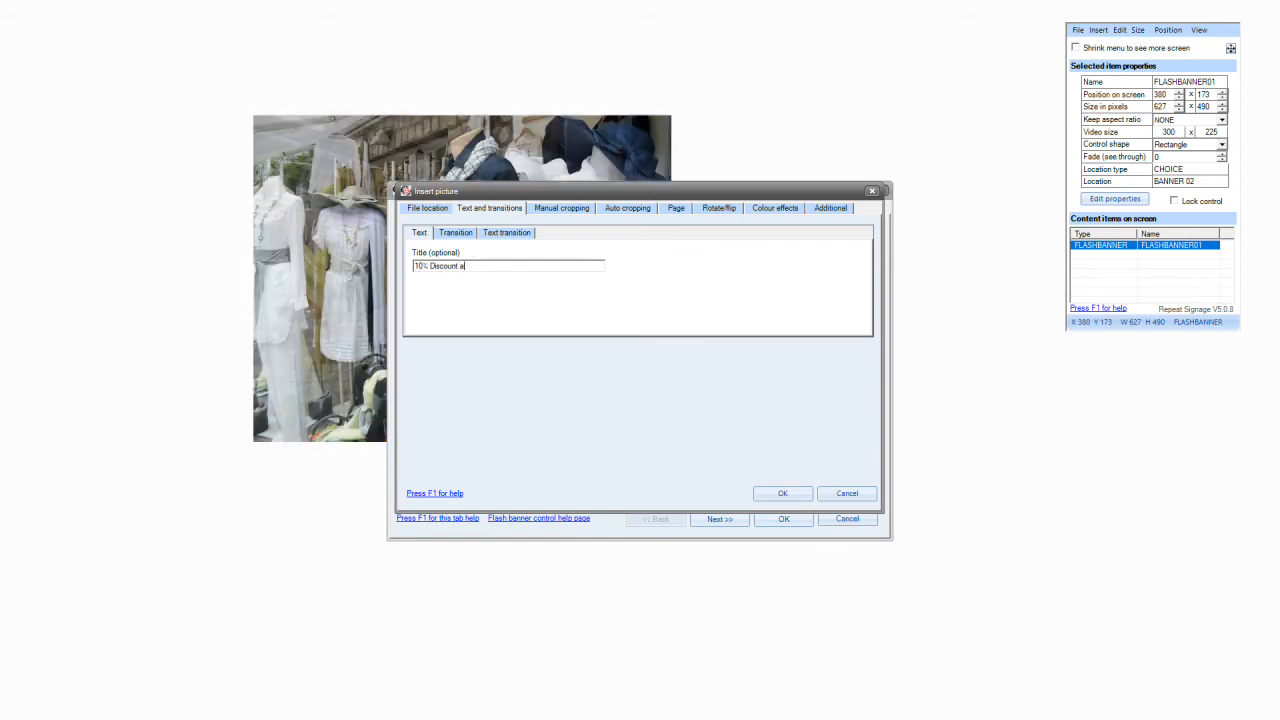
text(t Lynne's )
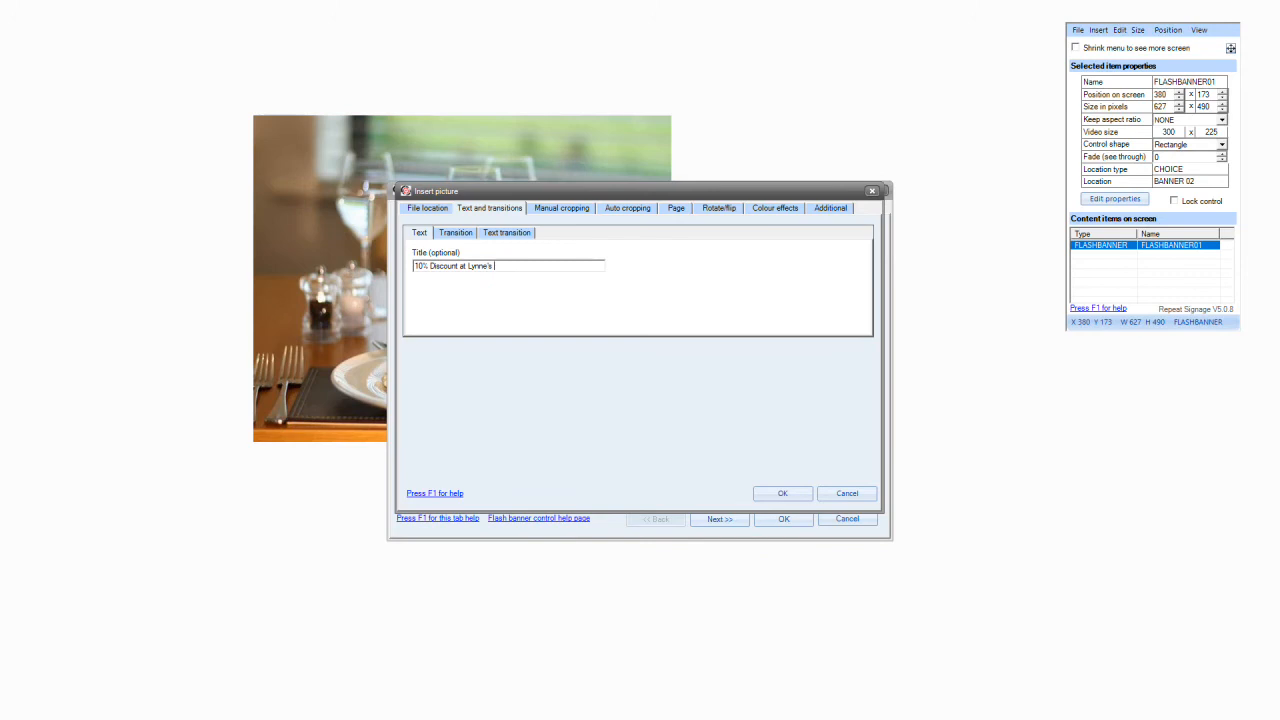
text(Boutique)
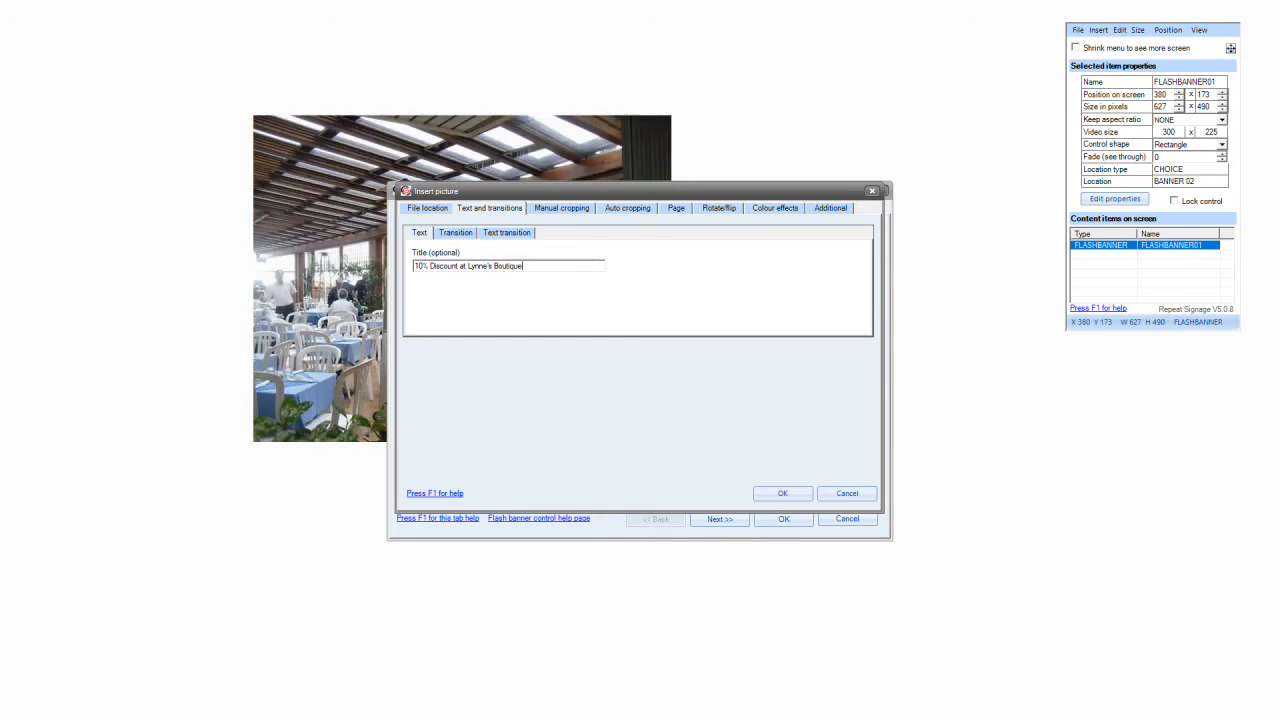
Review the transition effects for the Boutique picture, keep fade, and confirm the picture's settings
click(463, 234)
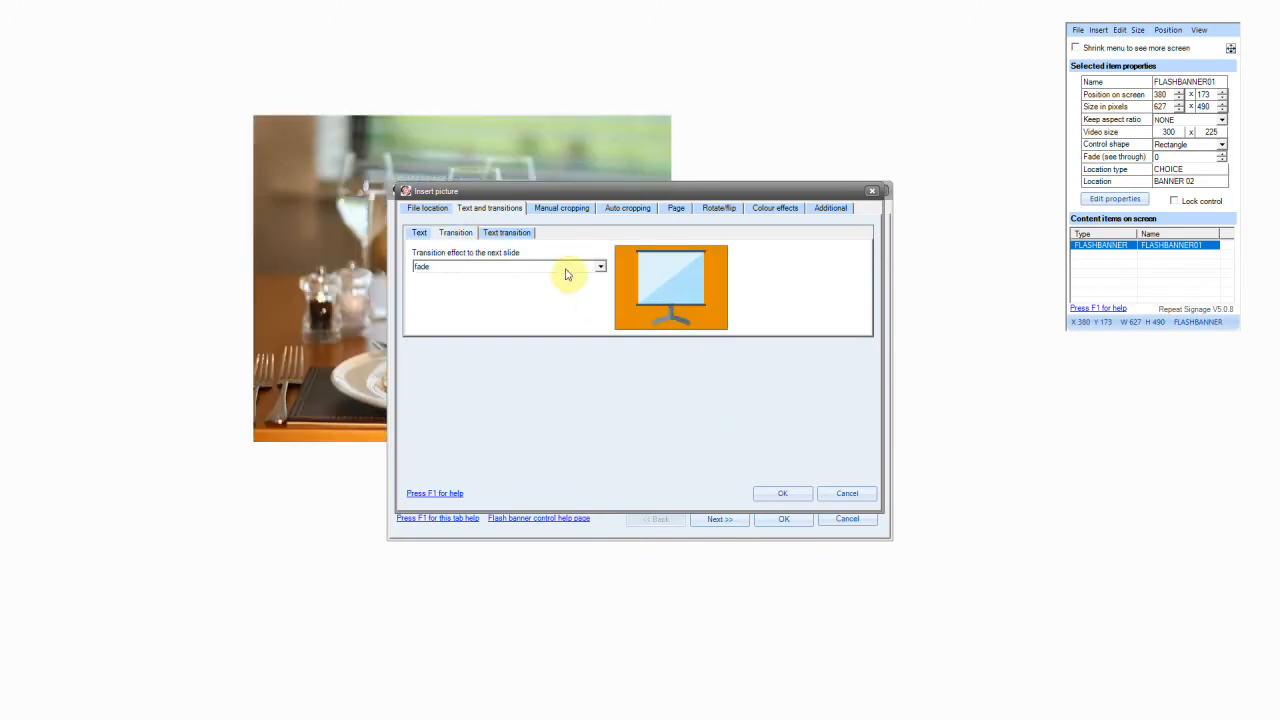
click(602, 267)
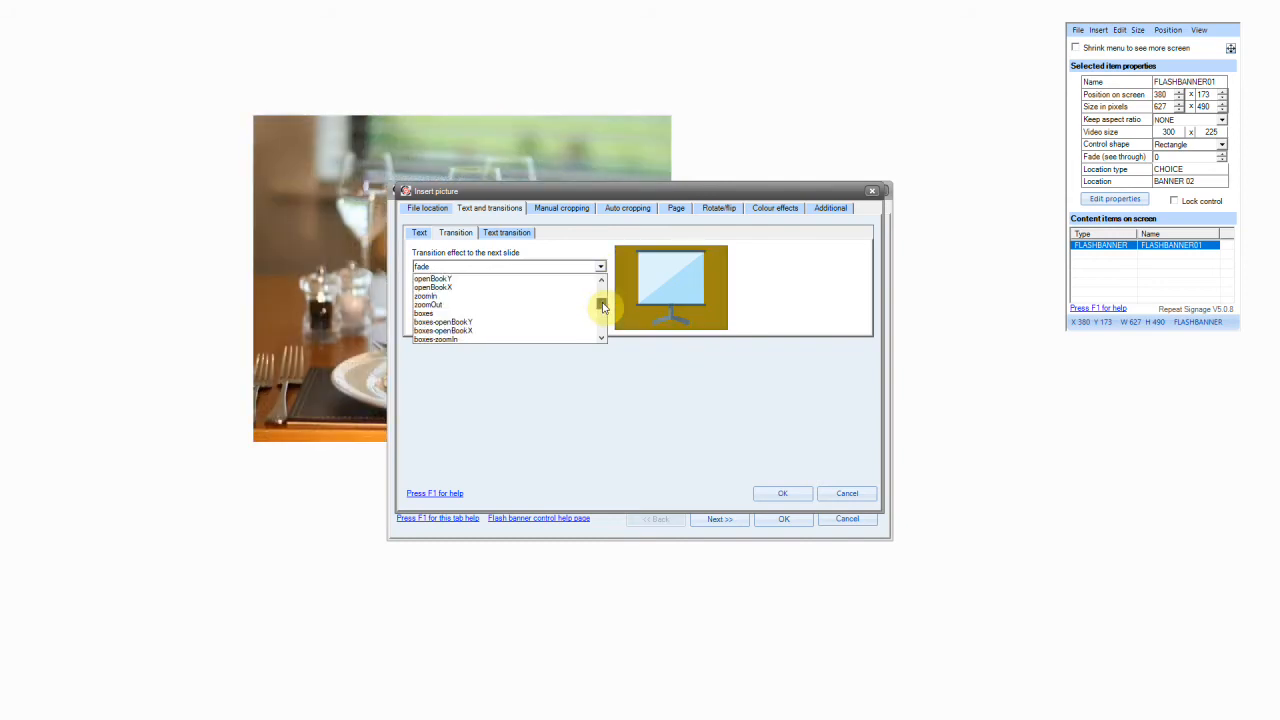
click(782, 495)
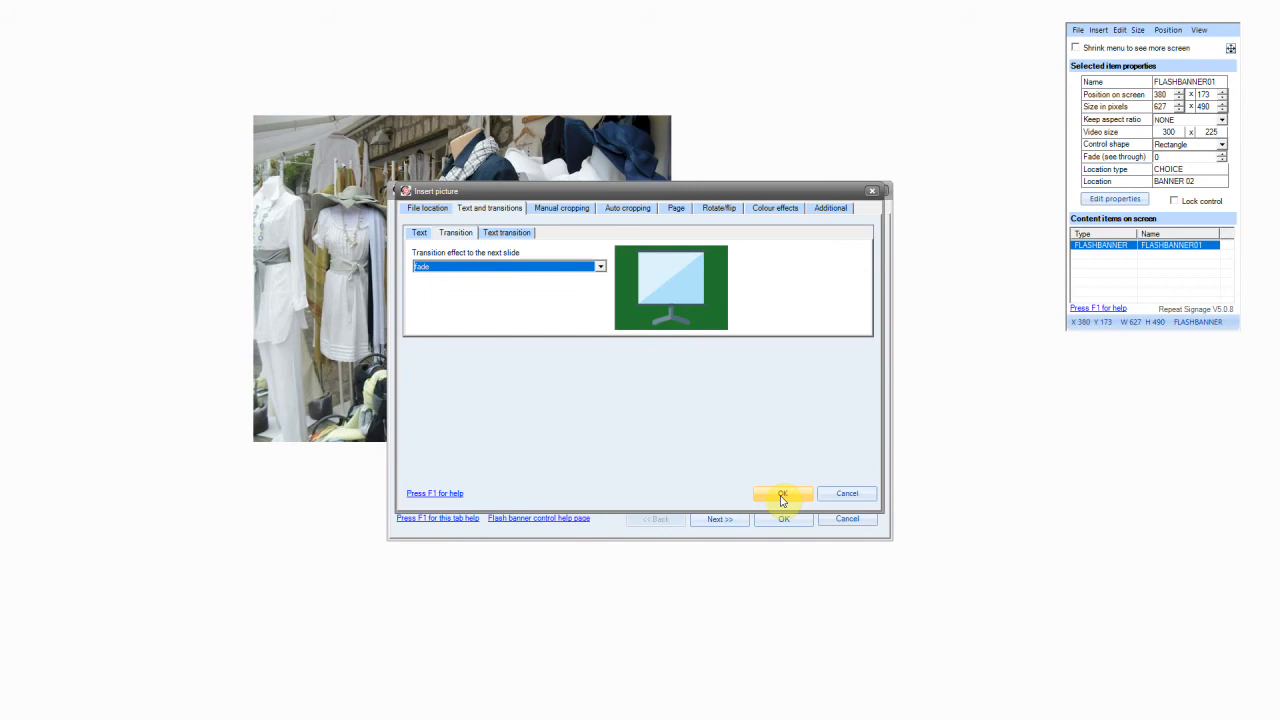
click(782, 497)
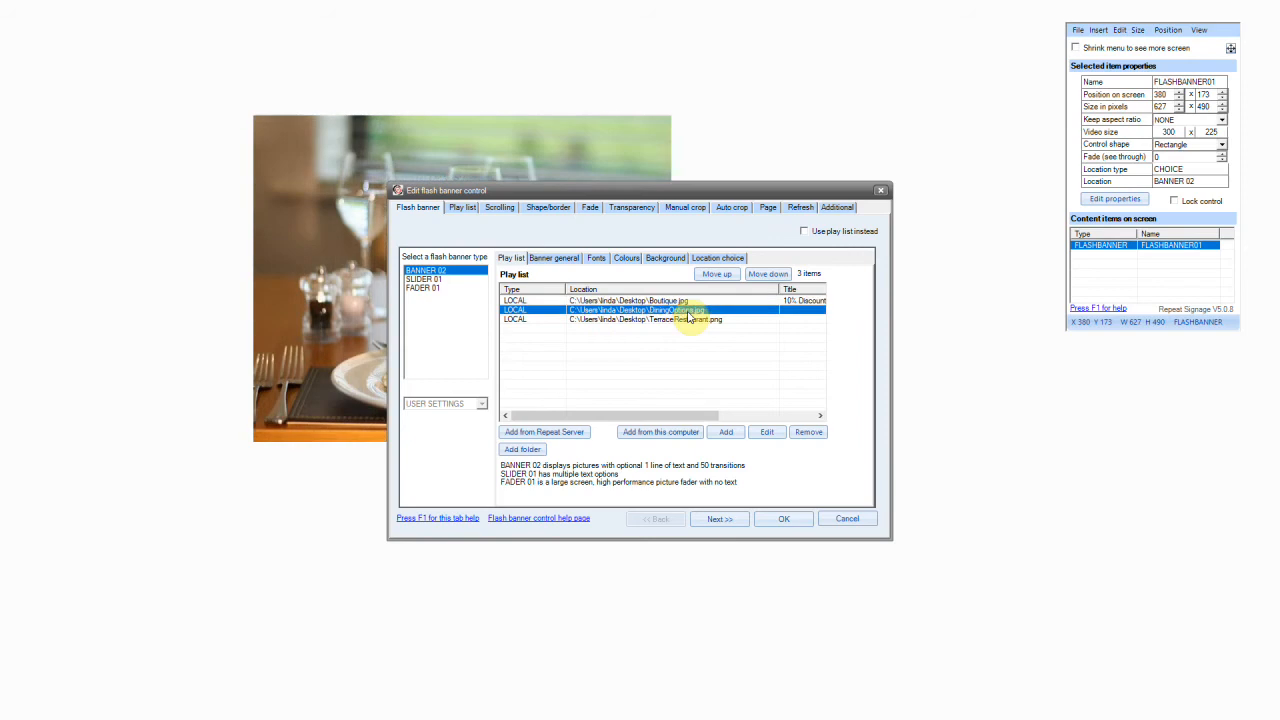
Give the DiningOptions picture in the banner's play list the title "Superb dining options at Windyridge Shopping Mall"
double_click(688, 311)
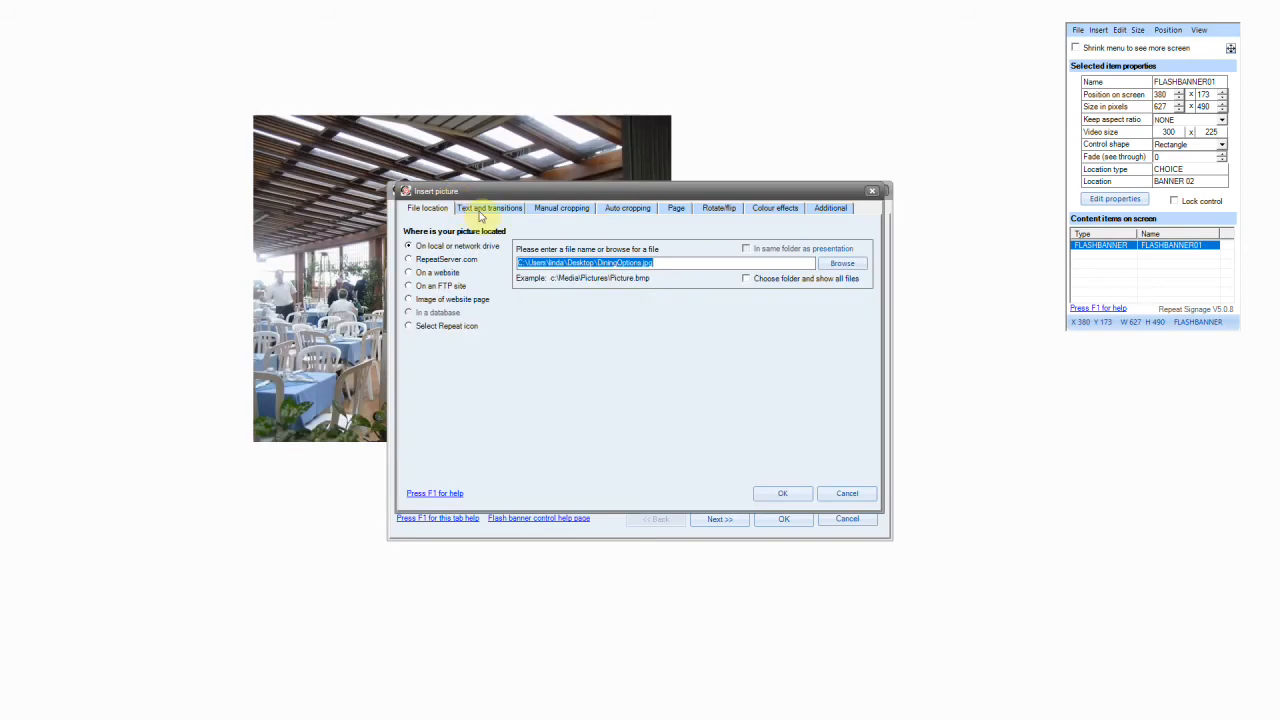
click(481, 212)
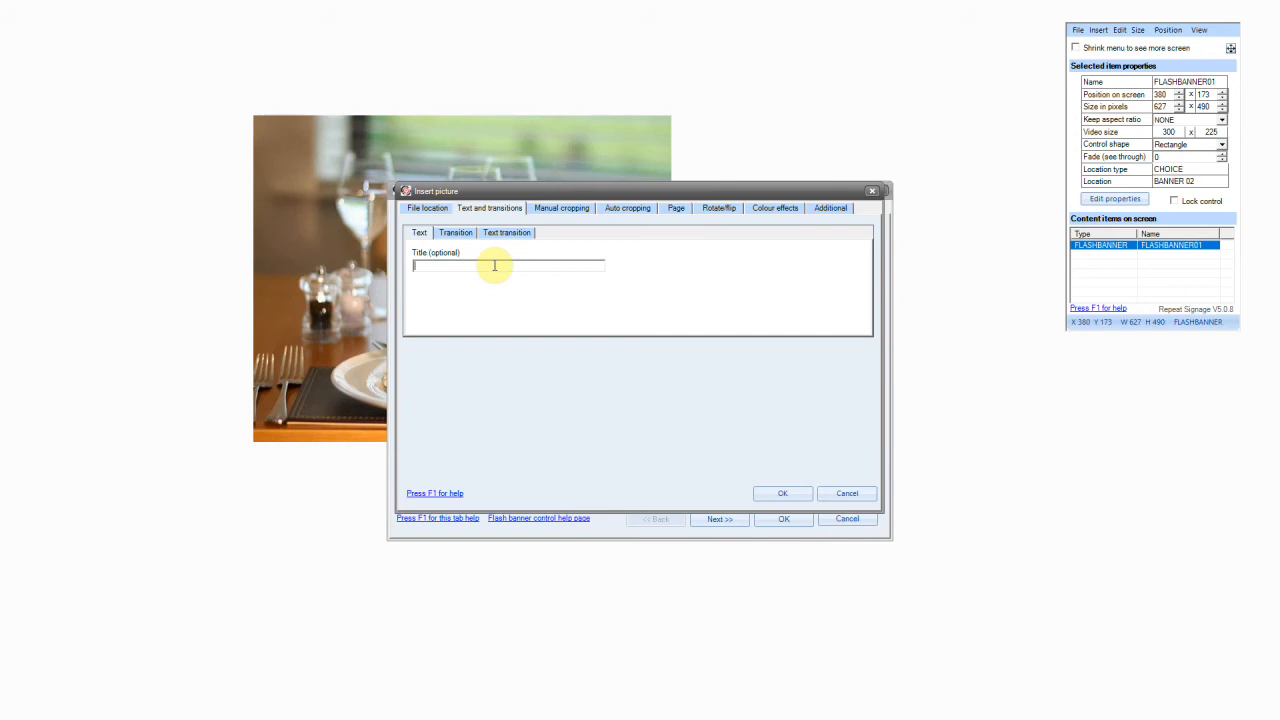
click(494, 265)
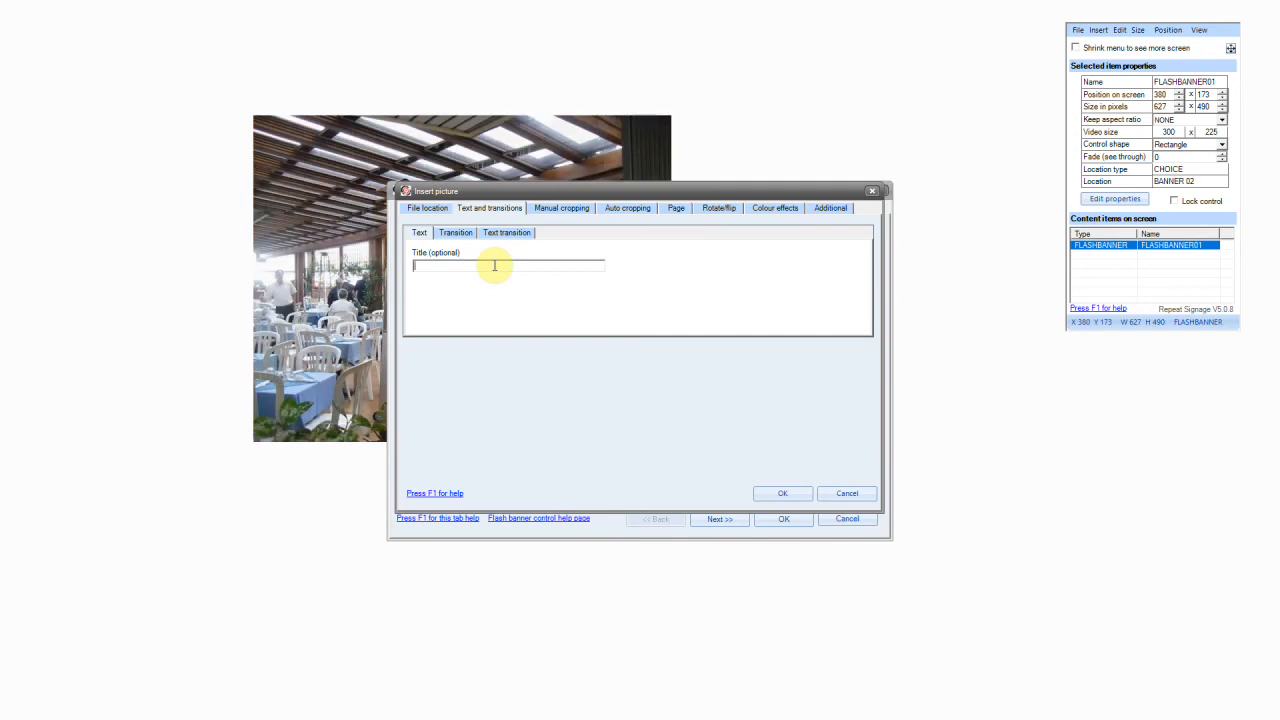
text(Sup)
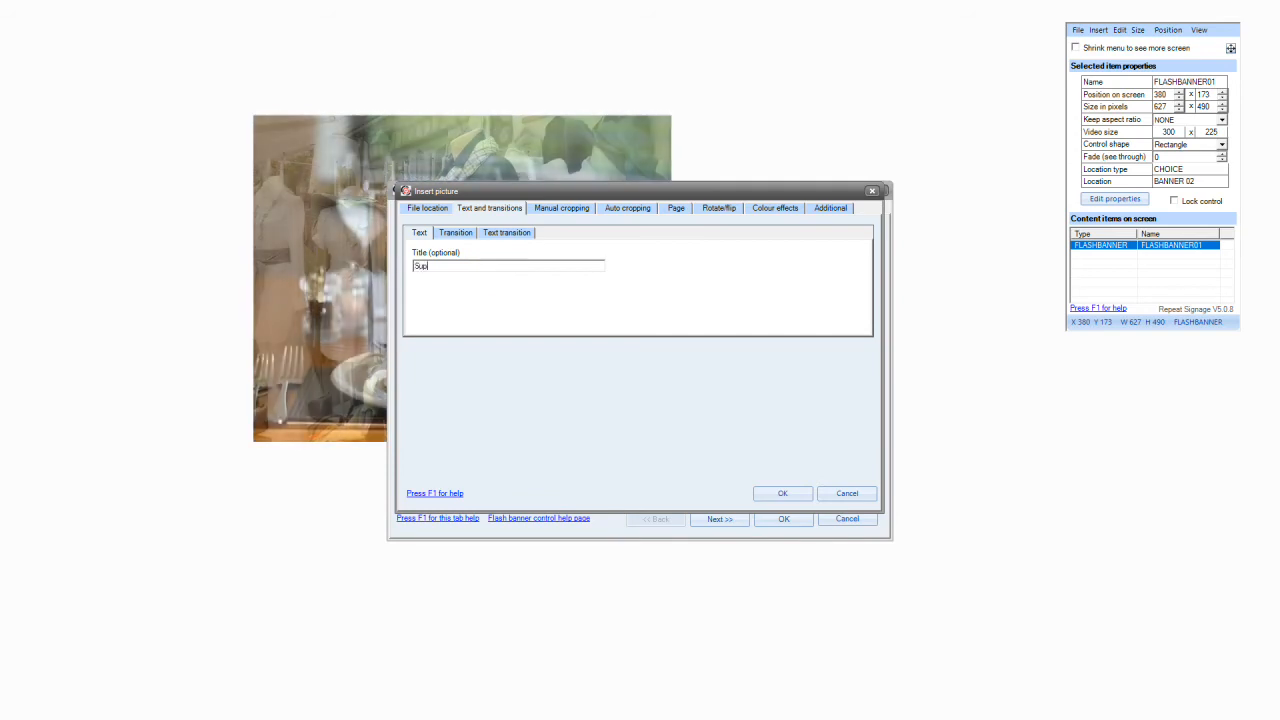
text(erb )
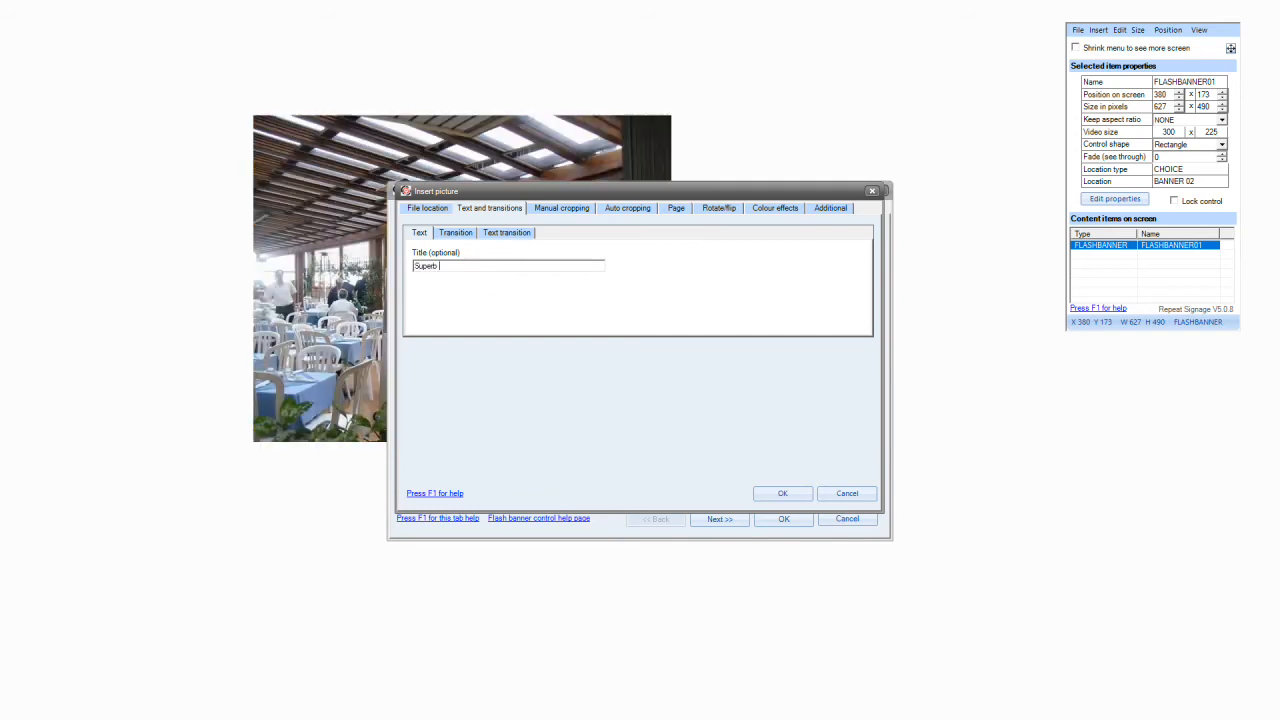
text(dini)
text(ng option)
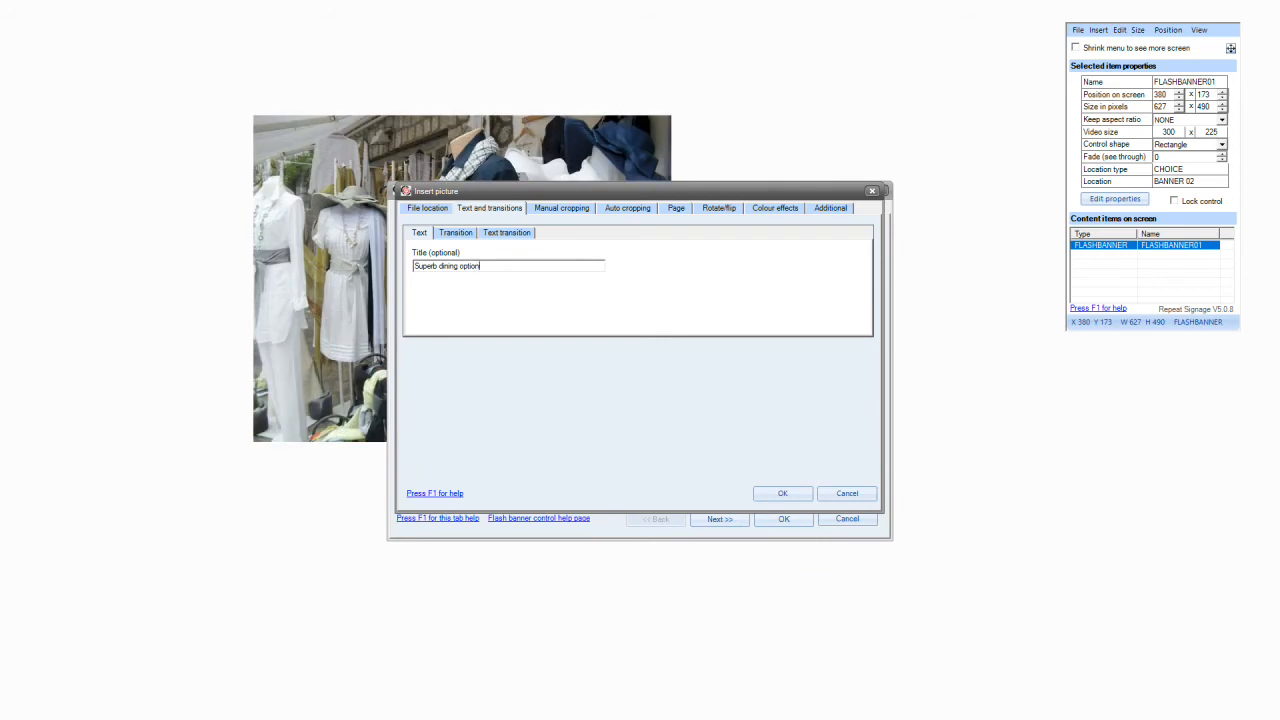
text(s at)
text( Win)
text(dyr)
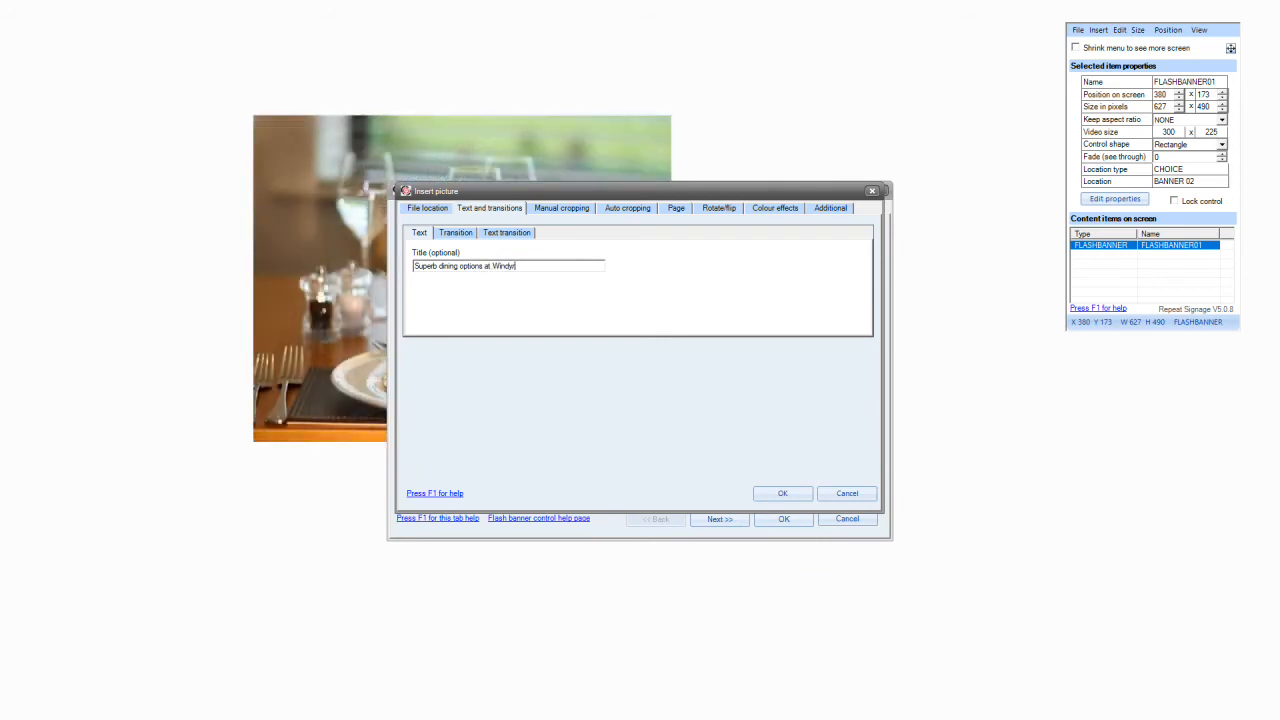
text(idge S)
text(ho)
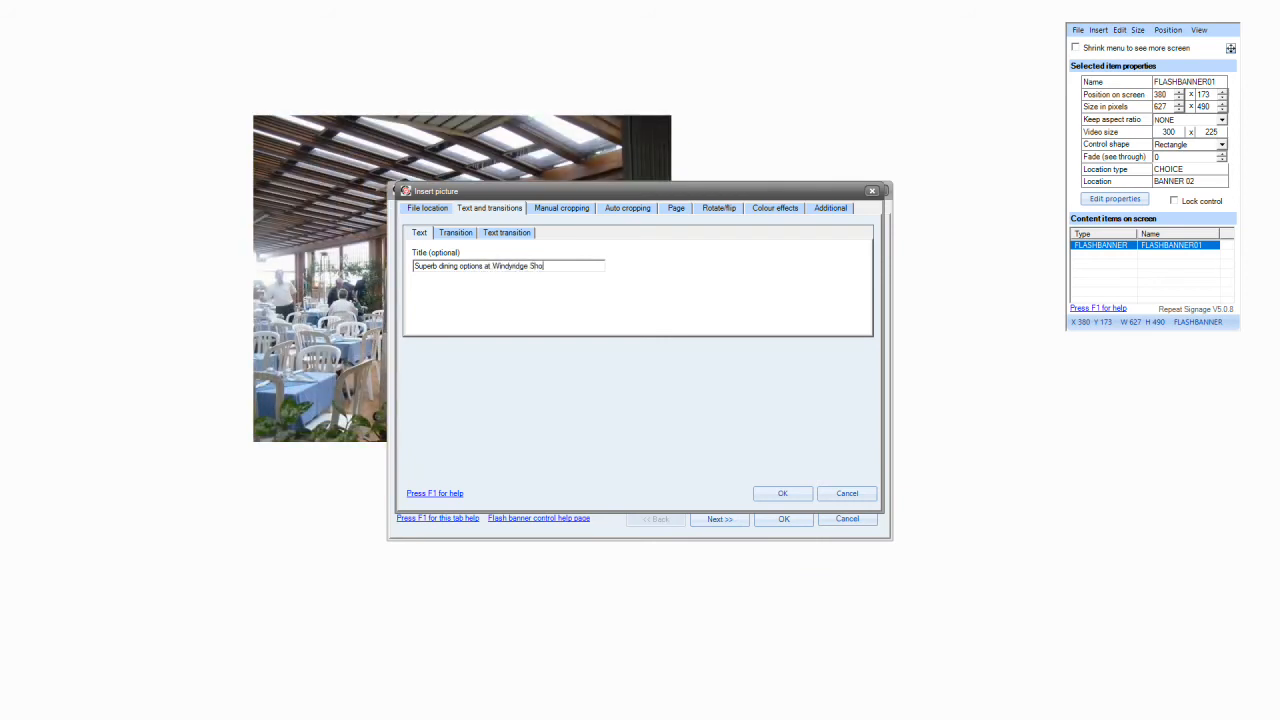
text(ppin)
text(g Mall)
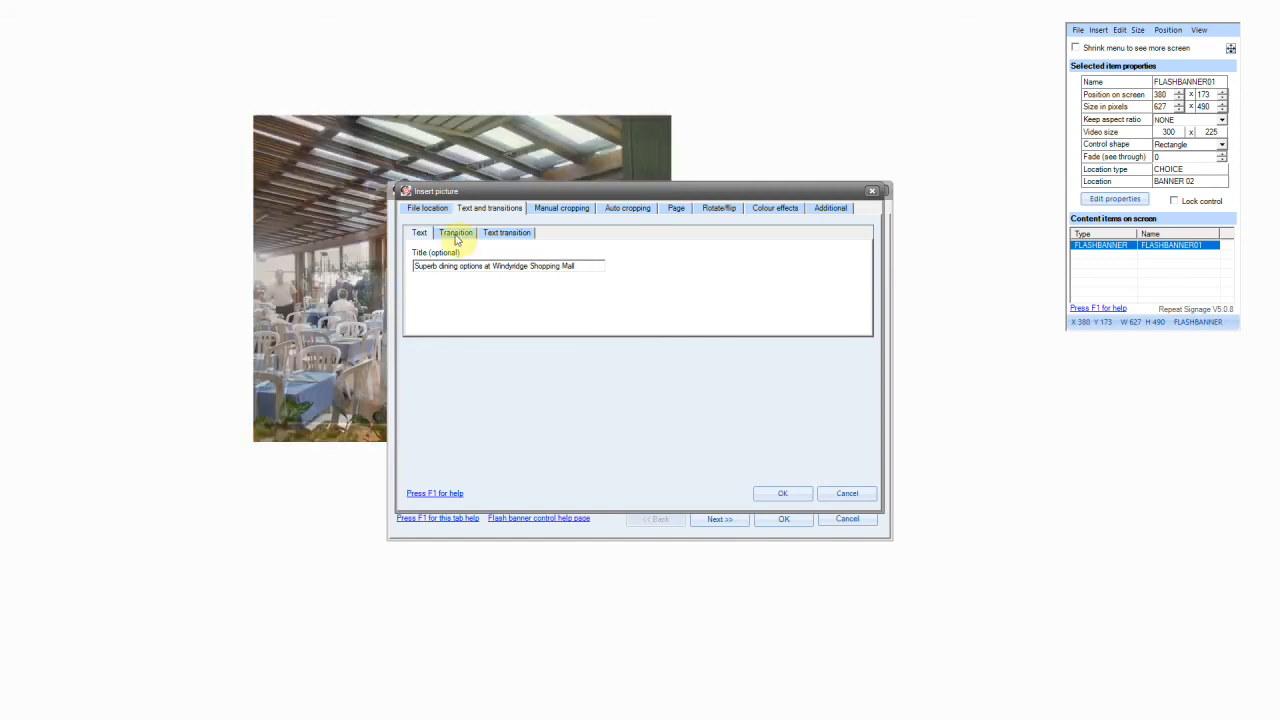
Check the transition options for the DiningOptions picture and confirm the picture's settings
click(455, 234)
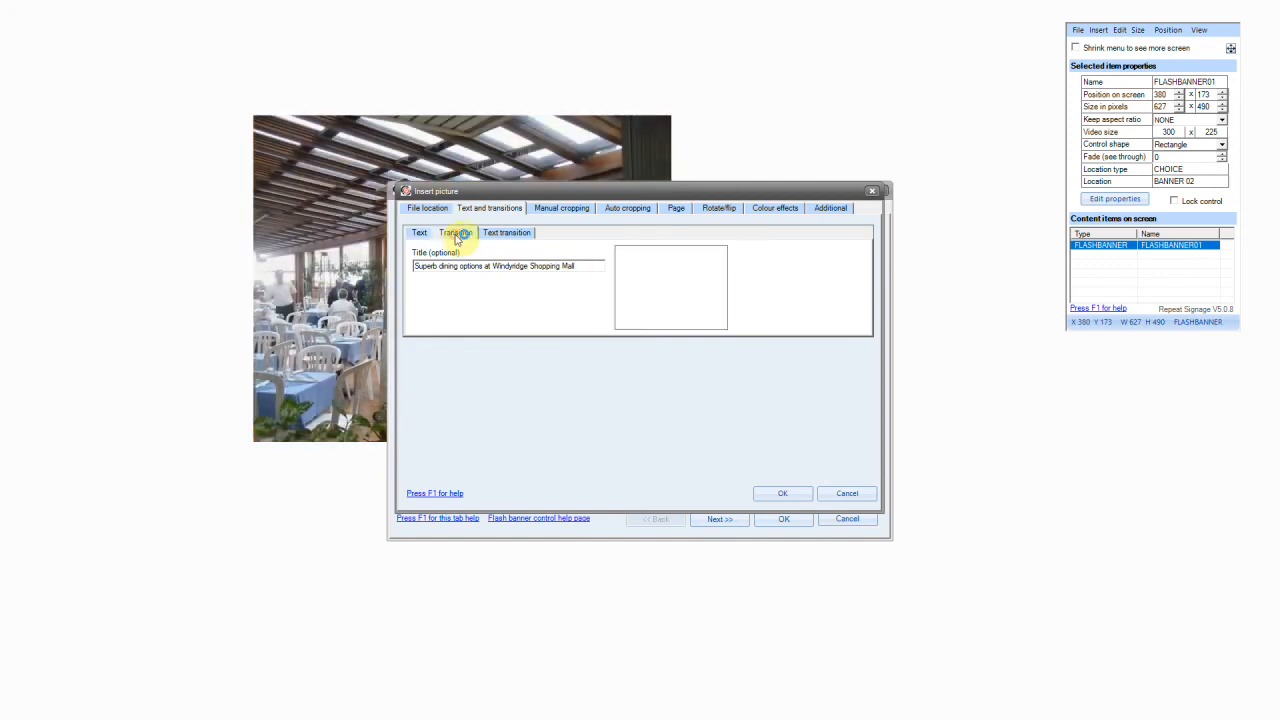
click(803, 493)
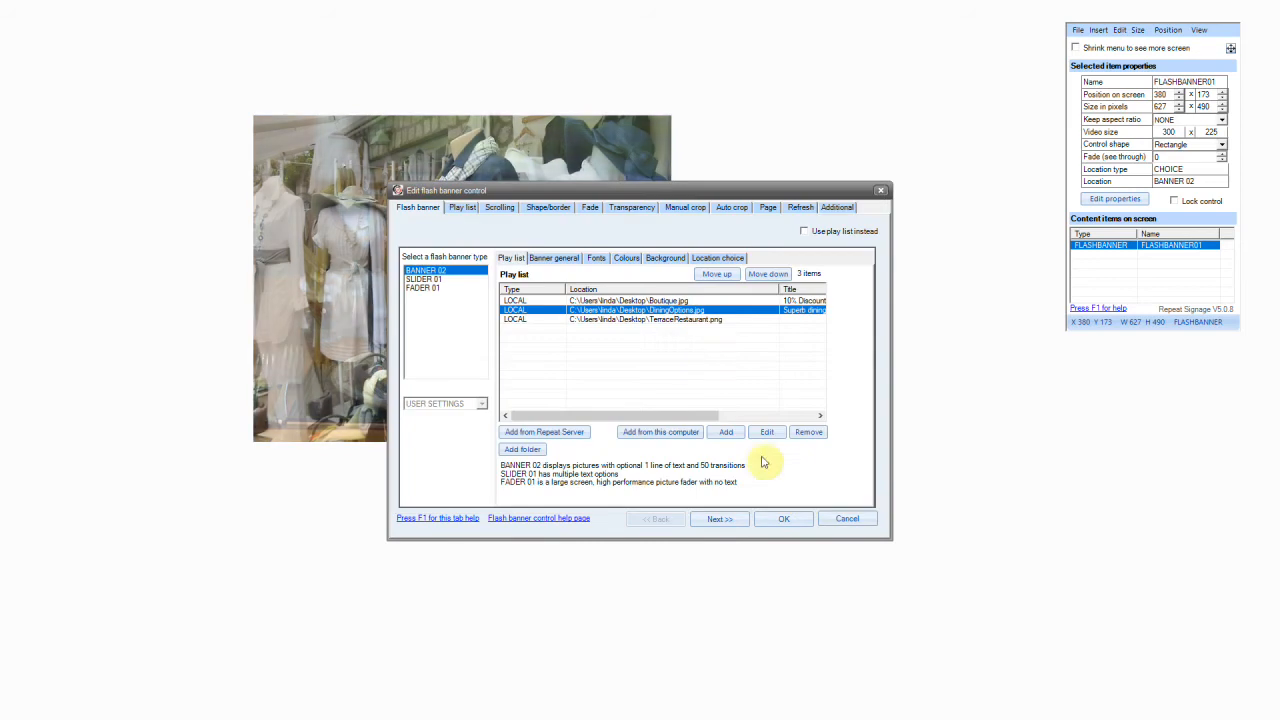
Give the TerraceRestaurant picture in the banner's play list the title "Stunning views from our rooftop Terrace Restaurant" and confirm
double_click(690, 319)
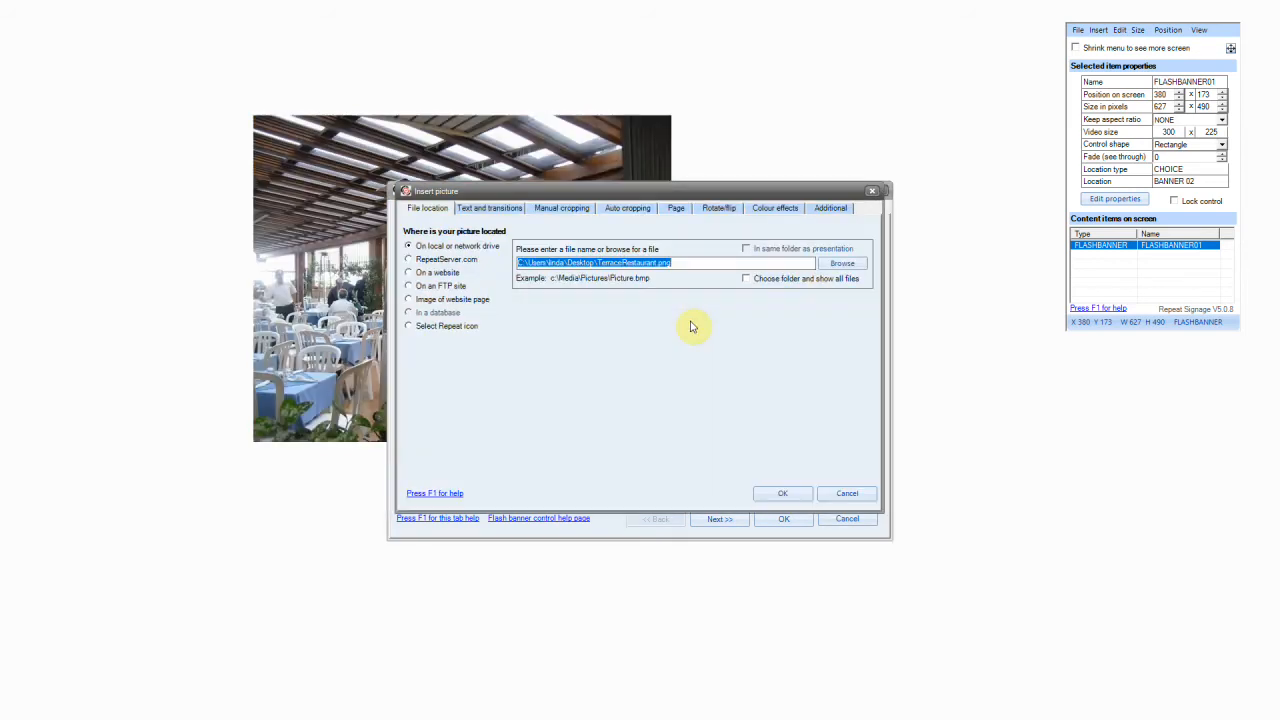
click(473, 208)
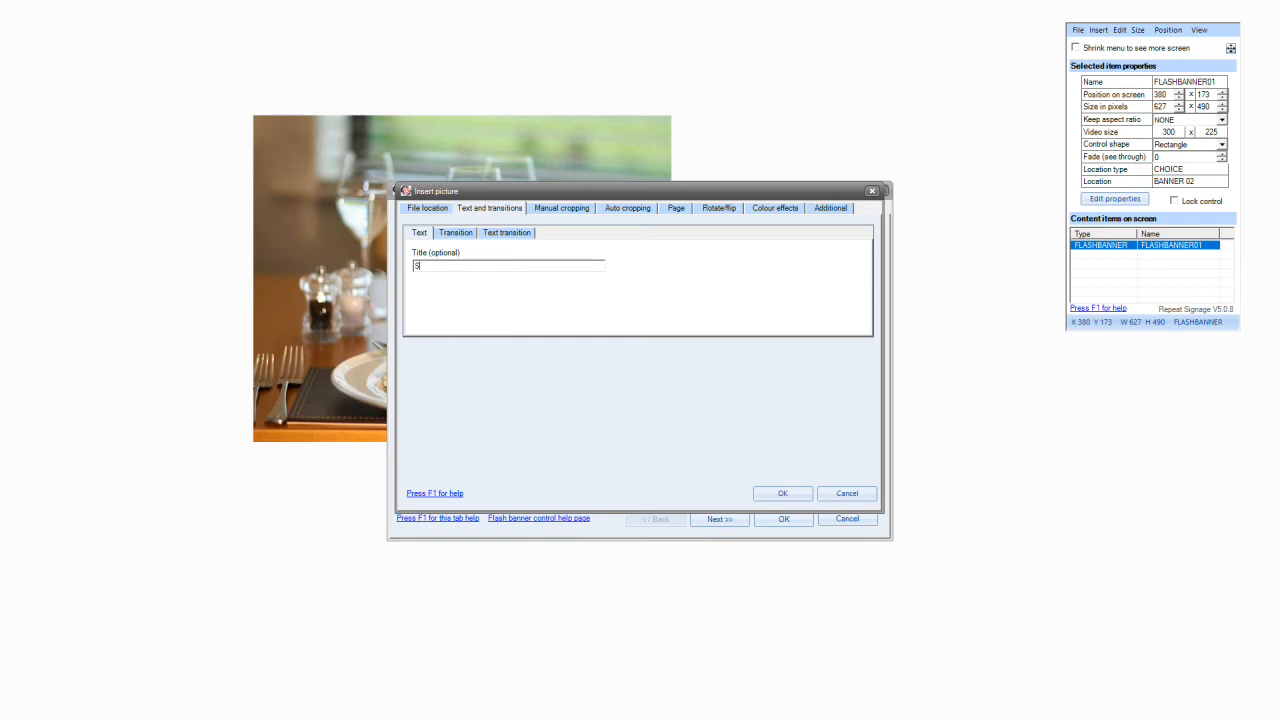
text(Stunning vidw)
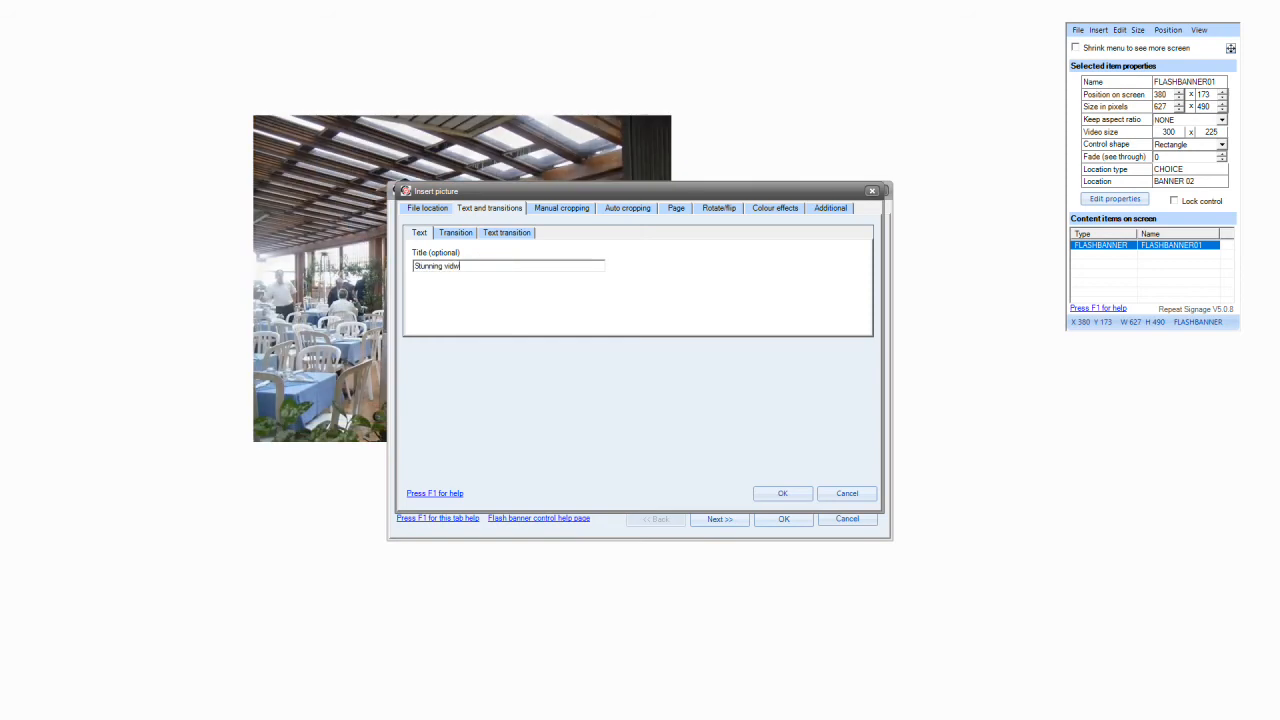
text(sws )
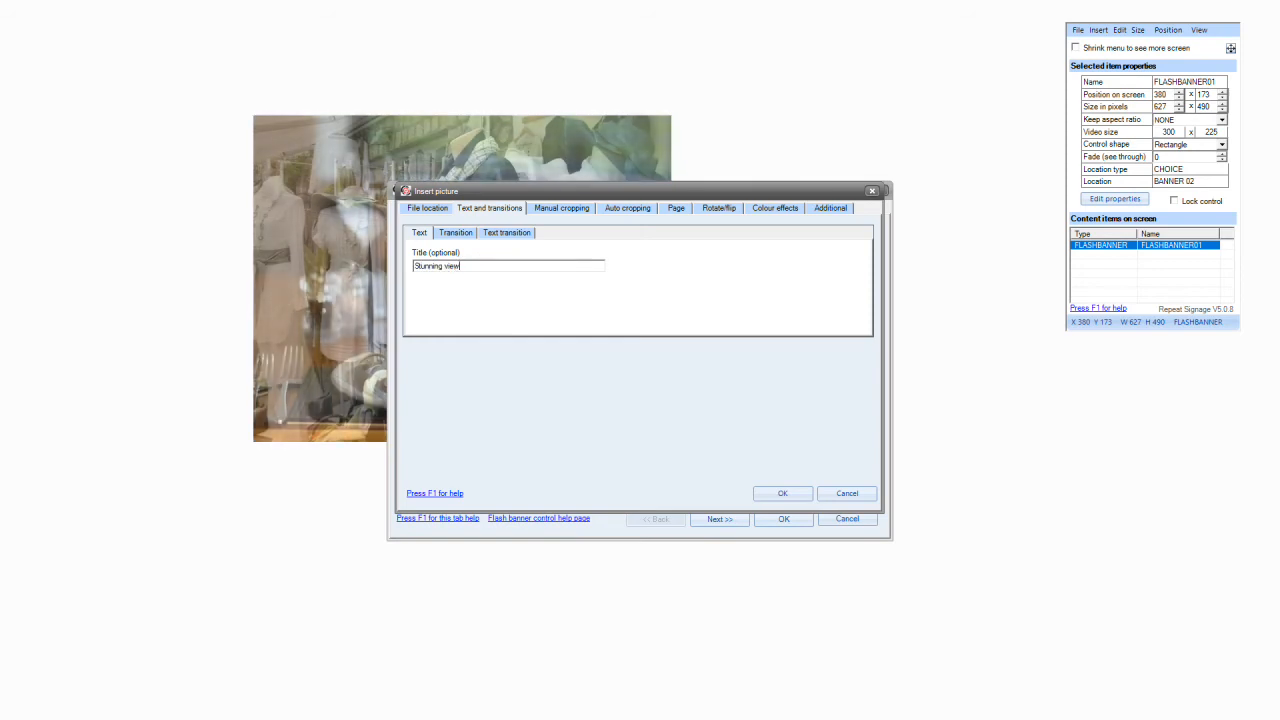
text(from our roo)
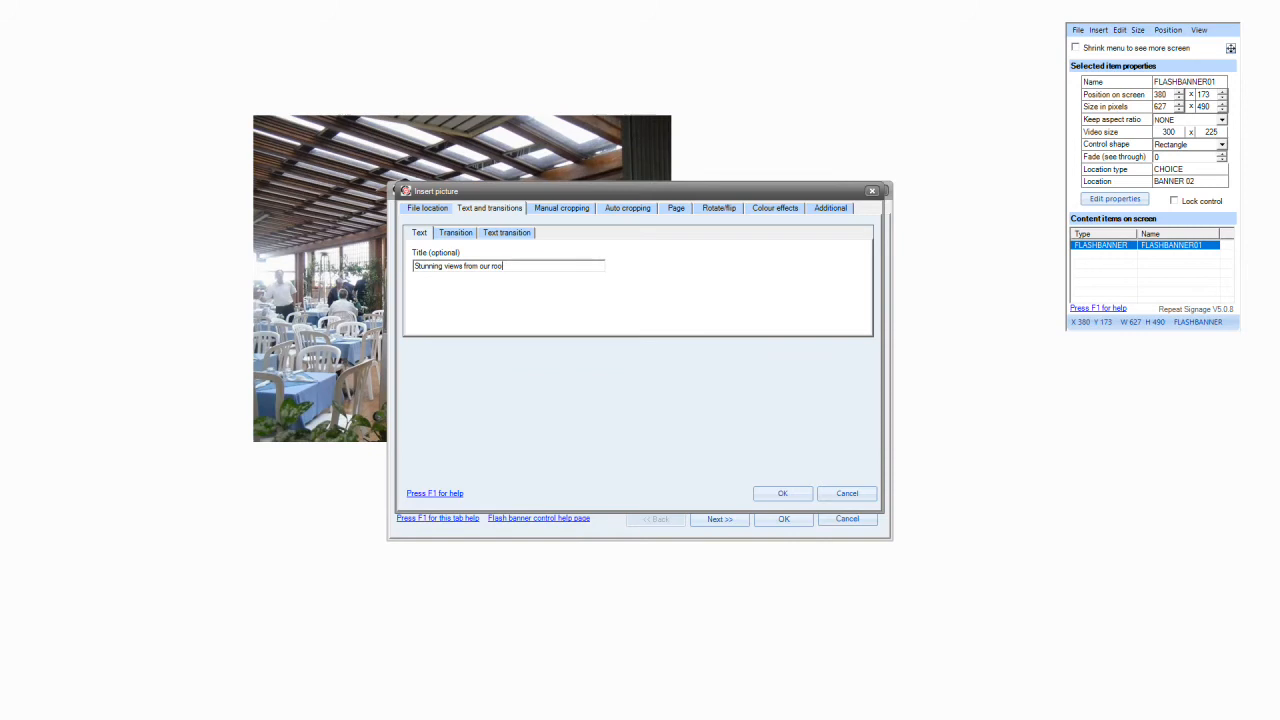
text(ftop Ter)
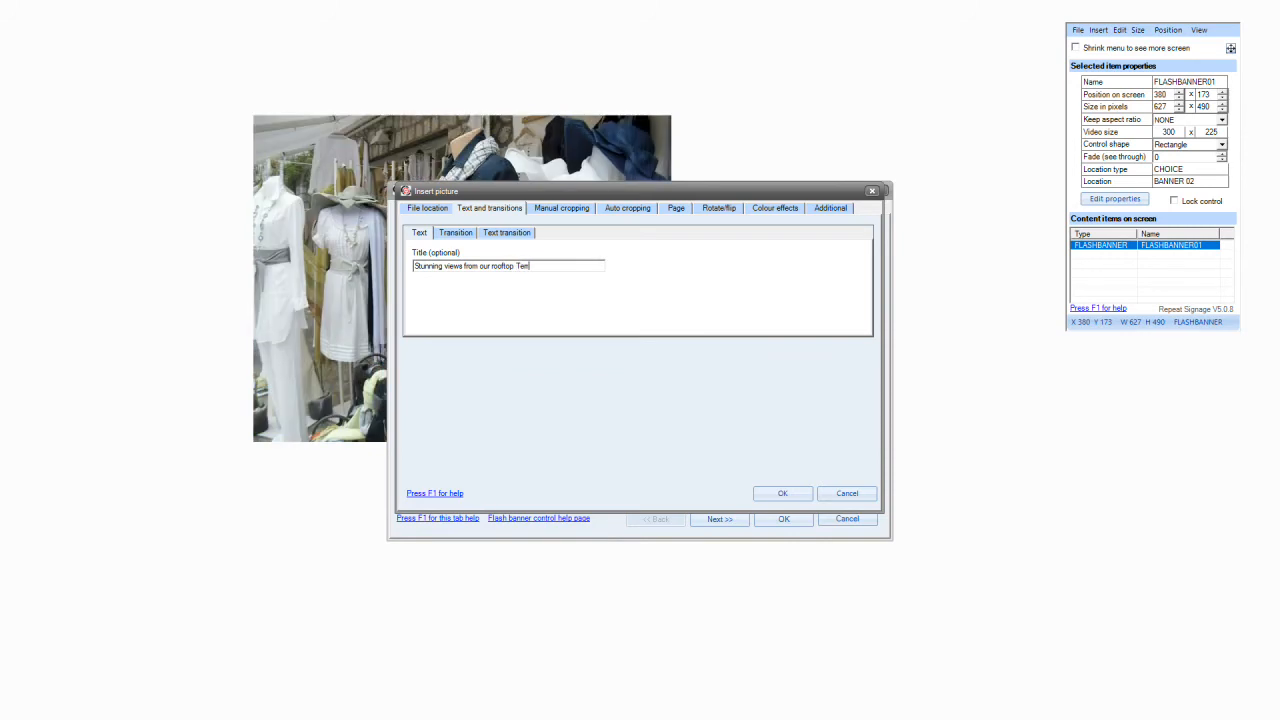
text(race Rest)
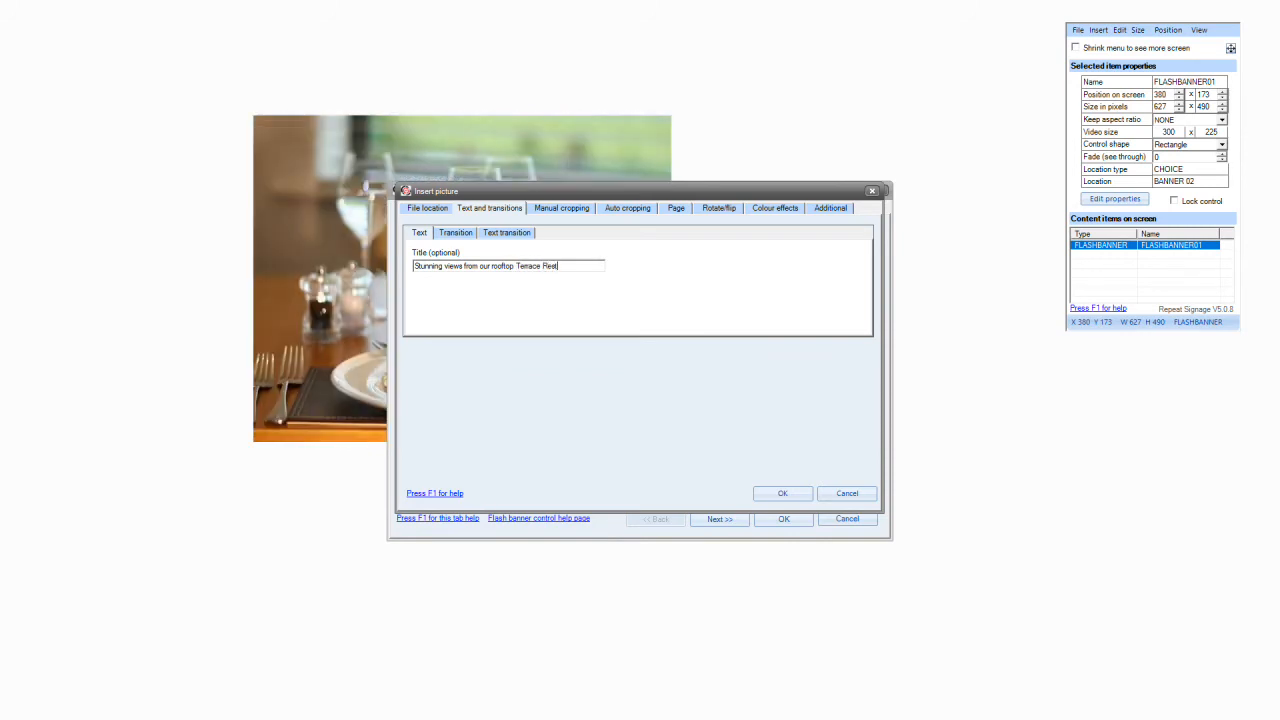
text(aurant)
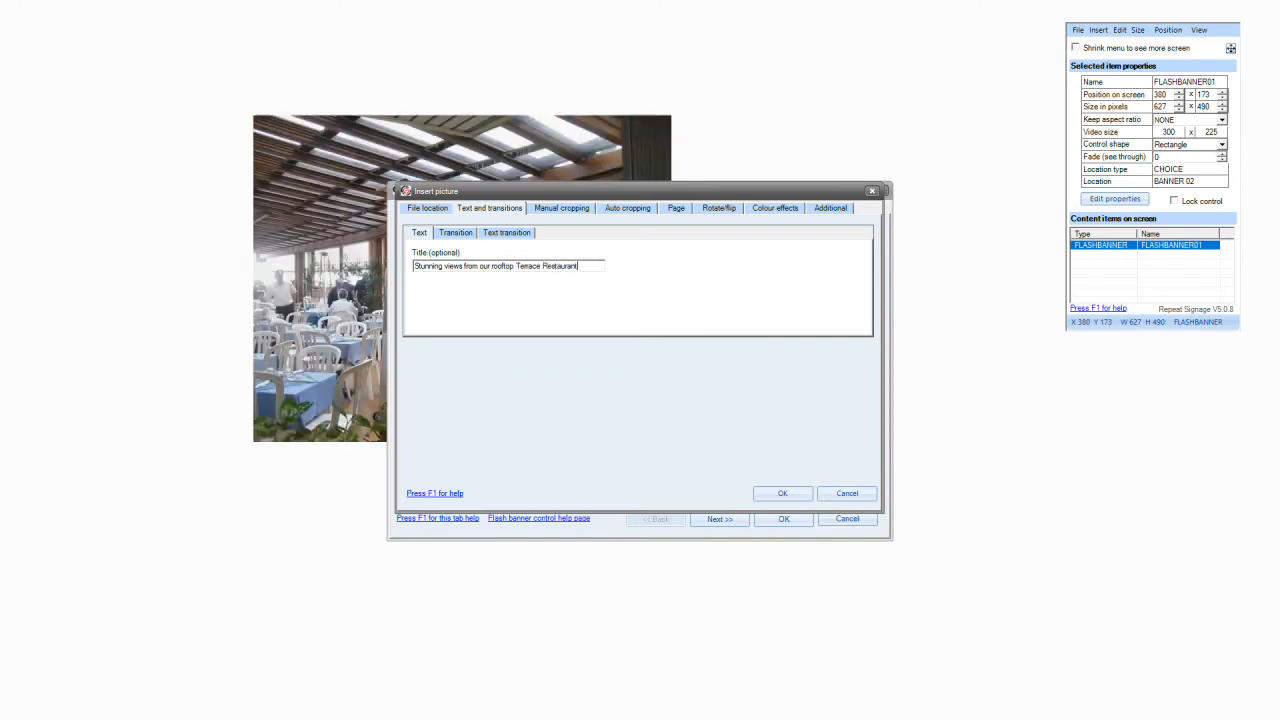
click(782, 493)
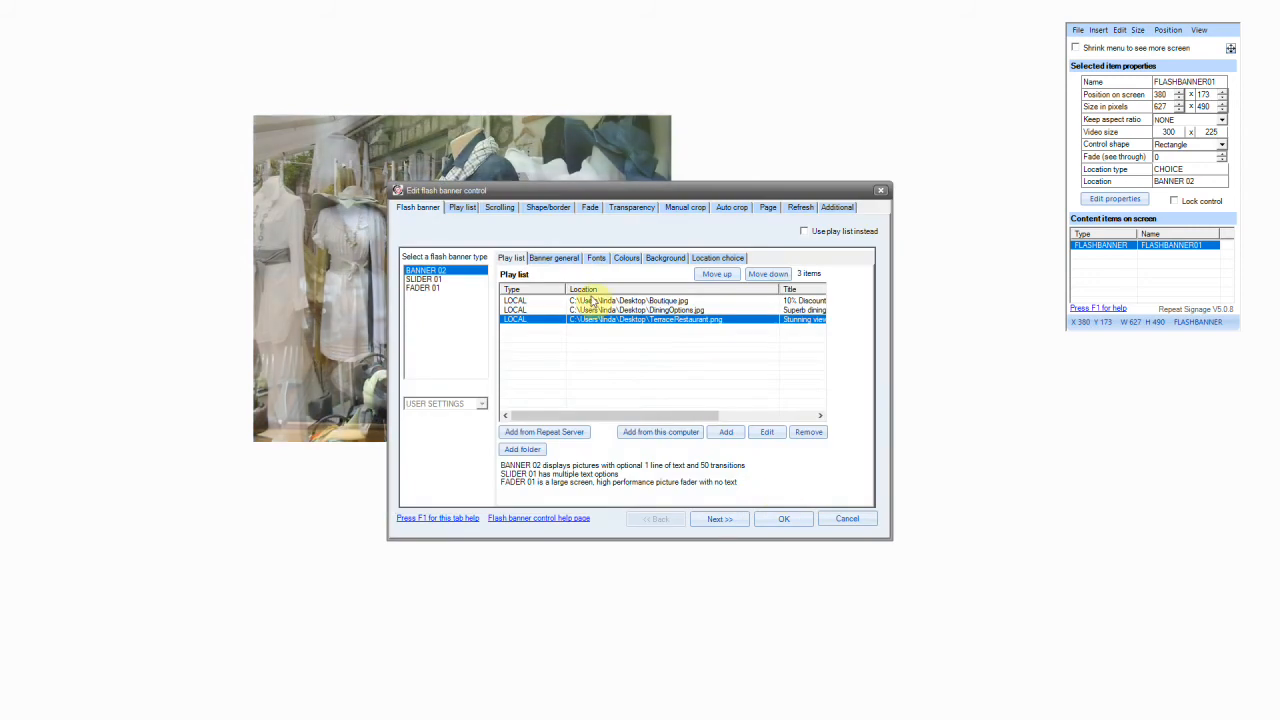
Set the banner's delay between slides to 8 and its text vertical position to top
click(545, 259)
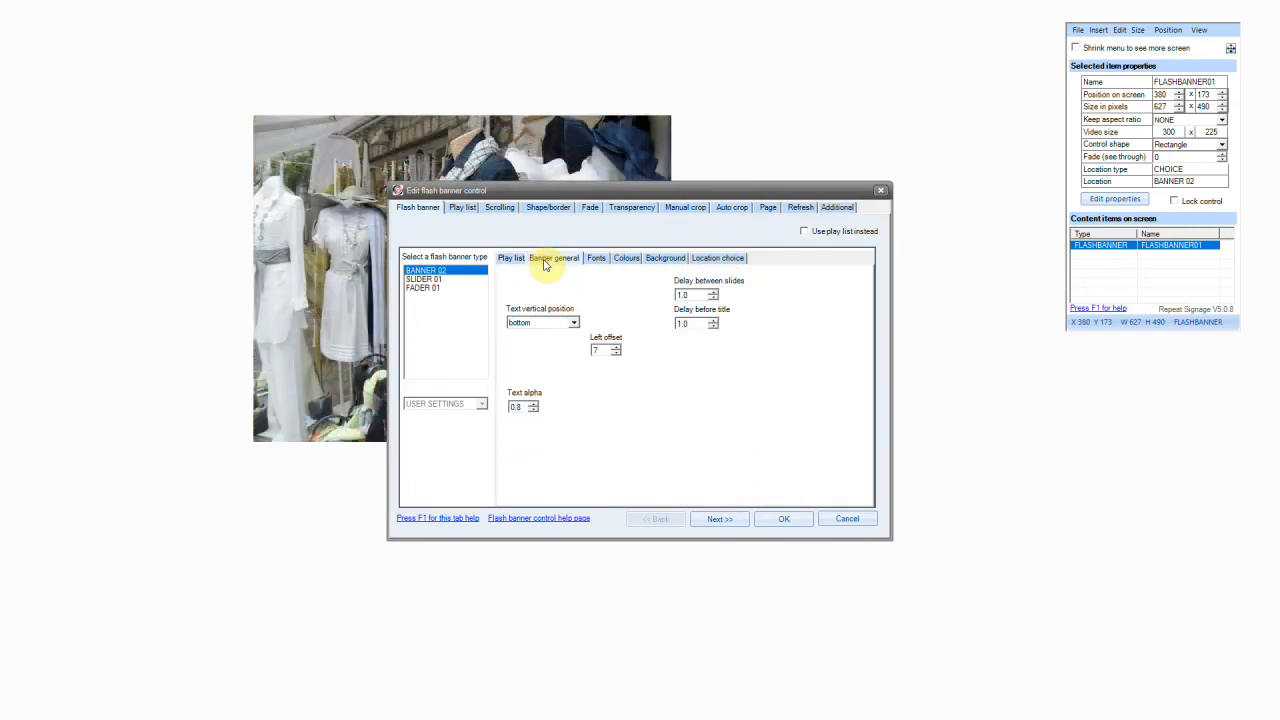
click(694, 293)
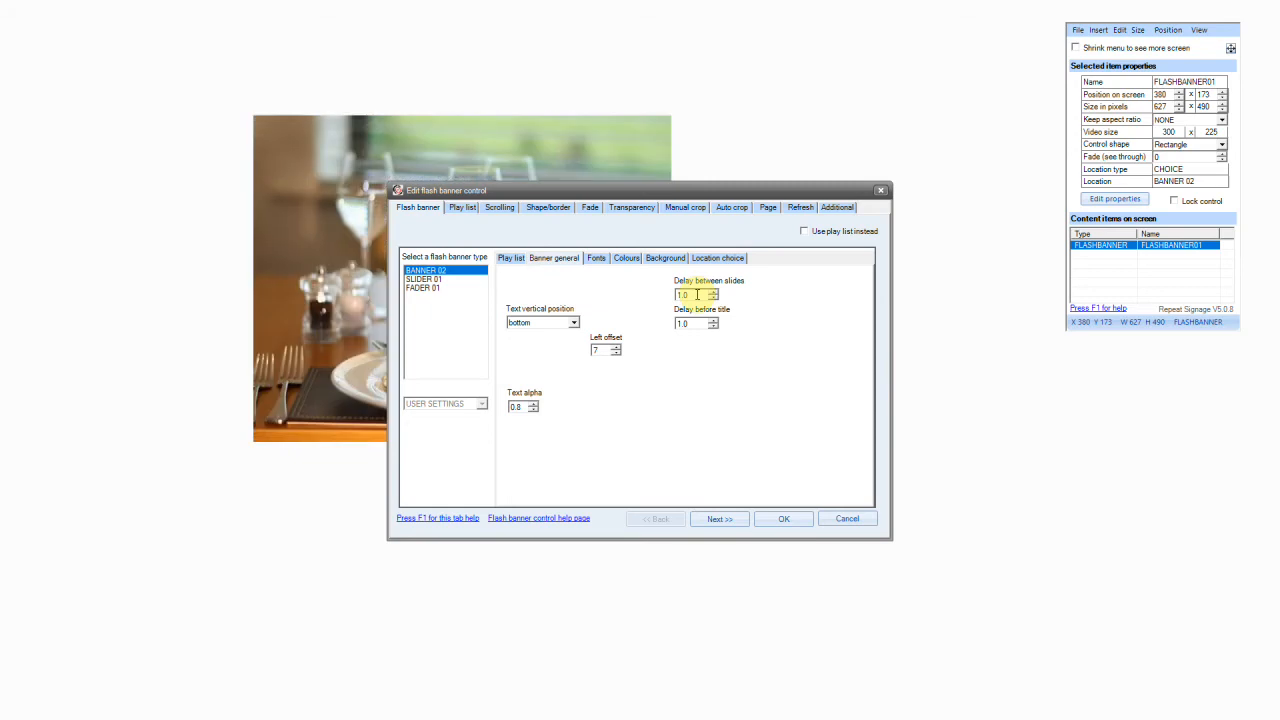
drag(694, 294, 672, 296)
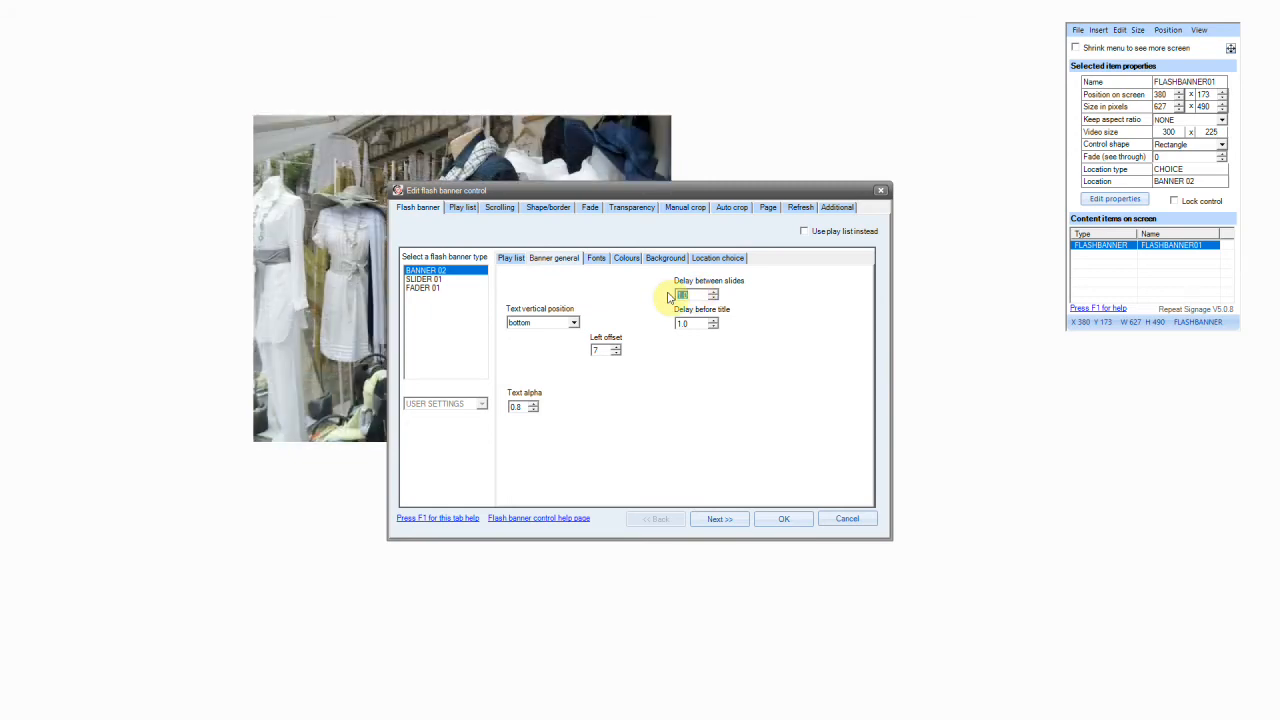
text(8)
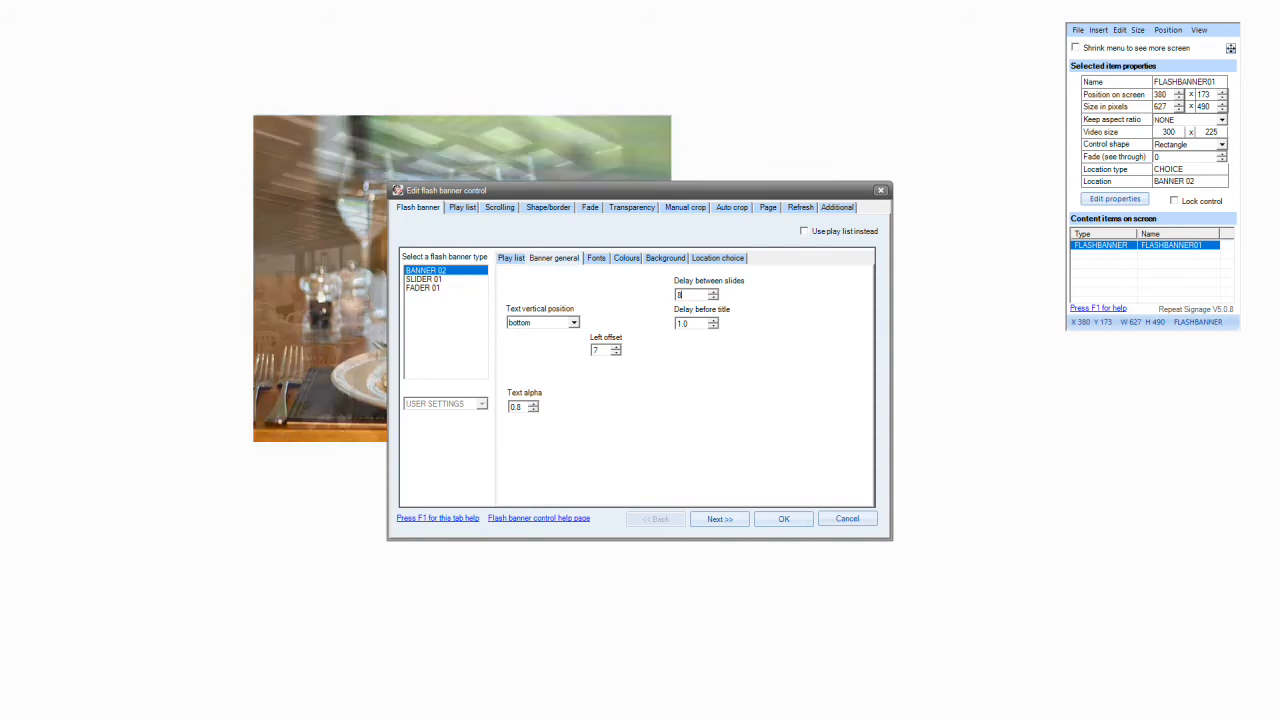
click(576, 324)
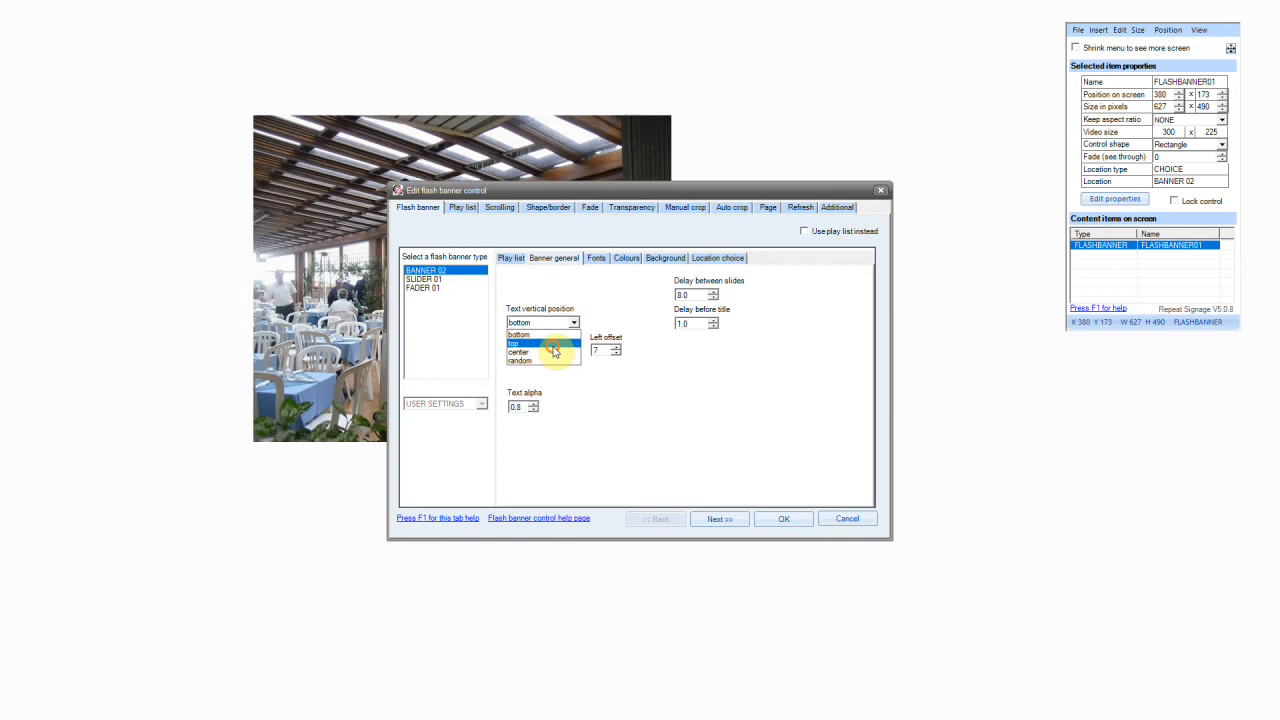
click(555, 351)
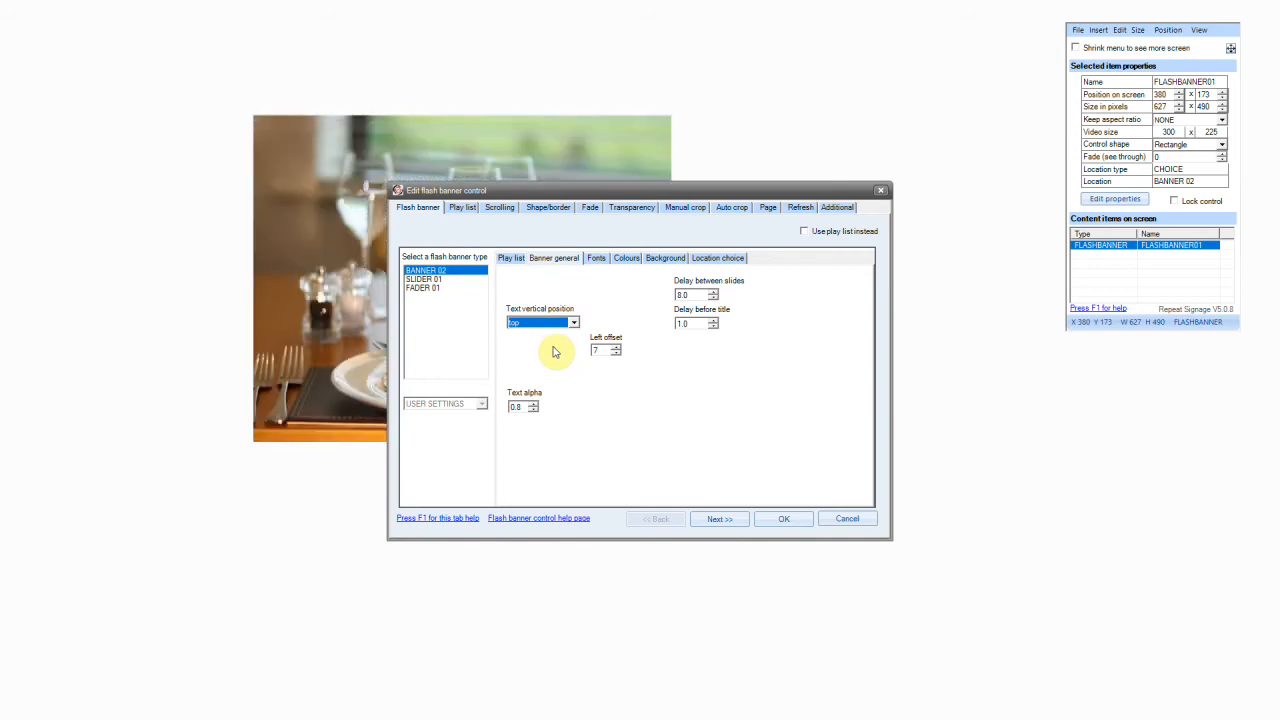
Review the banner's font, colour and background options, and confirm the banner's settings
click(603, 259)
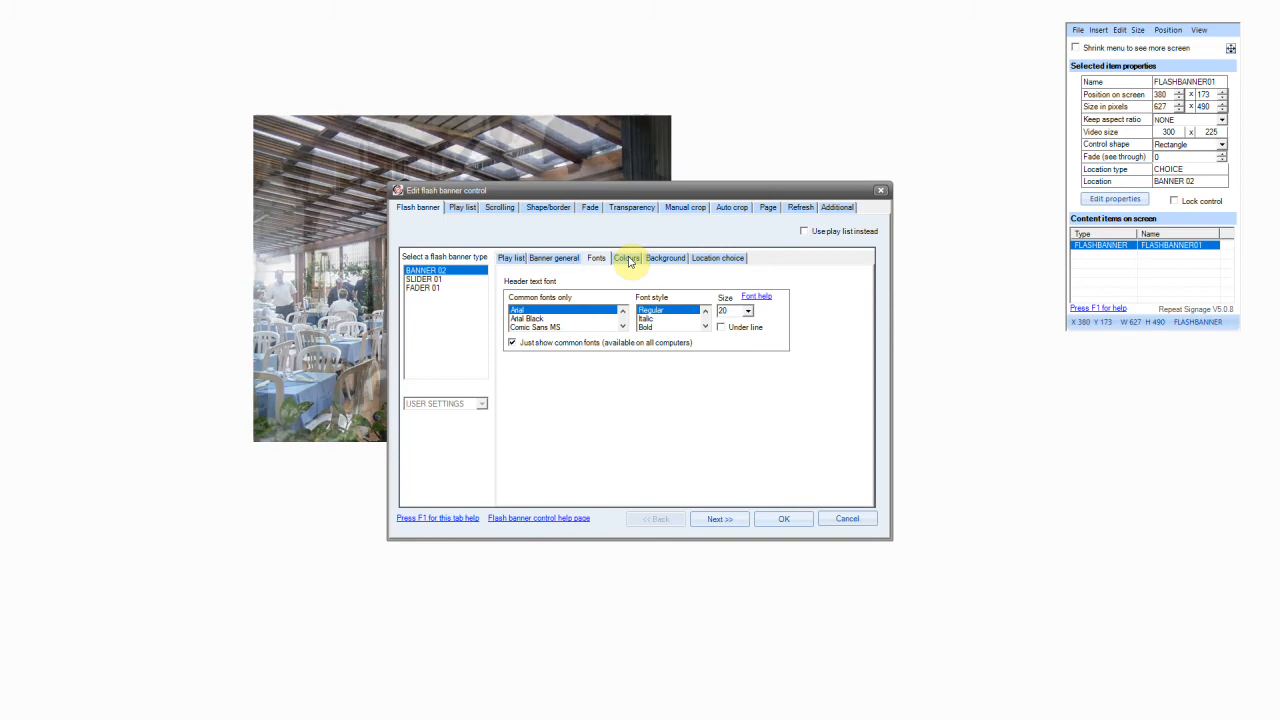
click(628, 259)
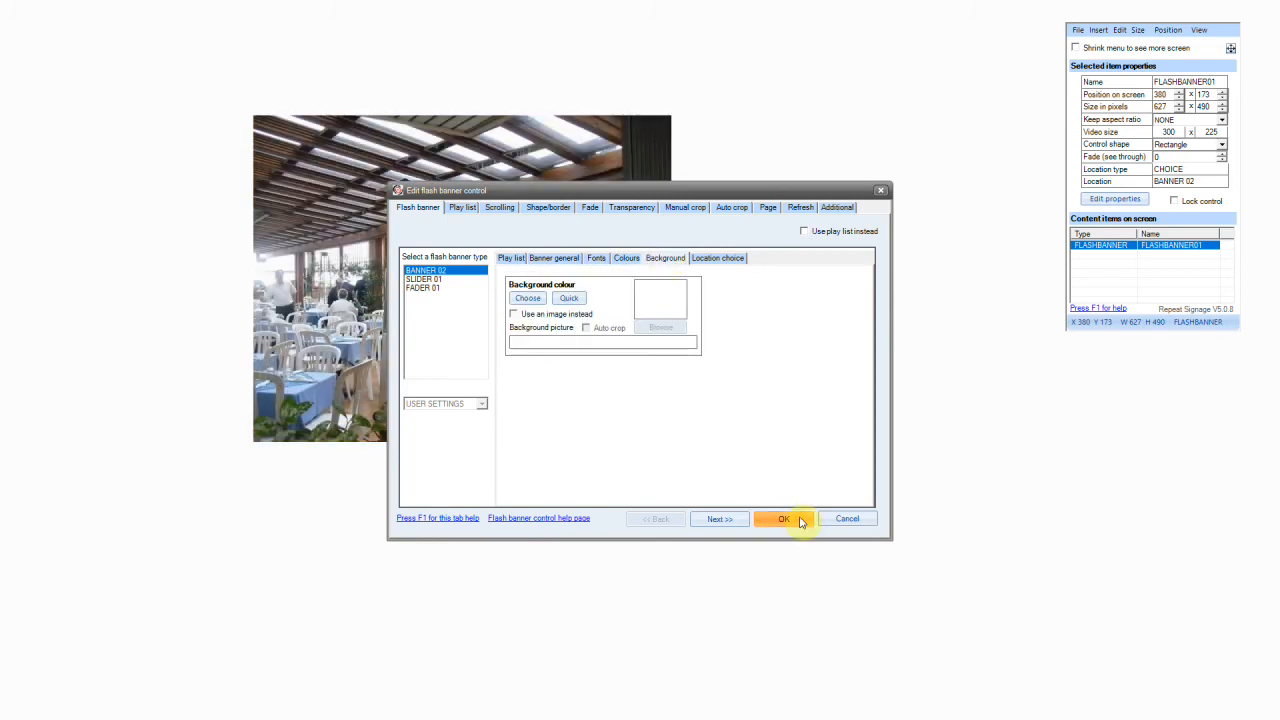
click(800, 519)
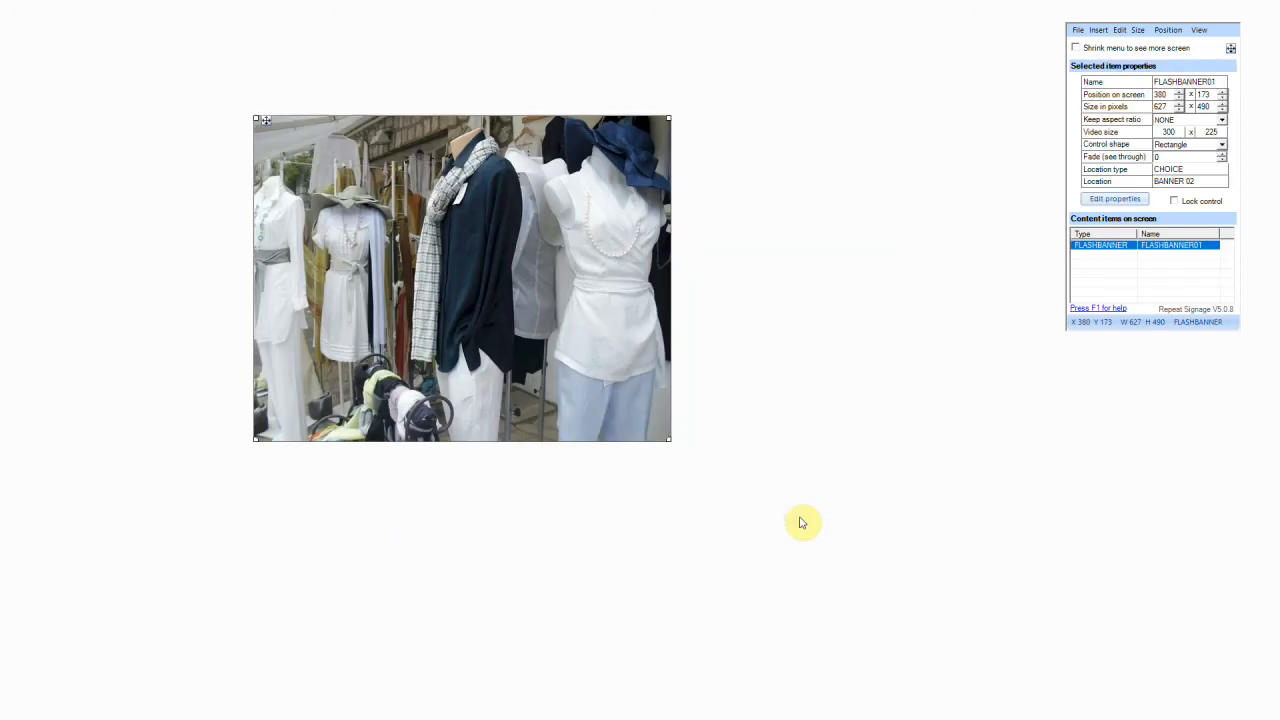
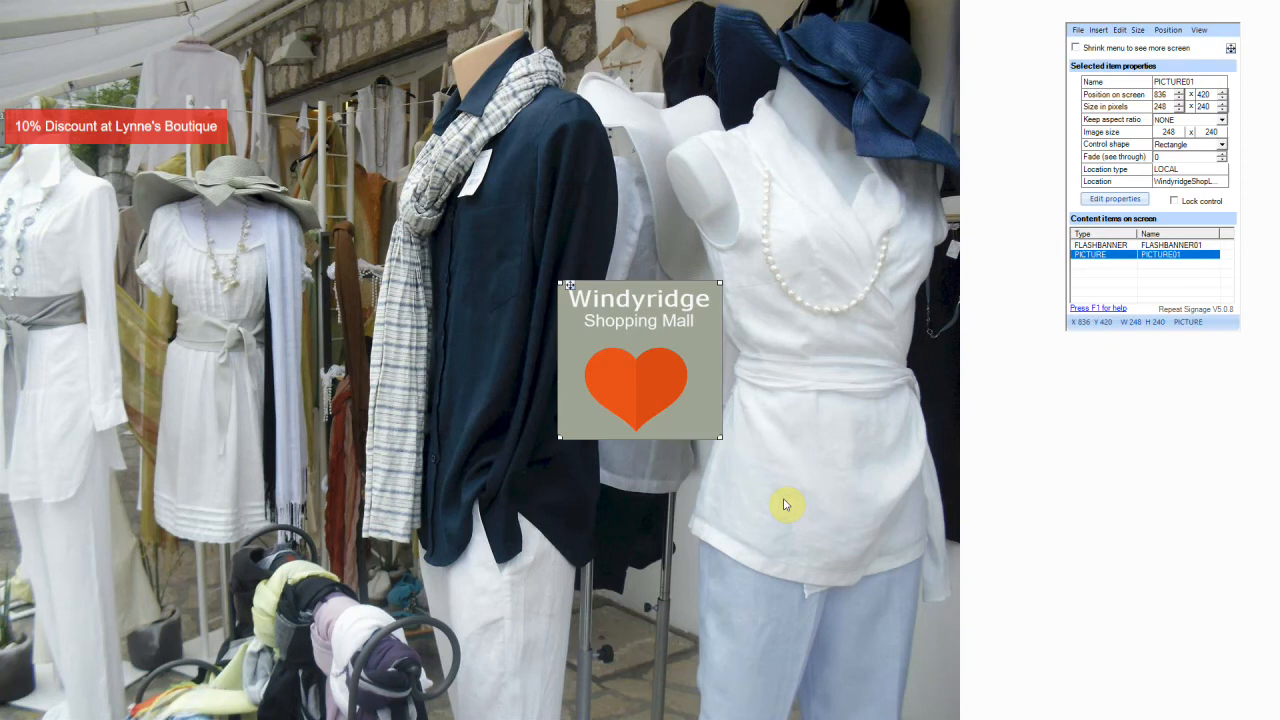
Move the floating menu over the banner and position the Windyridge Shopping Mall logo at about 1557, 32 in the blank area beside it
drag(642, 413, 846, 96)
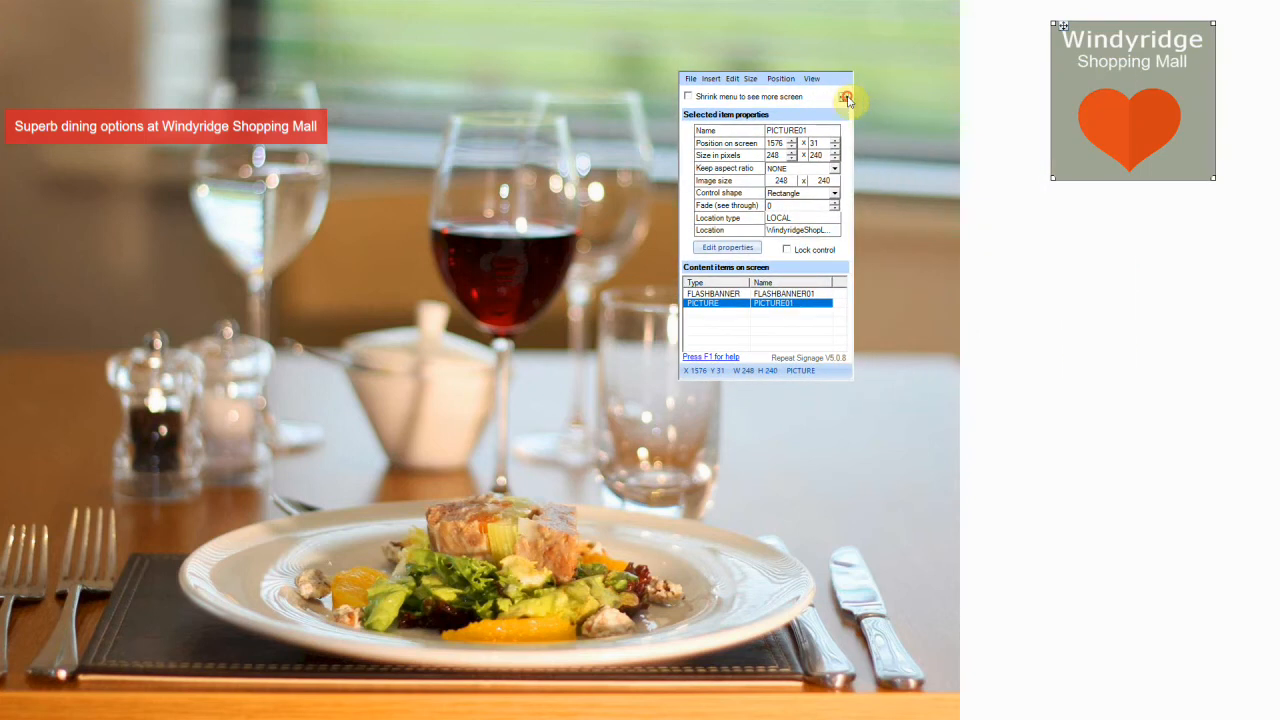
click(1050, 323)
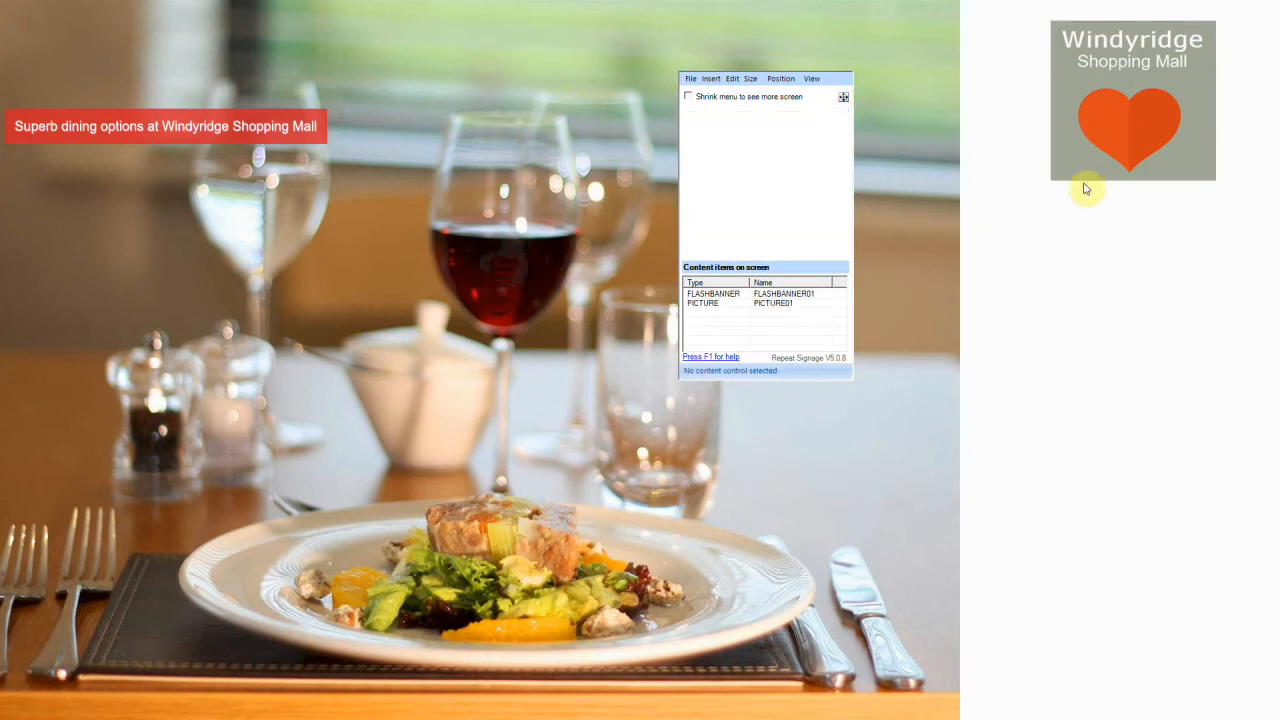
drag(1098, 180, 1084, 178)
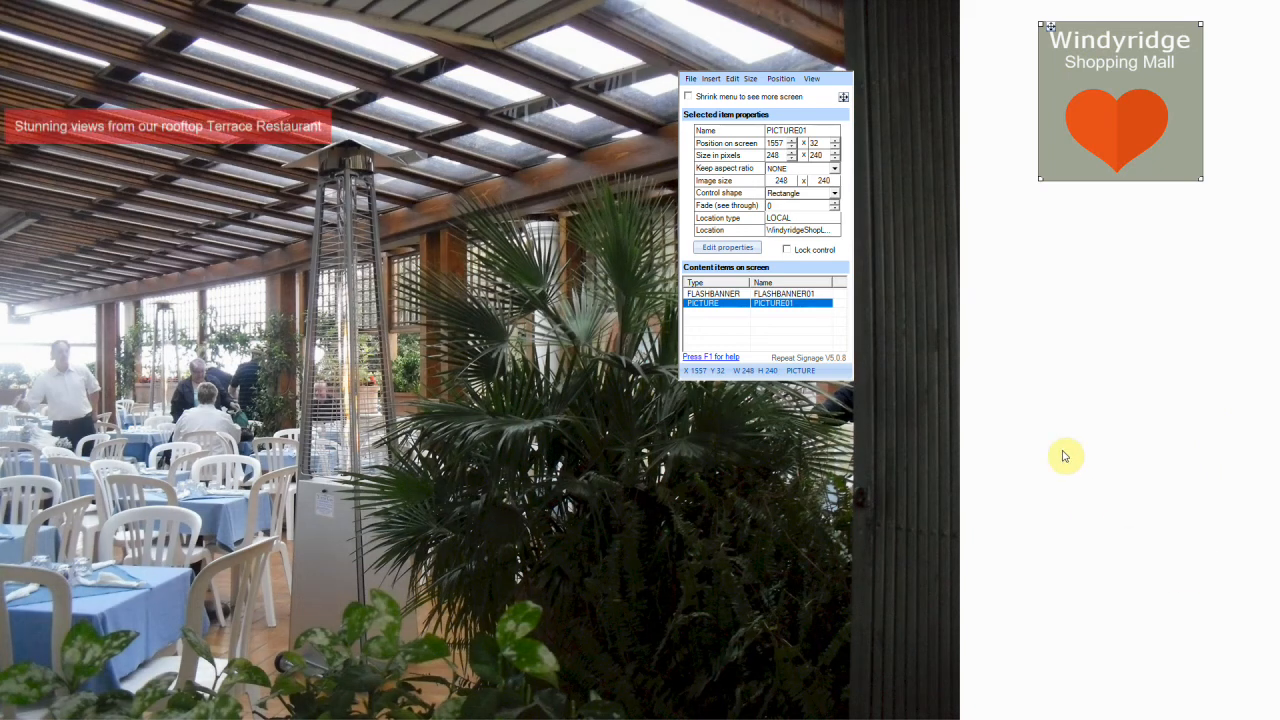
click(1066, 423)
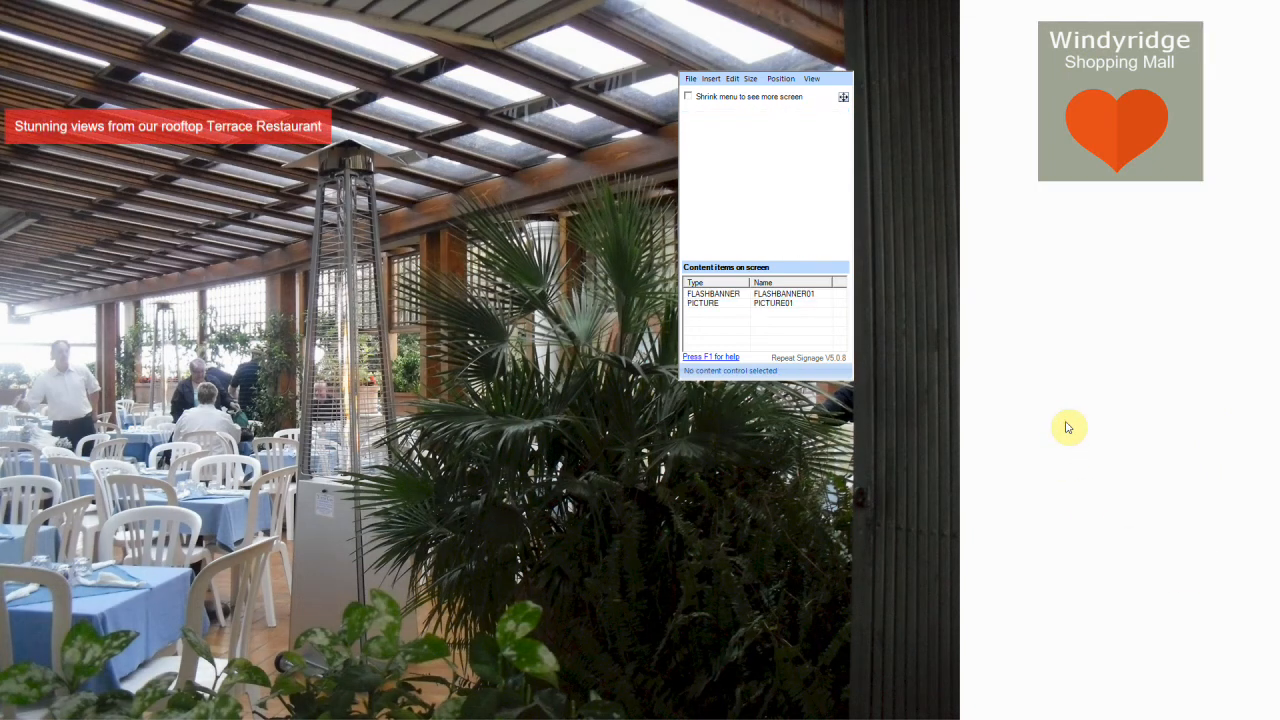
Open the background colour choices in the presentation settings
click(691, 80)
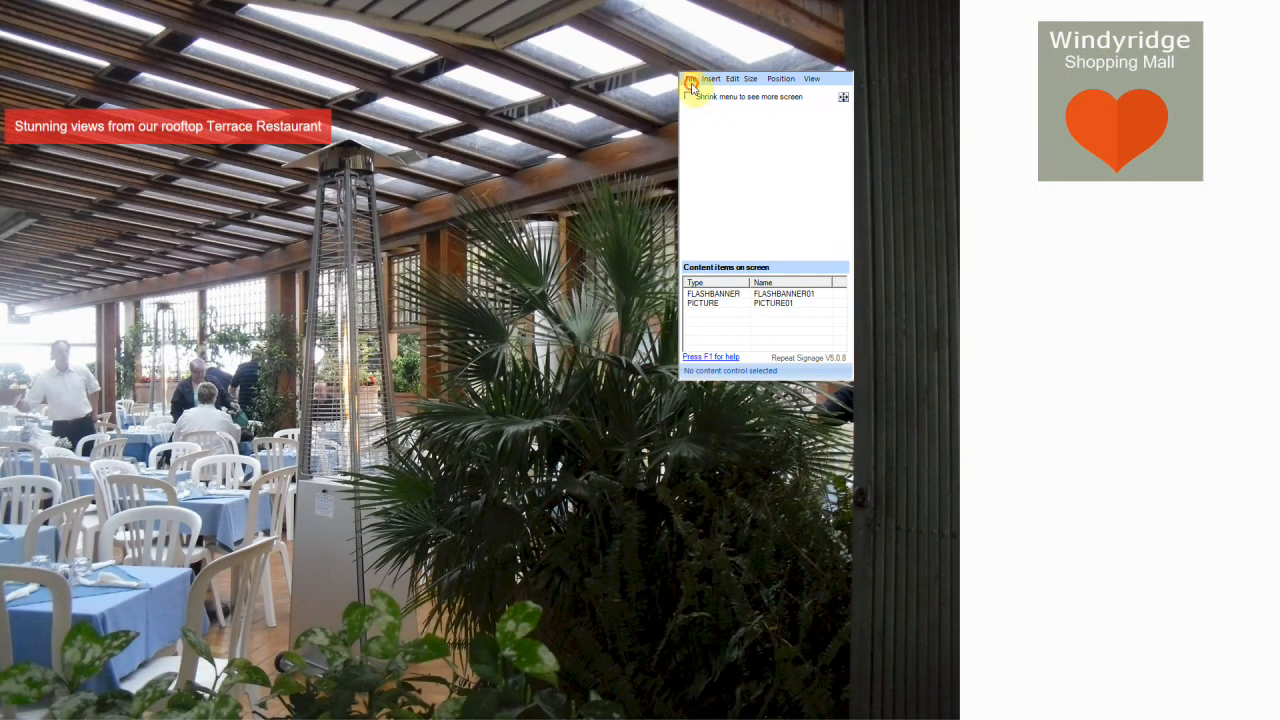
click(703, 110)
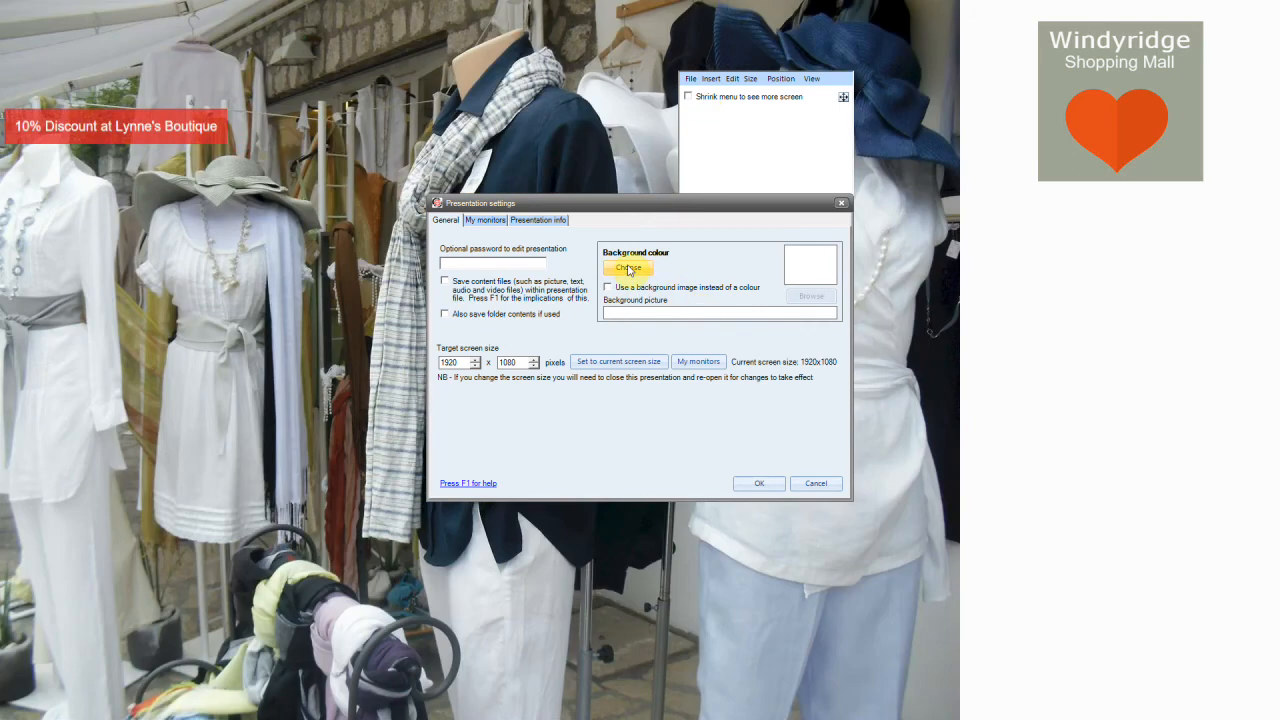
click(628, 268)
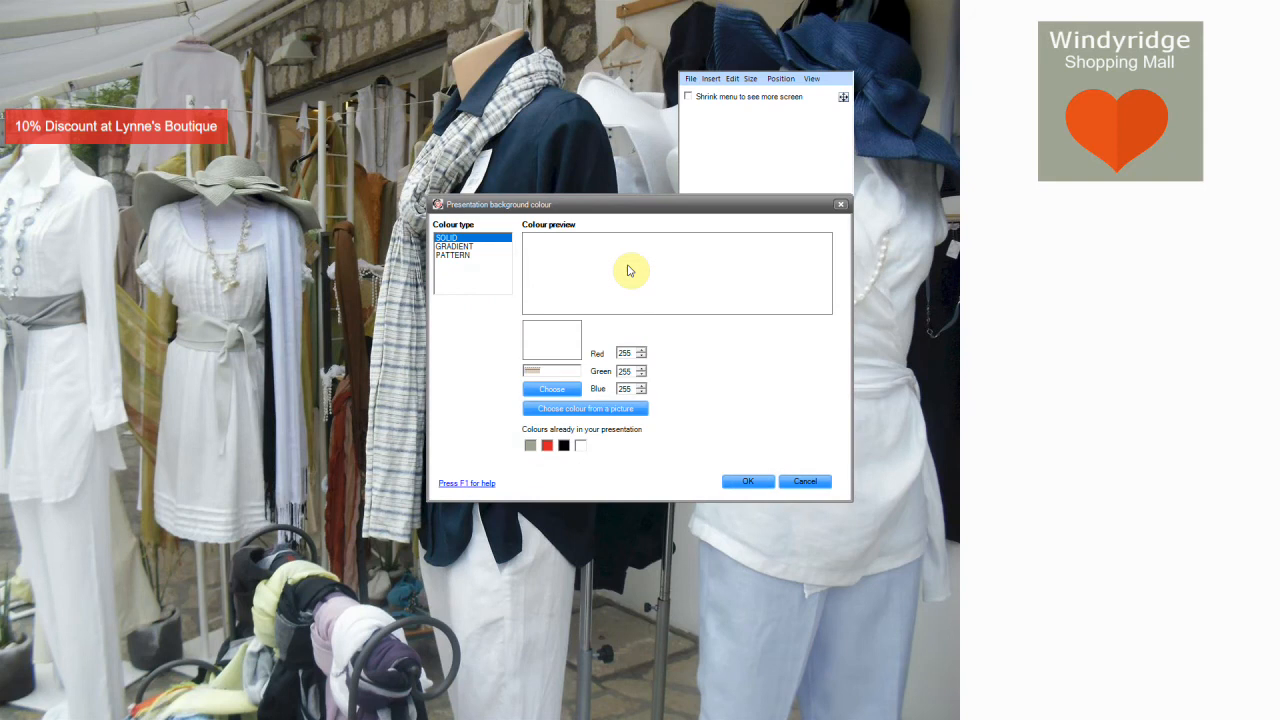
click(578, 389)
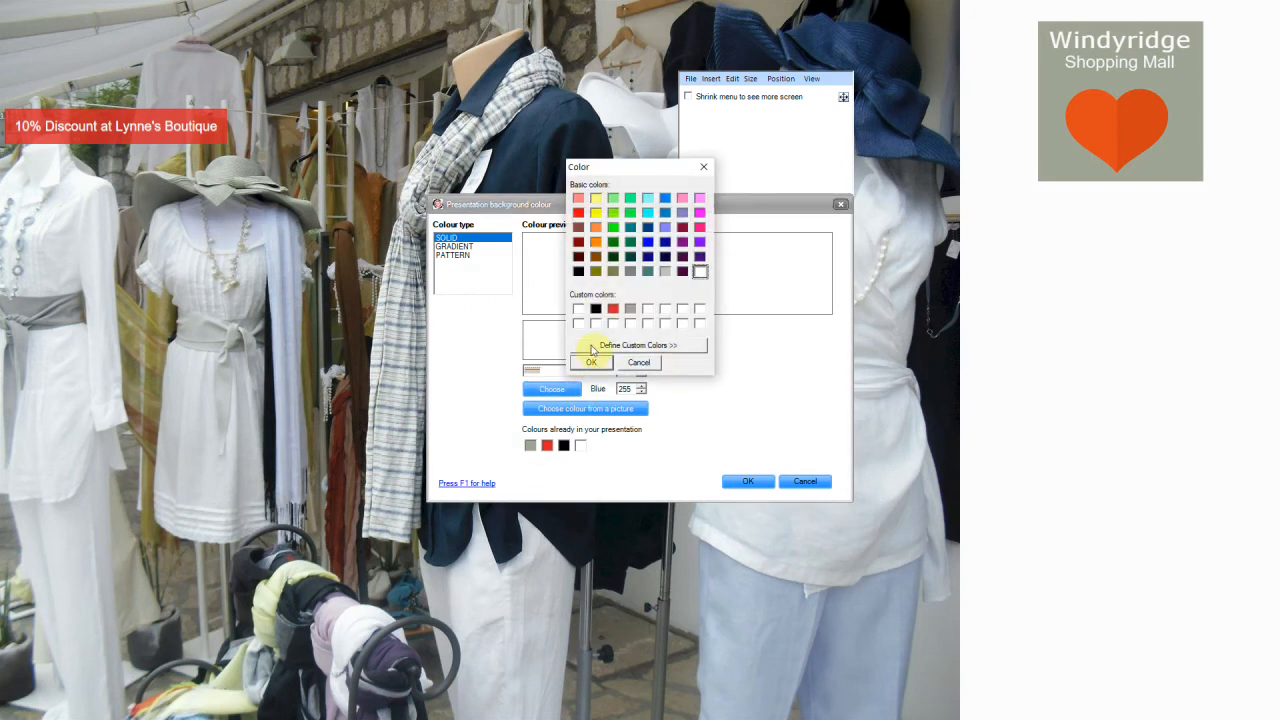
click(652, 346)
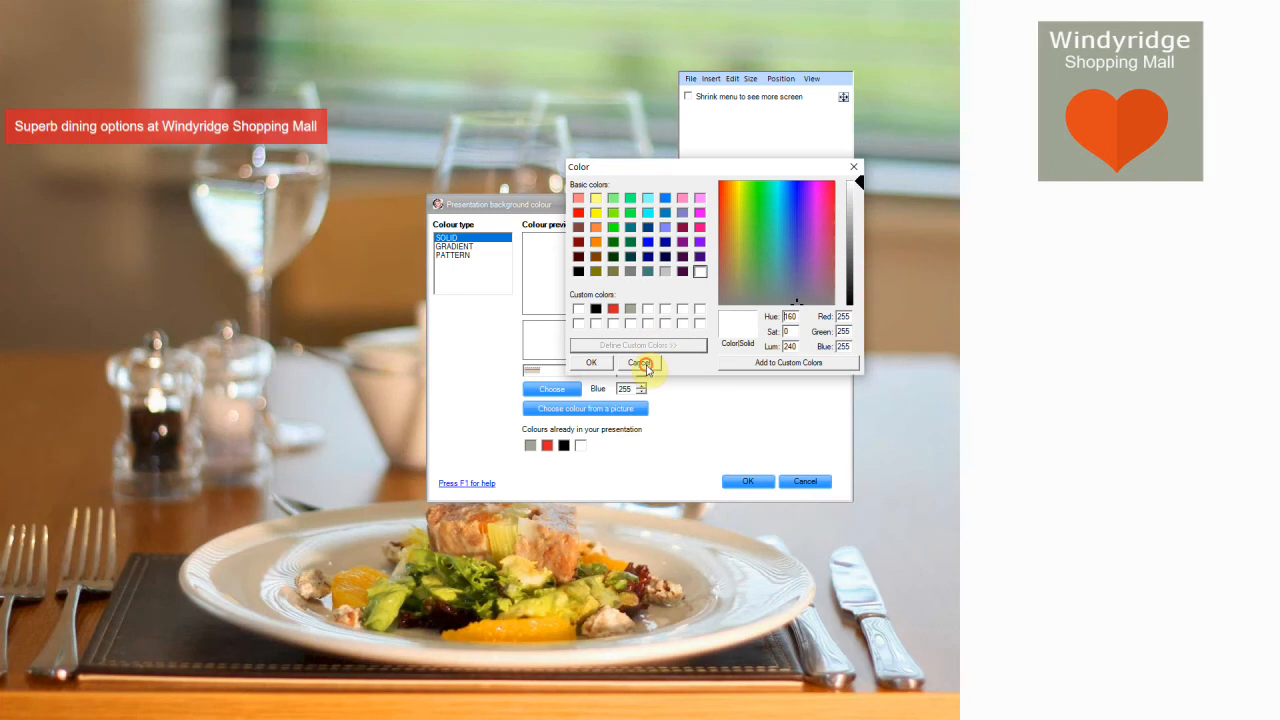
click(641, 363)
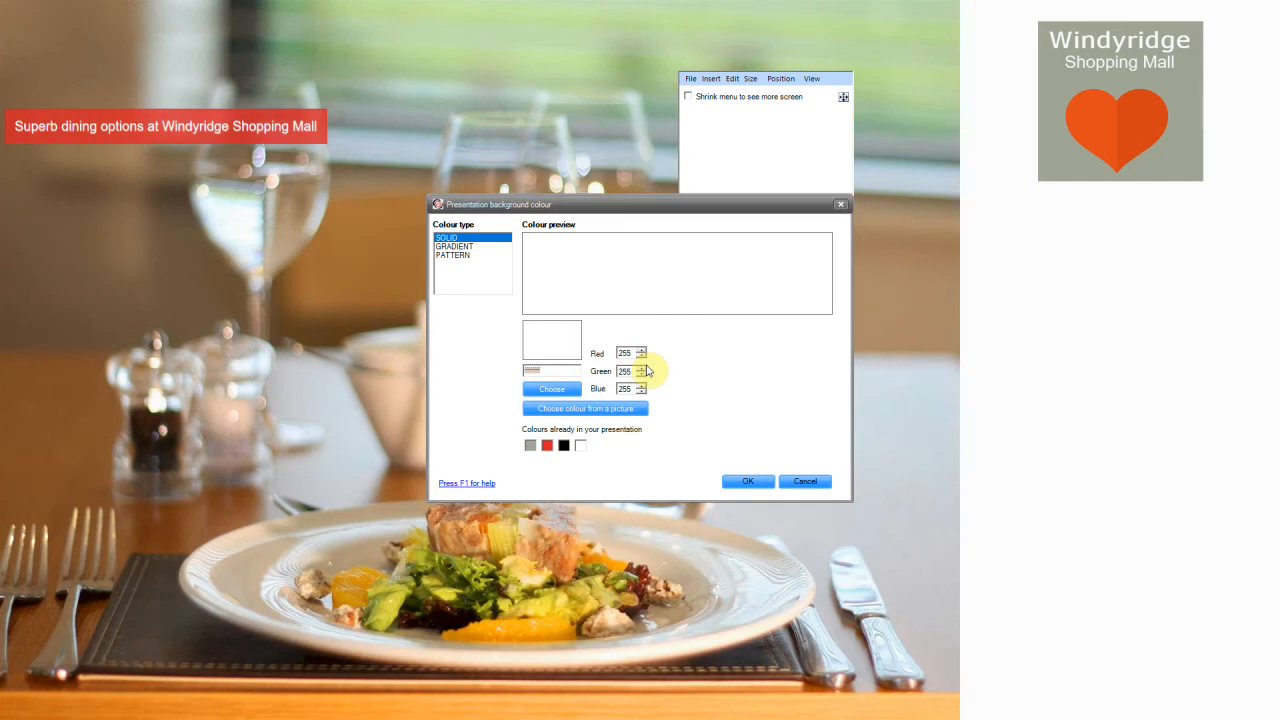
Pick the logo's grey-green (160, 167, 149) from the clipboard screen capture as the presentation's solid background colour
click(597, 412)
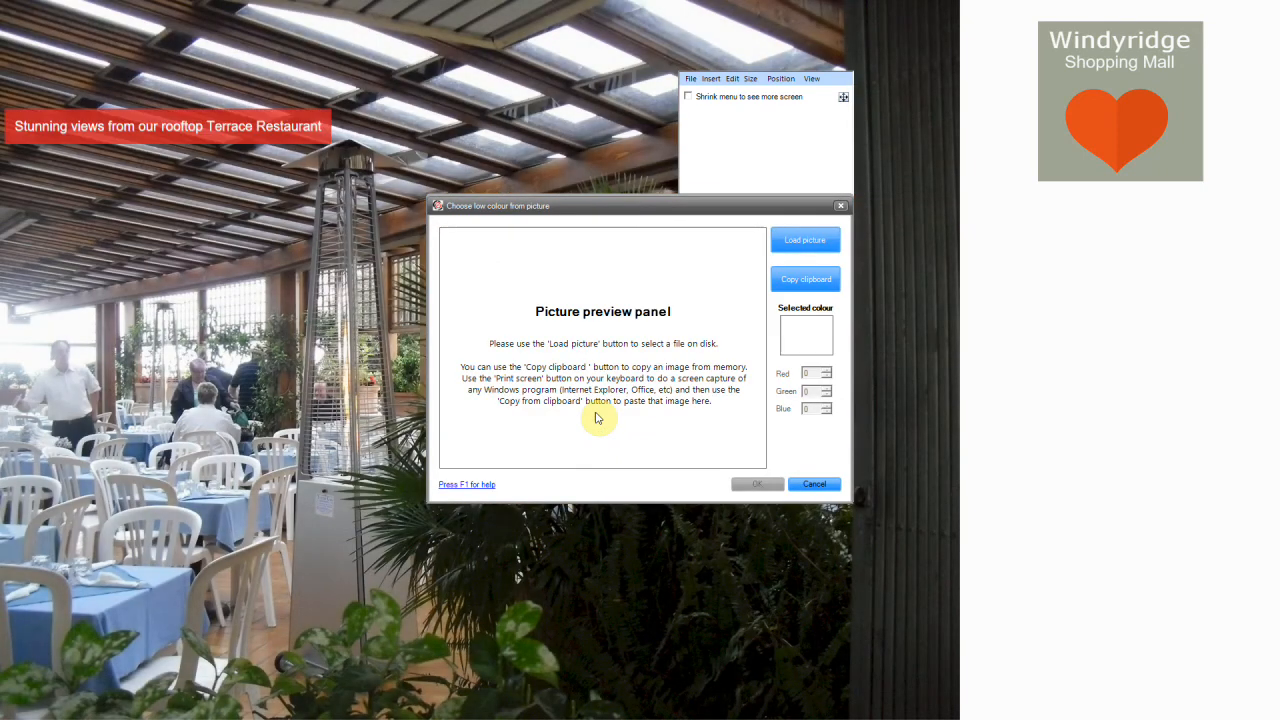
click(806, 281)
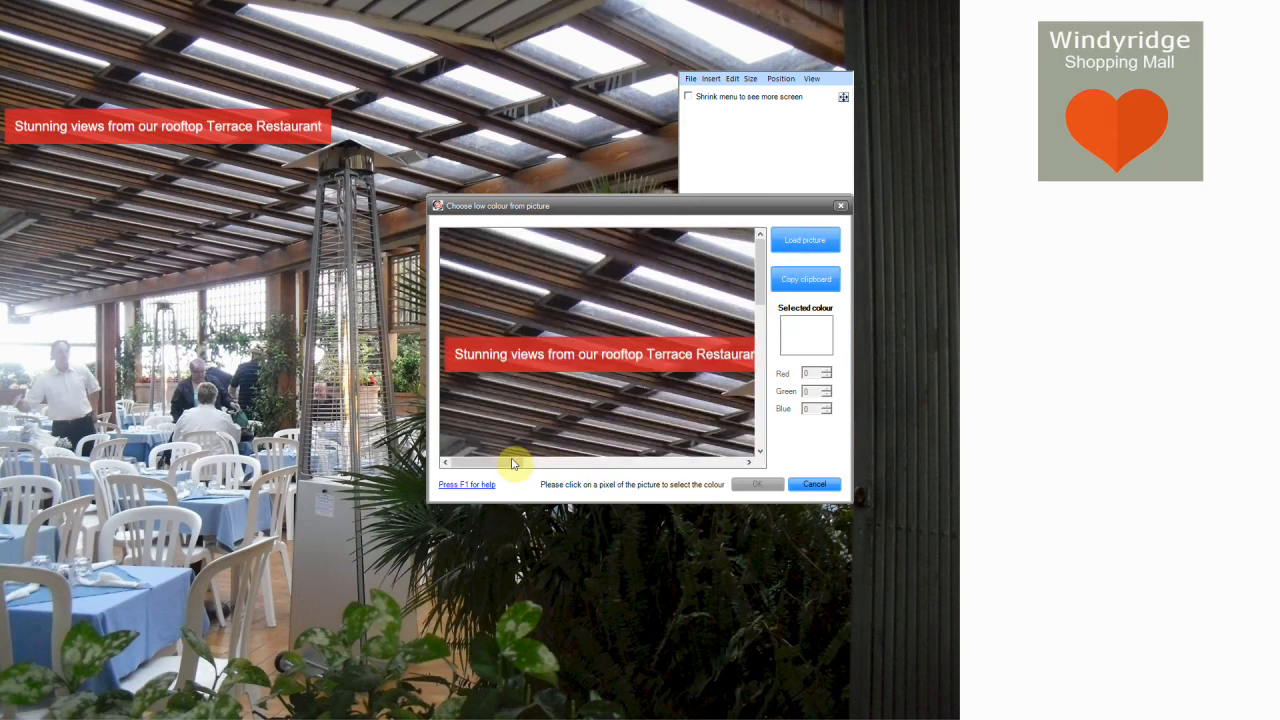
drag(491, 465, 689, 446)
click(569, 400)
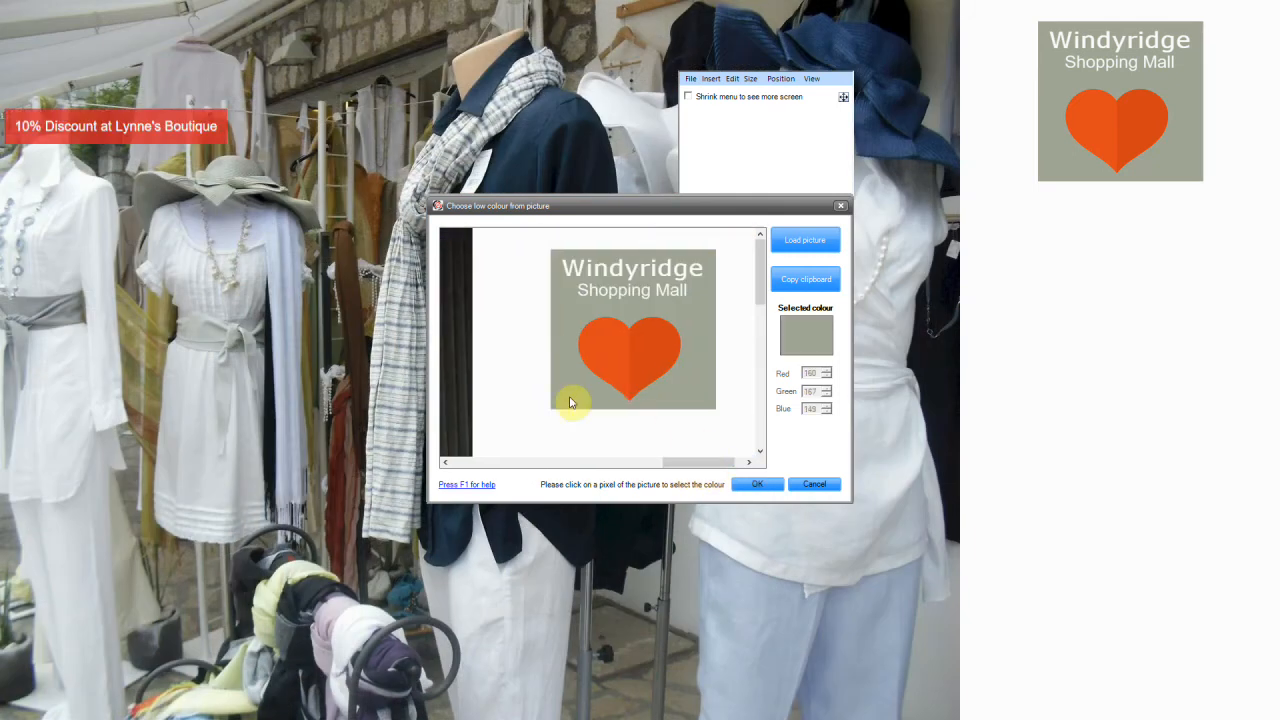
click(752, 484)
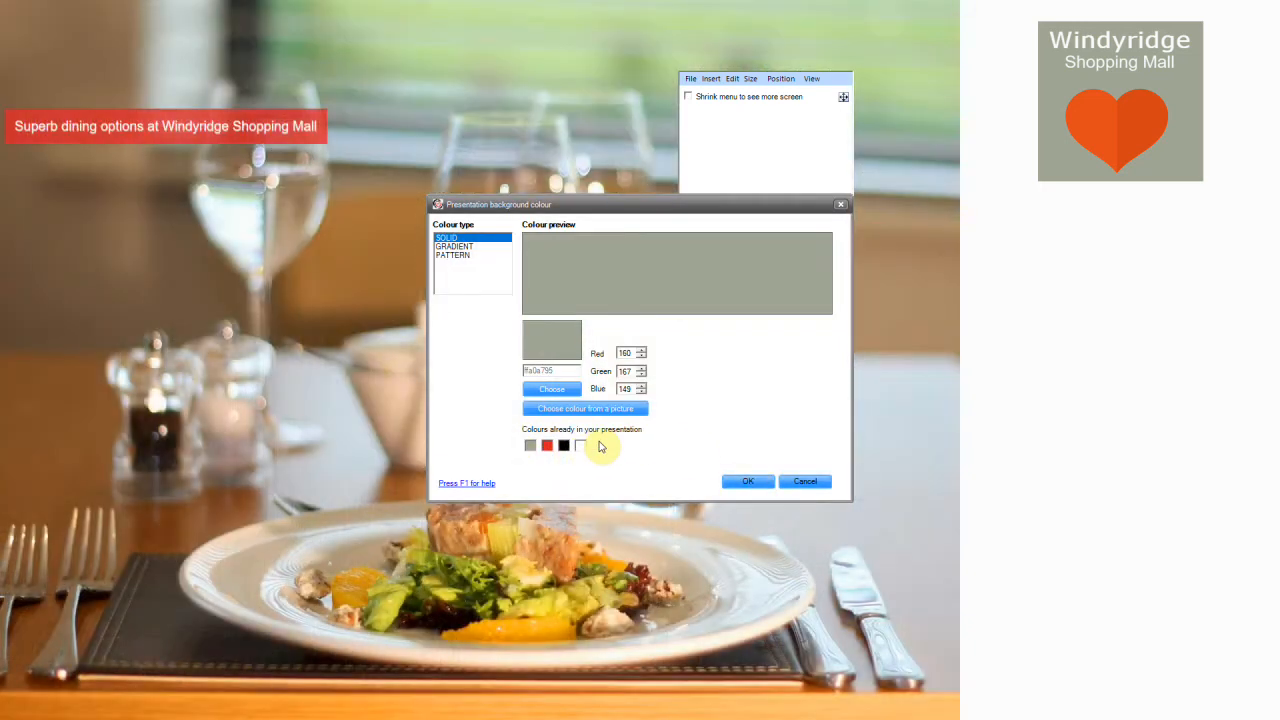
Compare the gradient and pattern colour types, then confirm SOLID with the grey-green colour as the presentation background
click(461, 247)
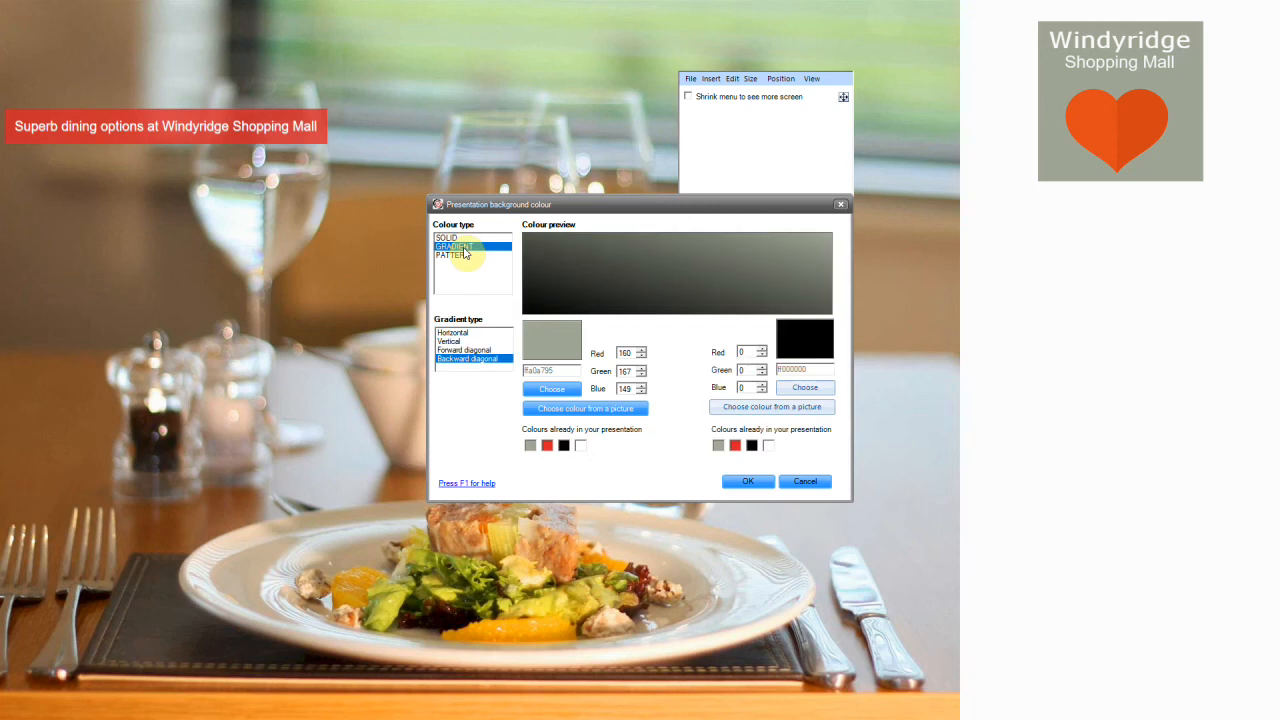
click(465, 255)
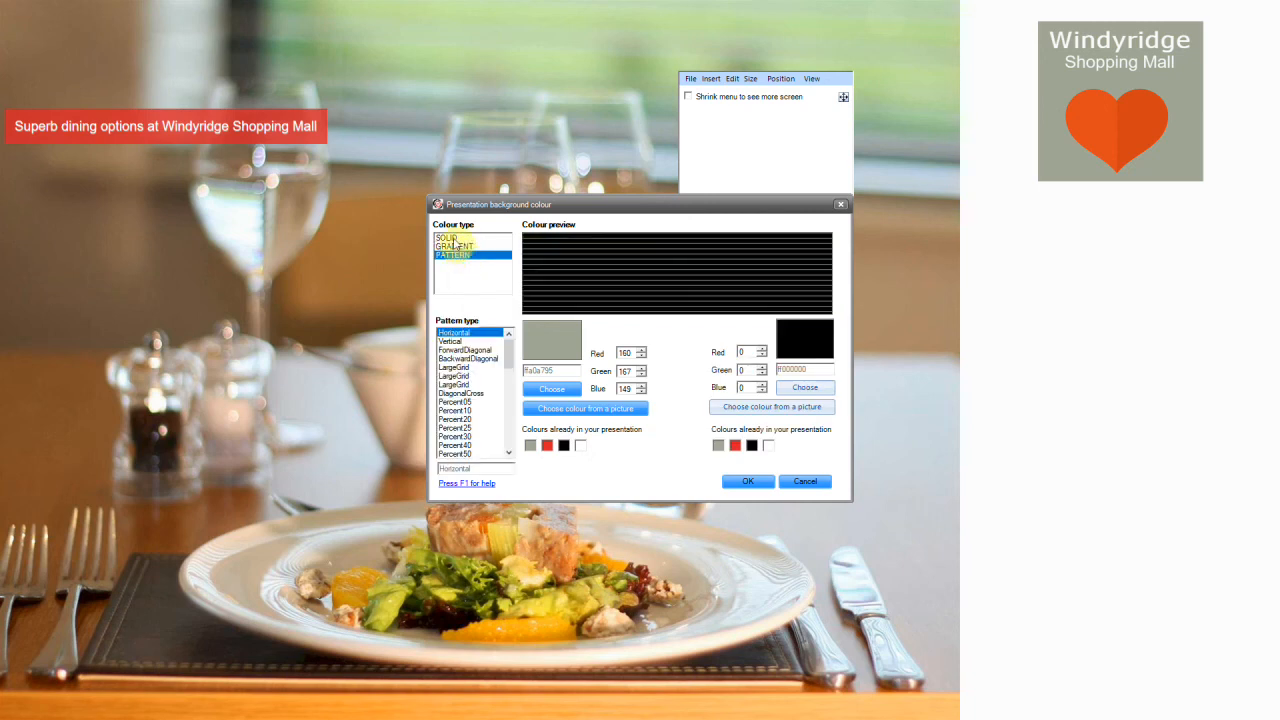
click(447, 238)
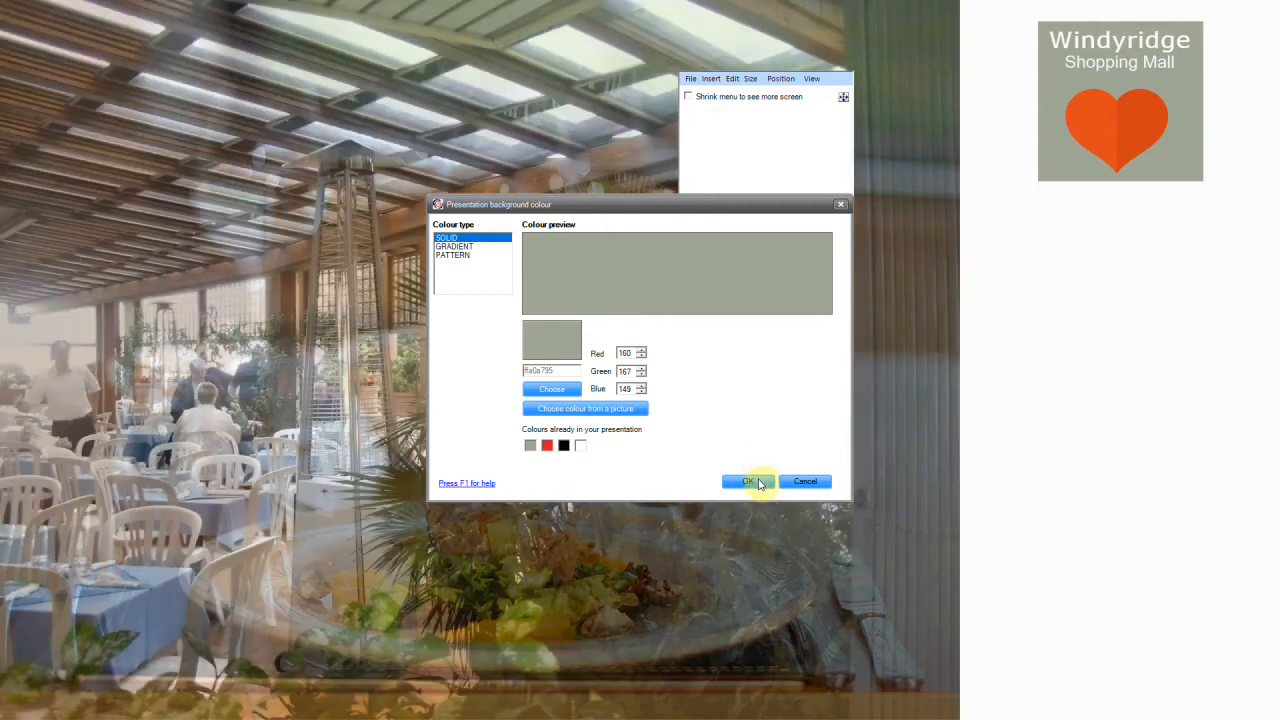
click(758, 482)
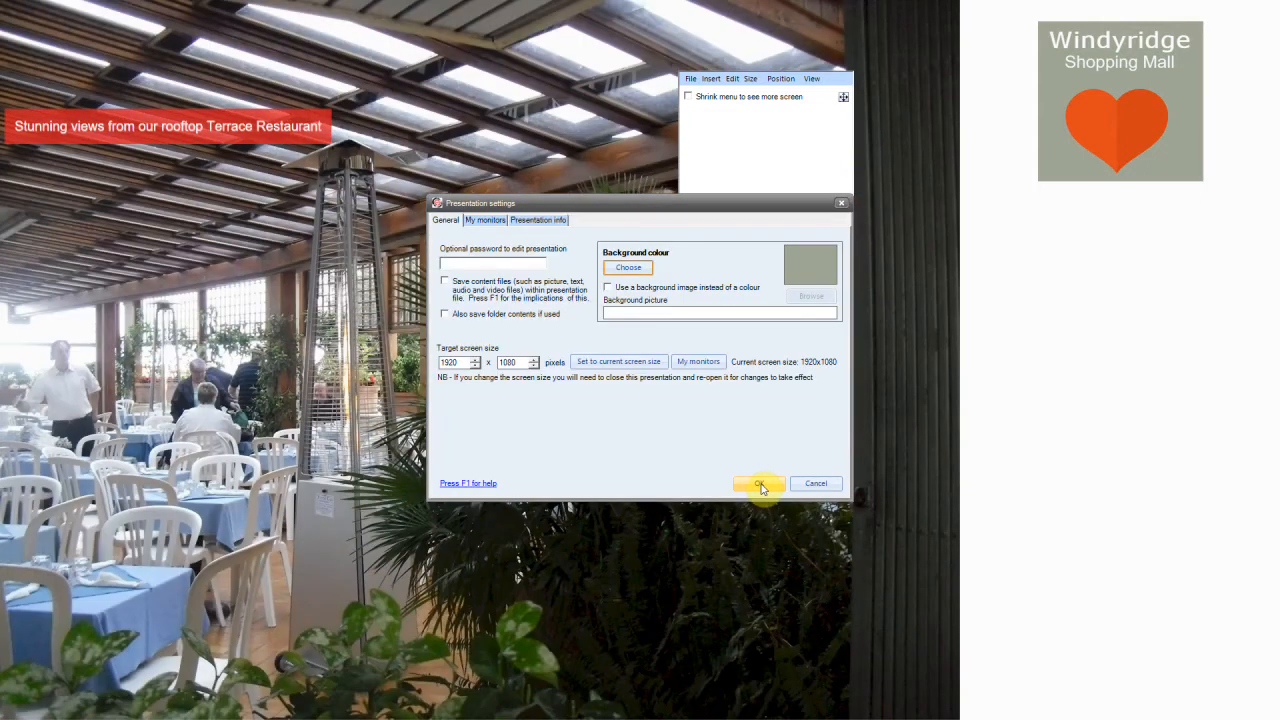
click(760, 485)
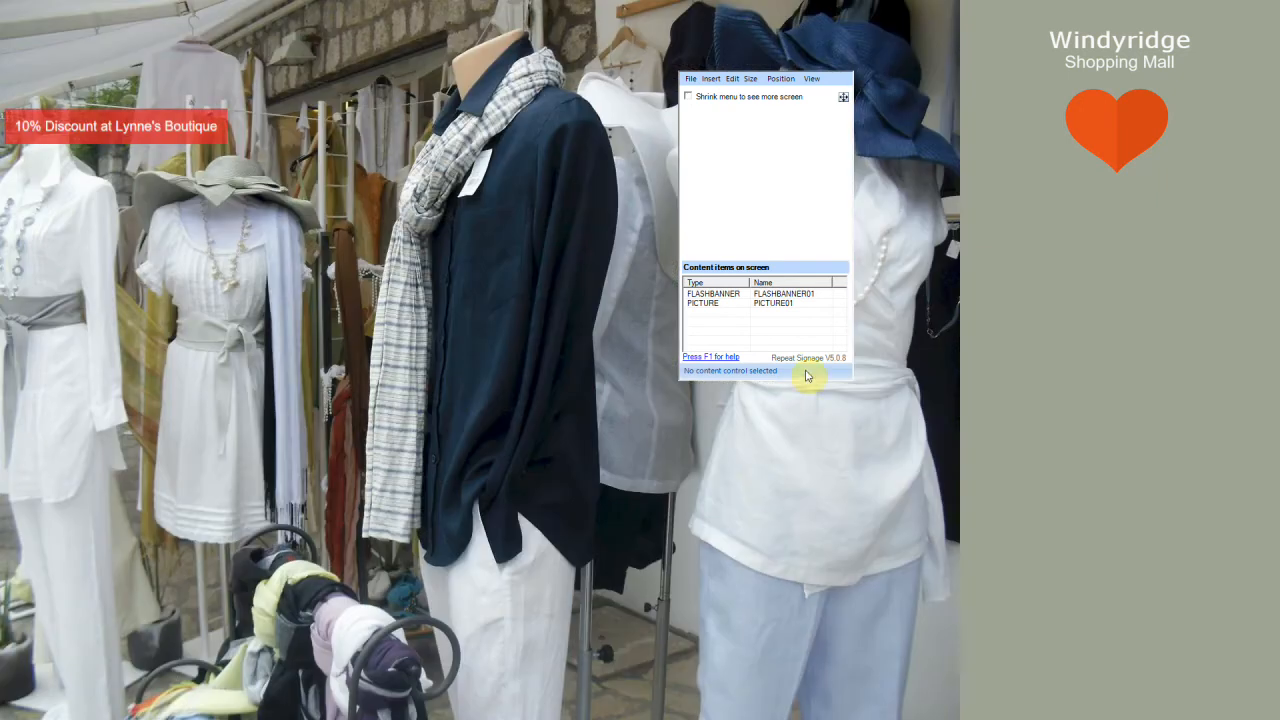
Insert a single-line text label reading NEW and move it clear of the floating menu to about 495, 457
click(709, 79)
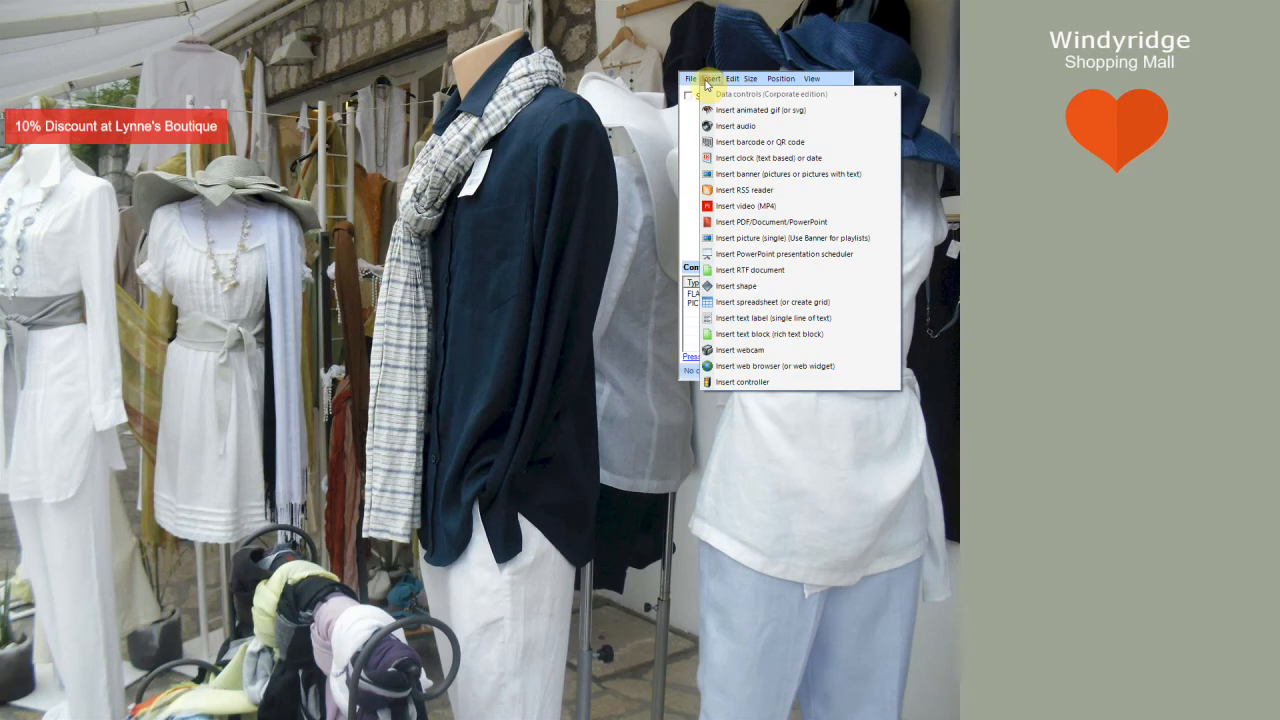
click(750, 318)
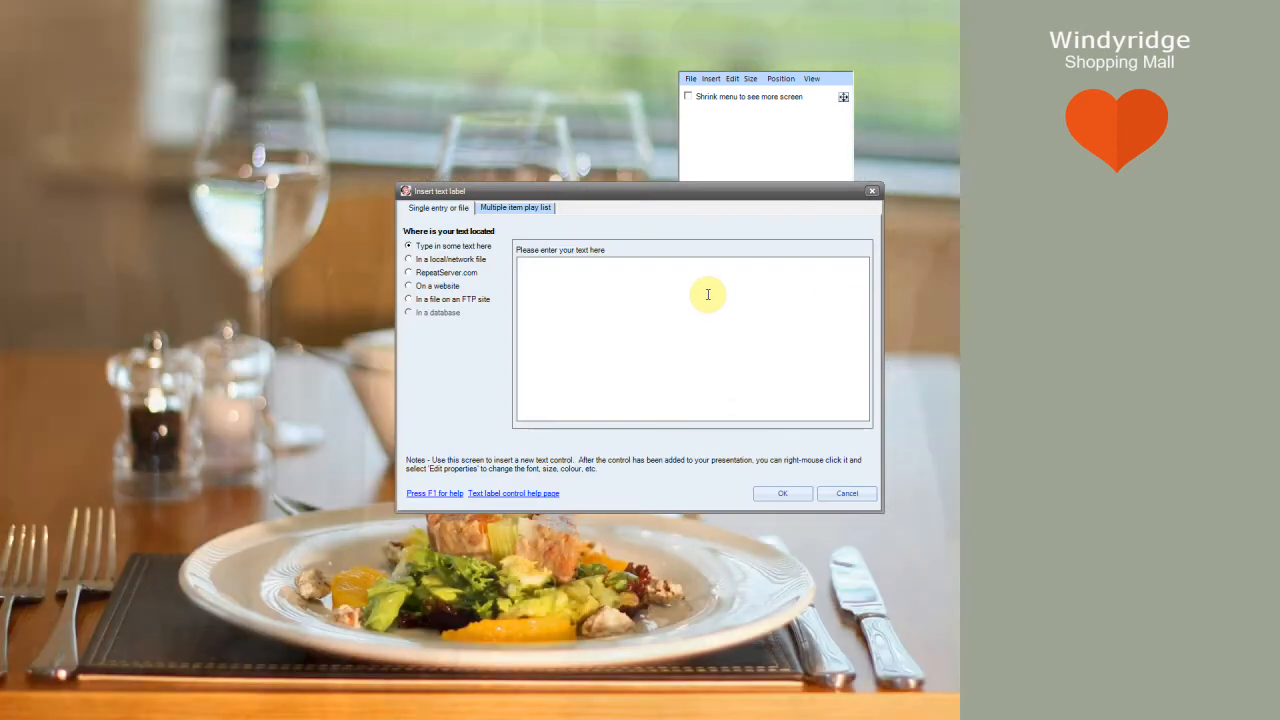
text(NEW)
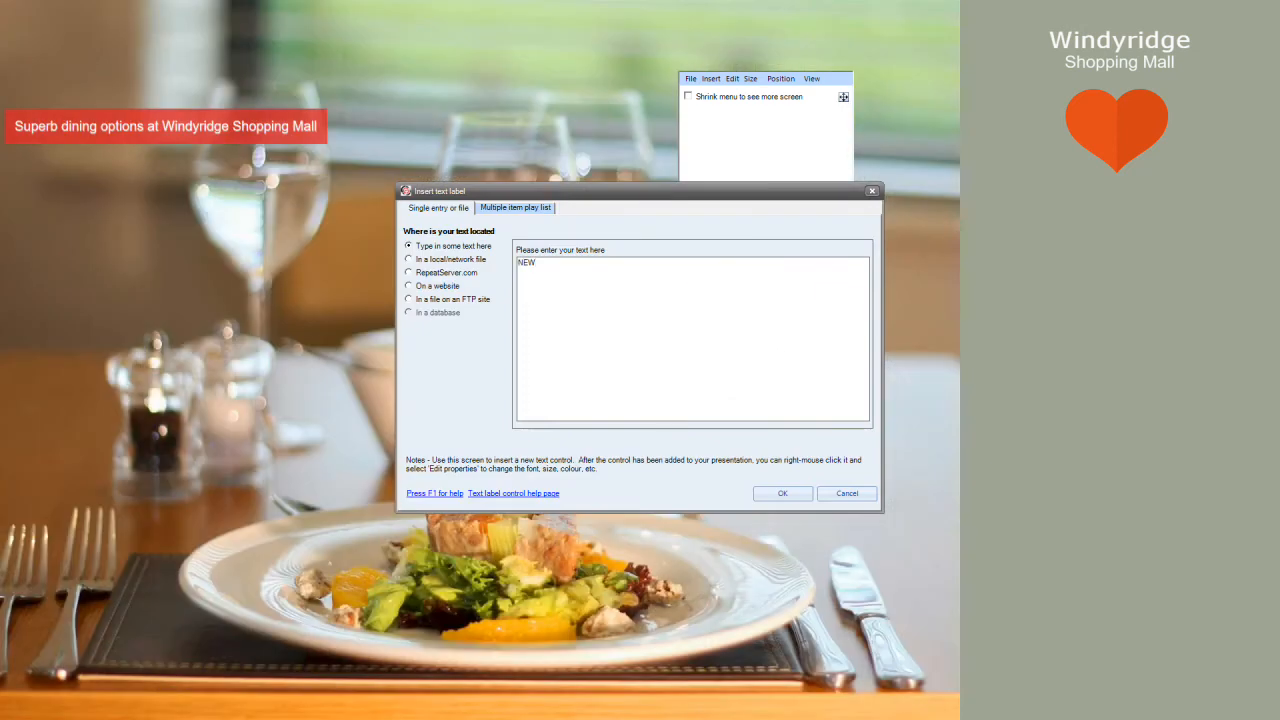
click(805, 492)
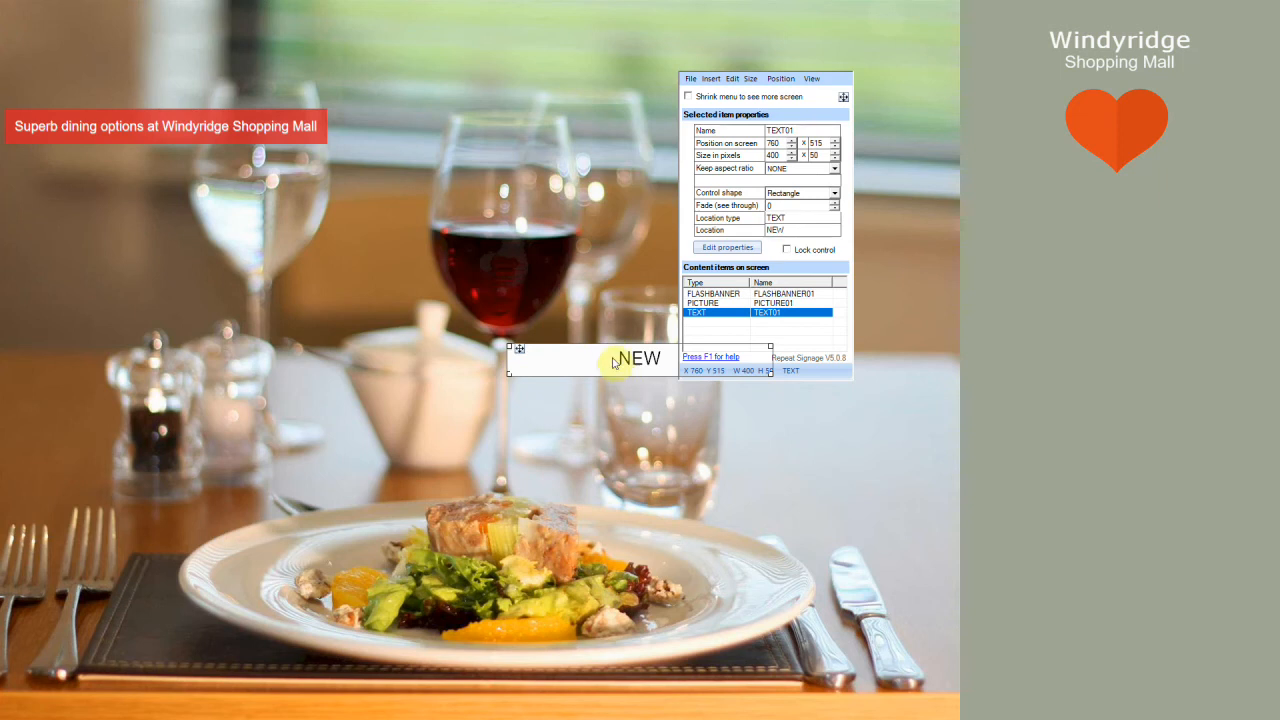
drag(614, 364, 434, 320)
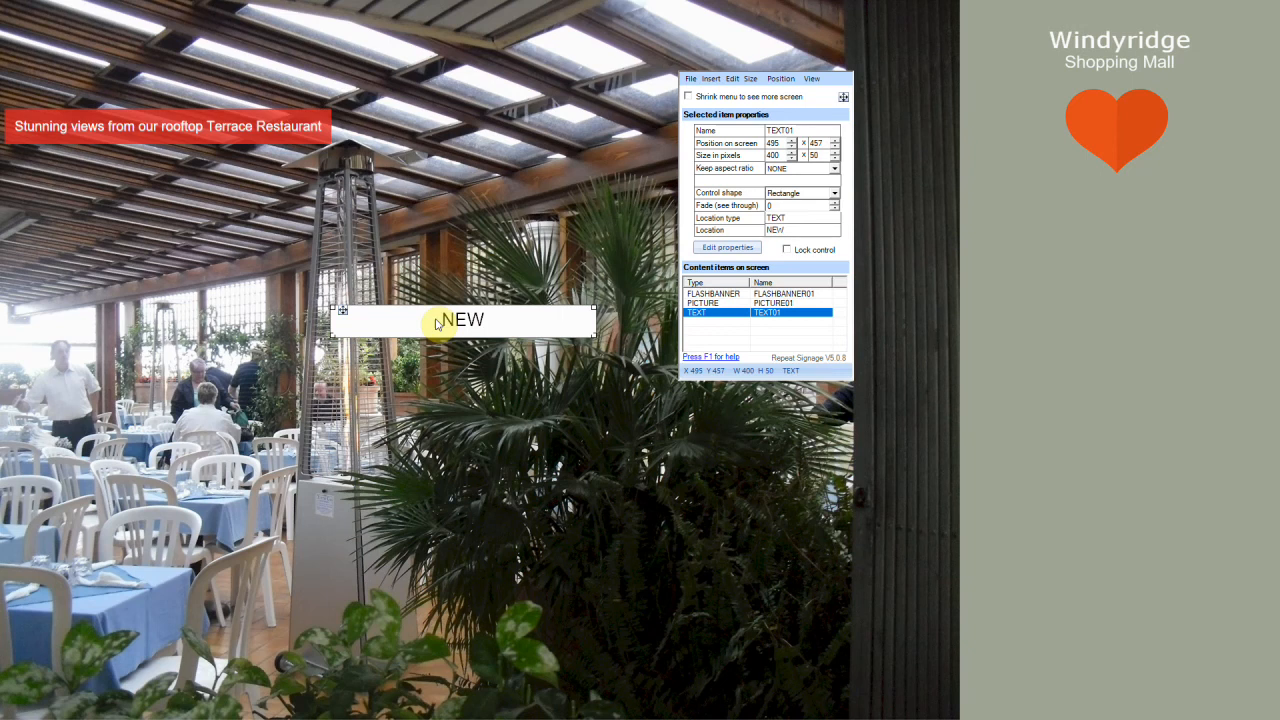
Open the NEW label's properties and enlarge its font size to roughly four times as large
double_click(436, 322)
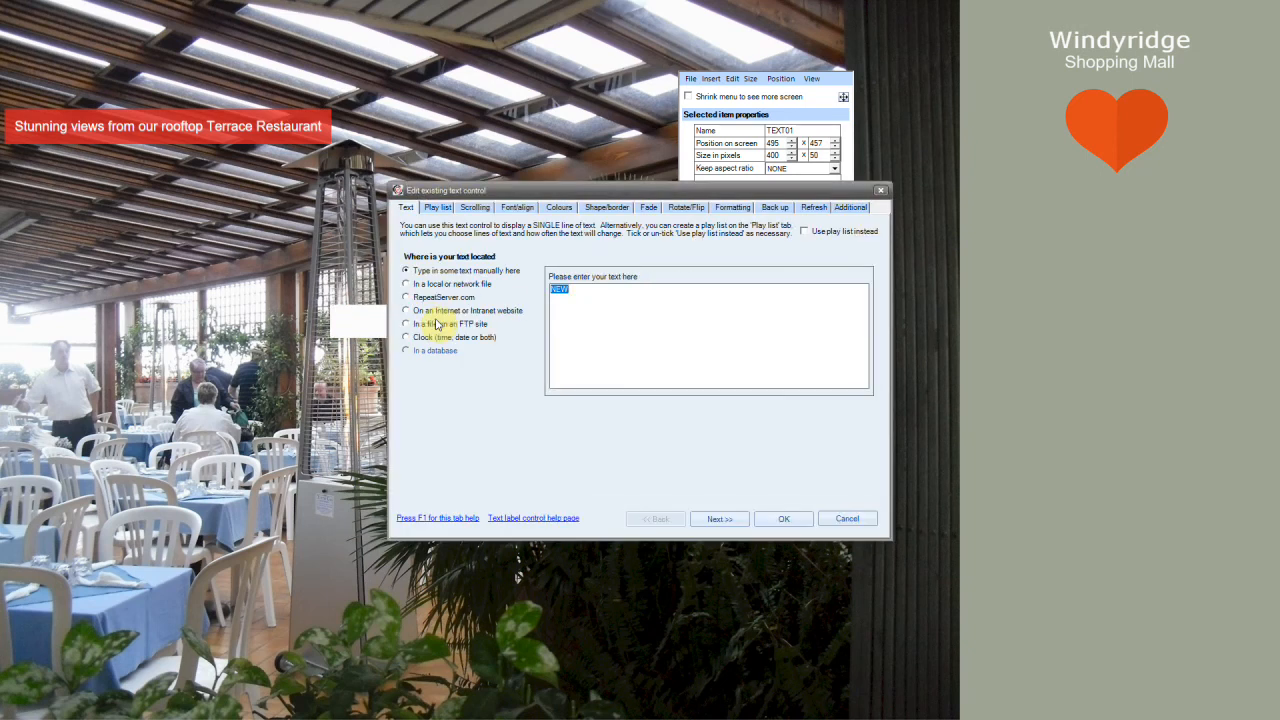
click(522, 211)
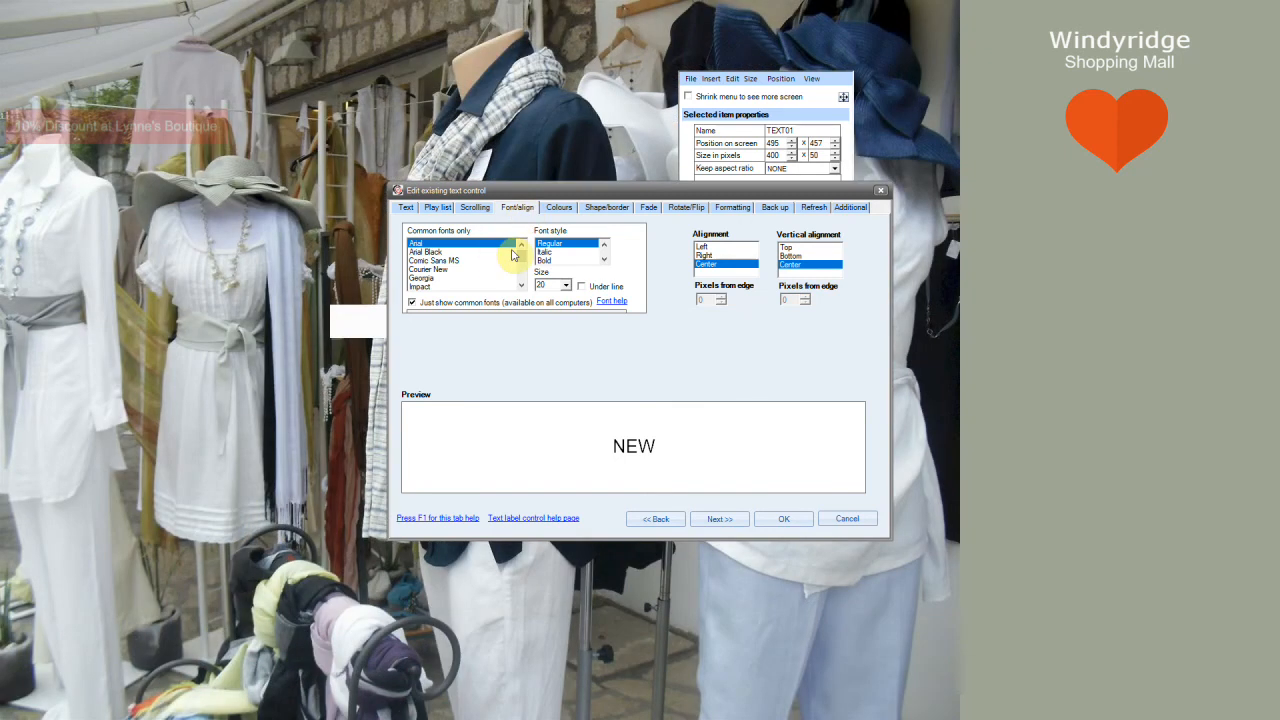
double_click(548, 285)
click(493, 292)
text(9)
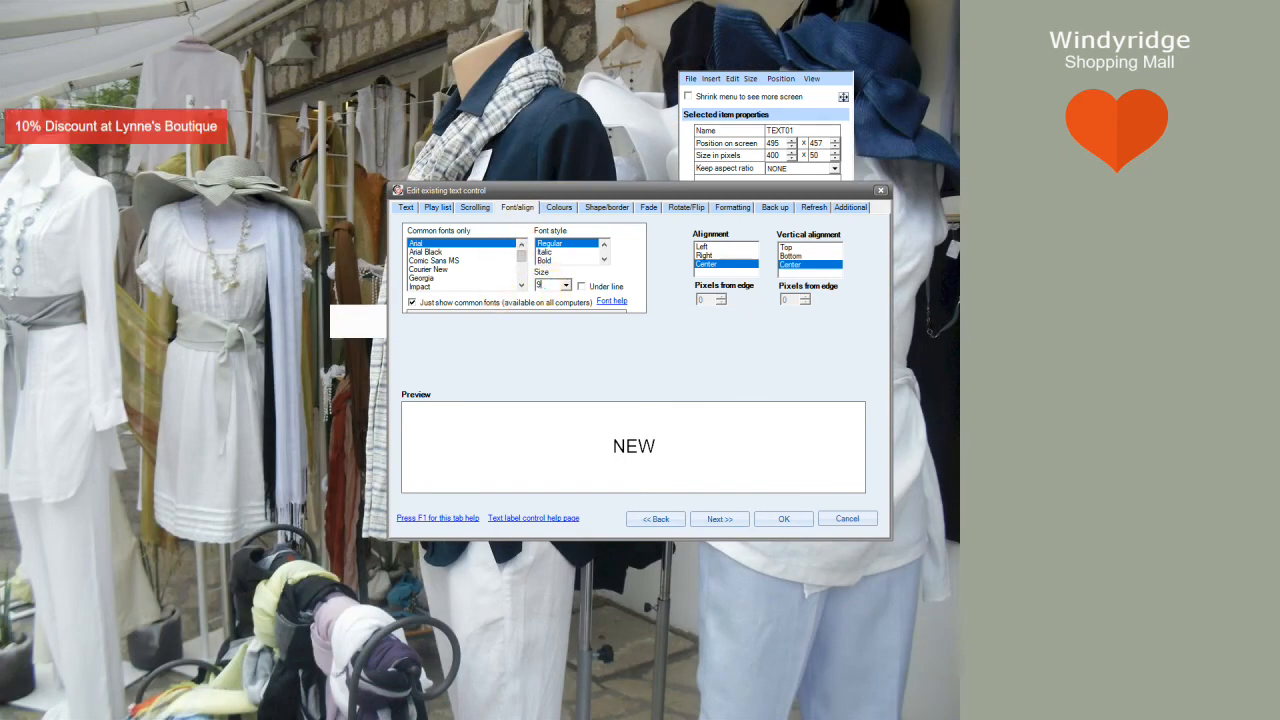
Give the NEW label a white font and the presentation's grey-green as its background colour, and confirm the label's properties
click(560, 207)
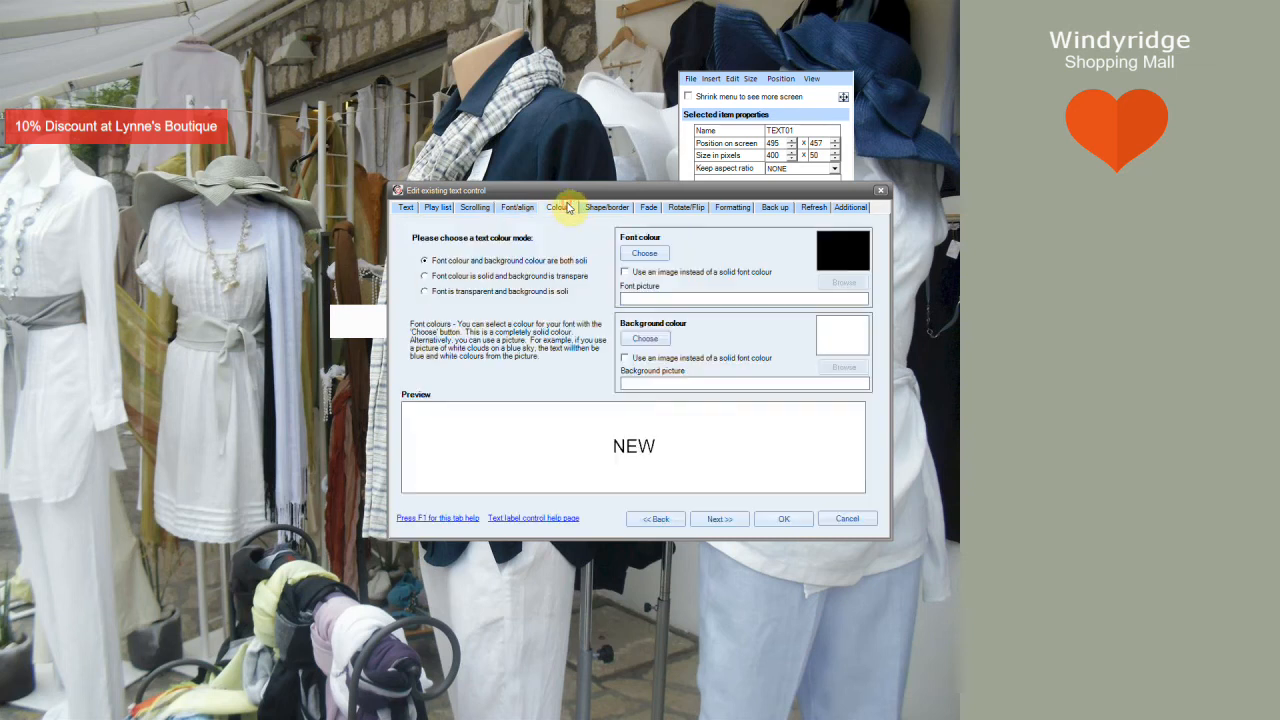
click(644, 253)
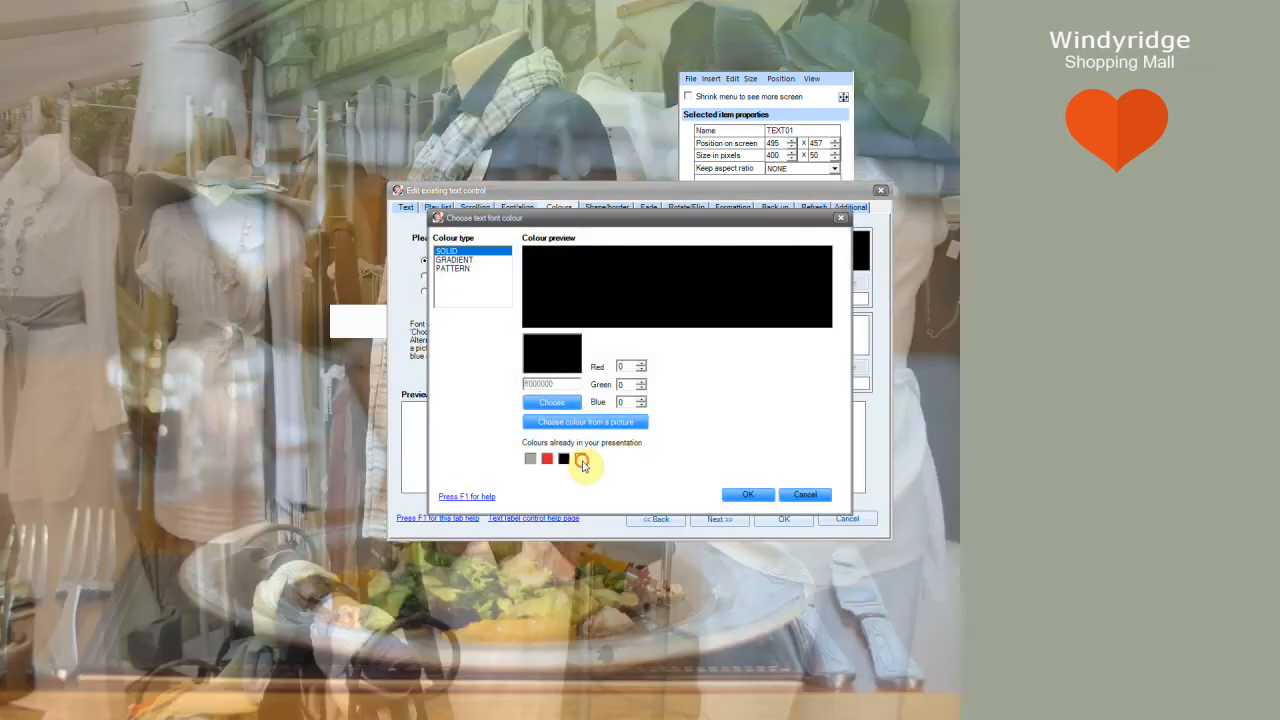
click(581, 458)
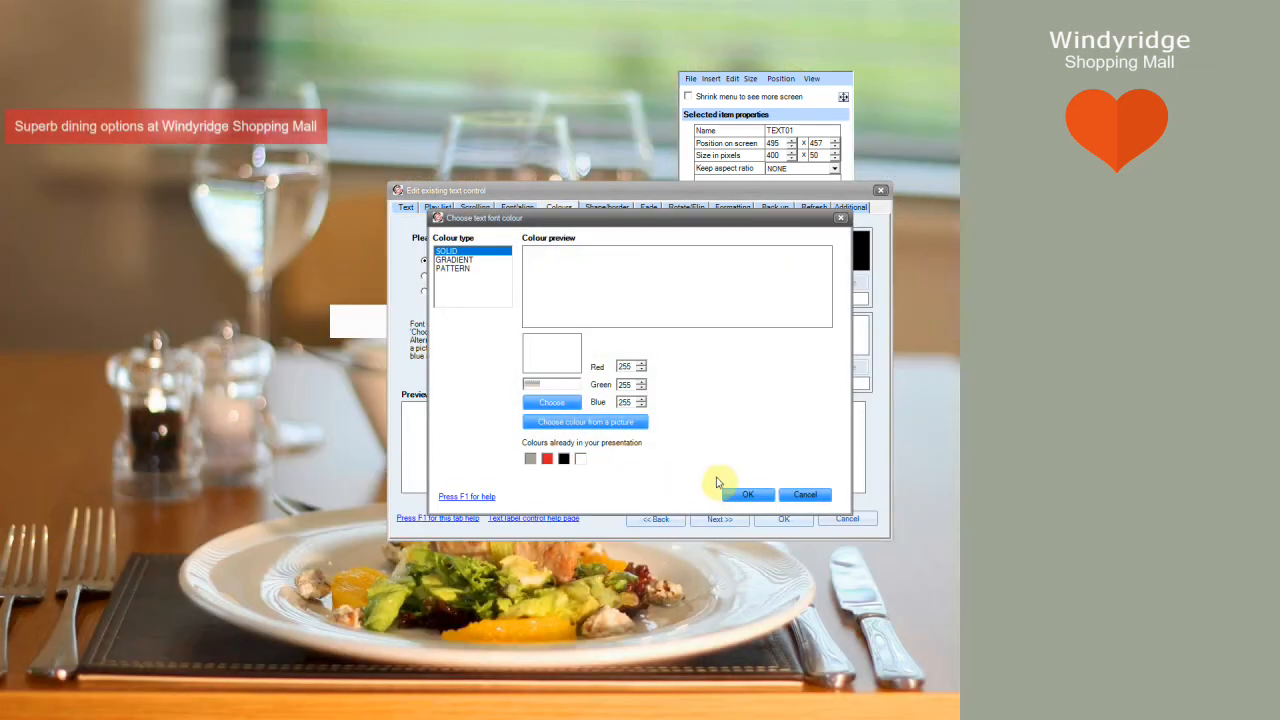
click(748, 496)
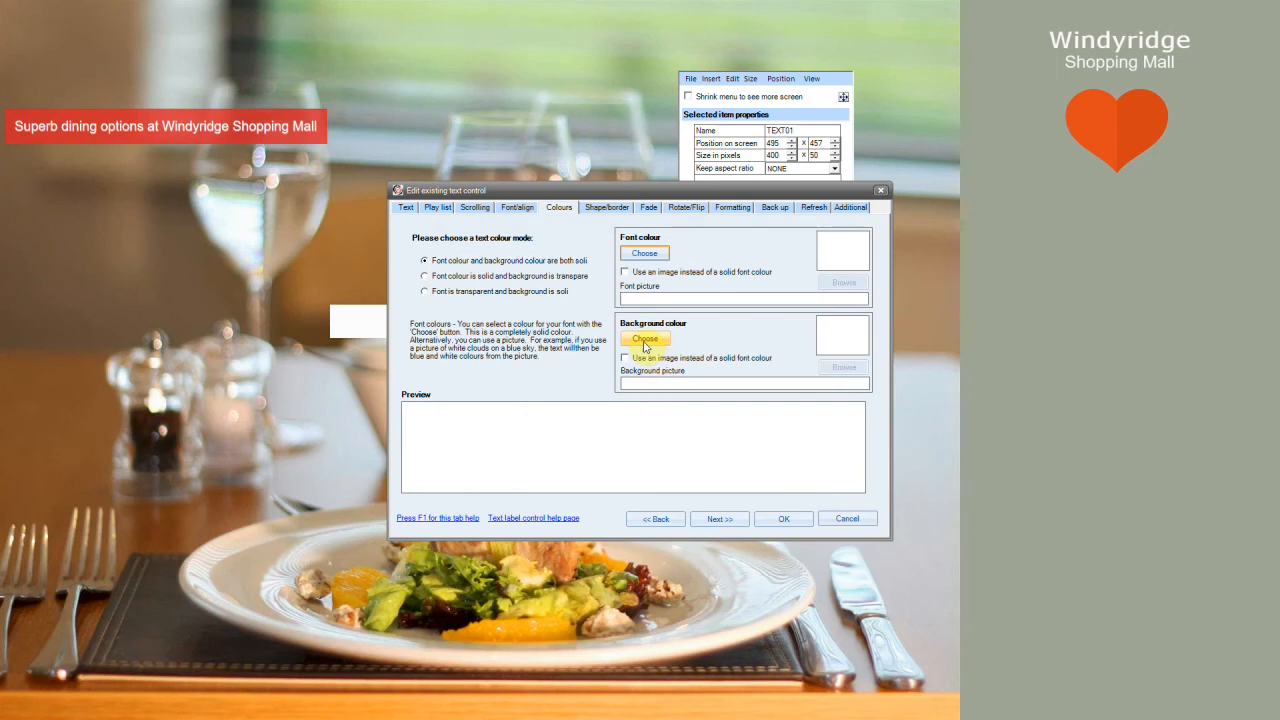
click(645, 340)
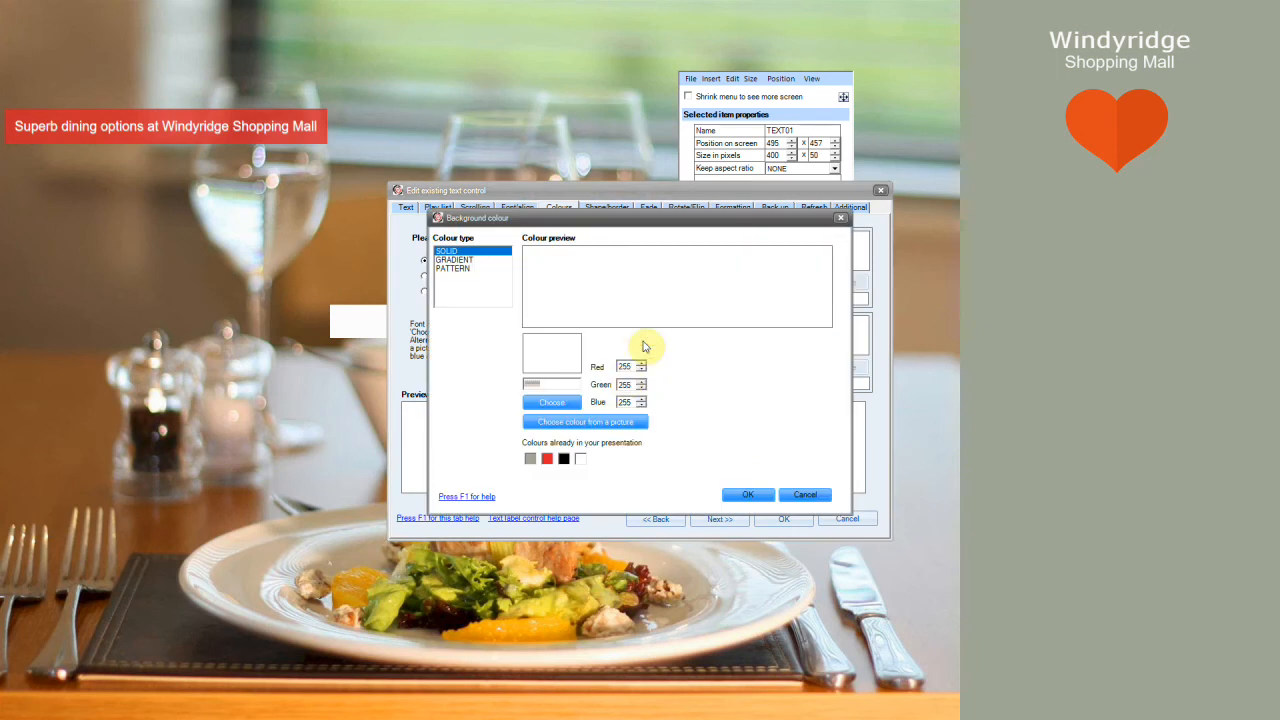
click(530, 458)
click(740, 494)
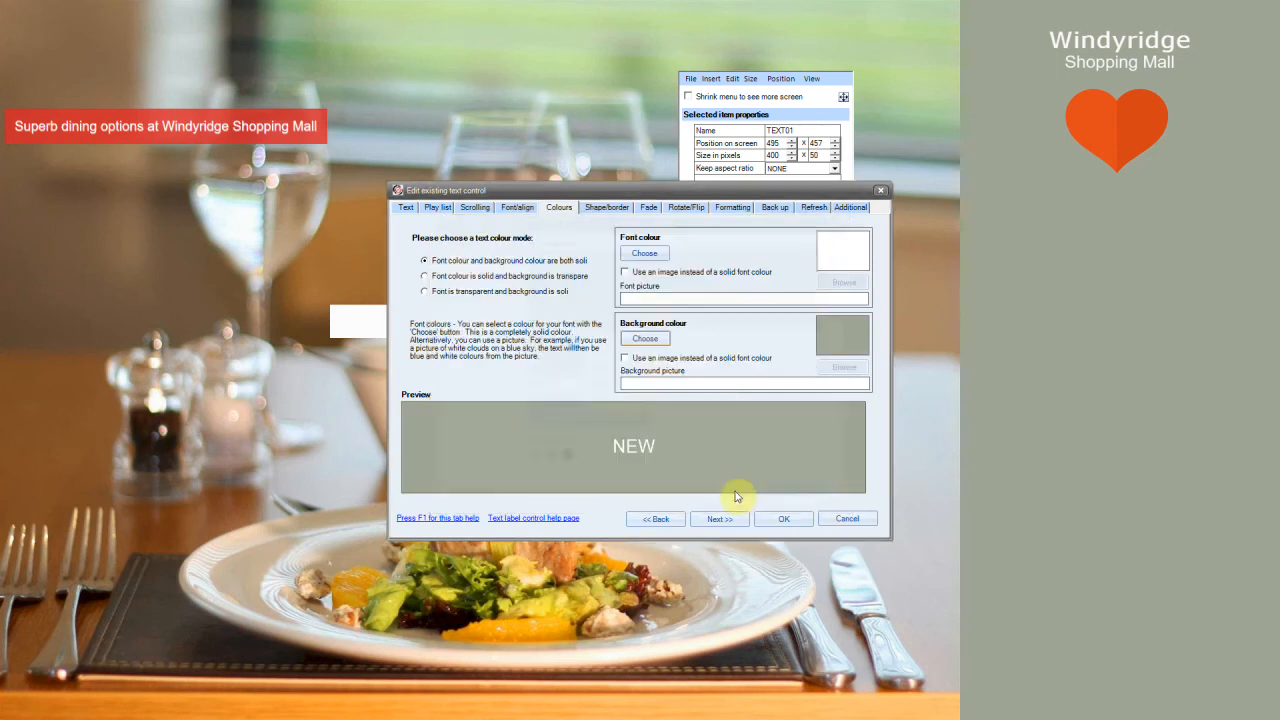
click(786, 519)
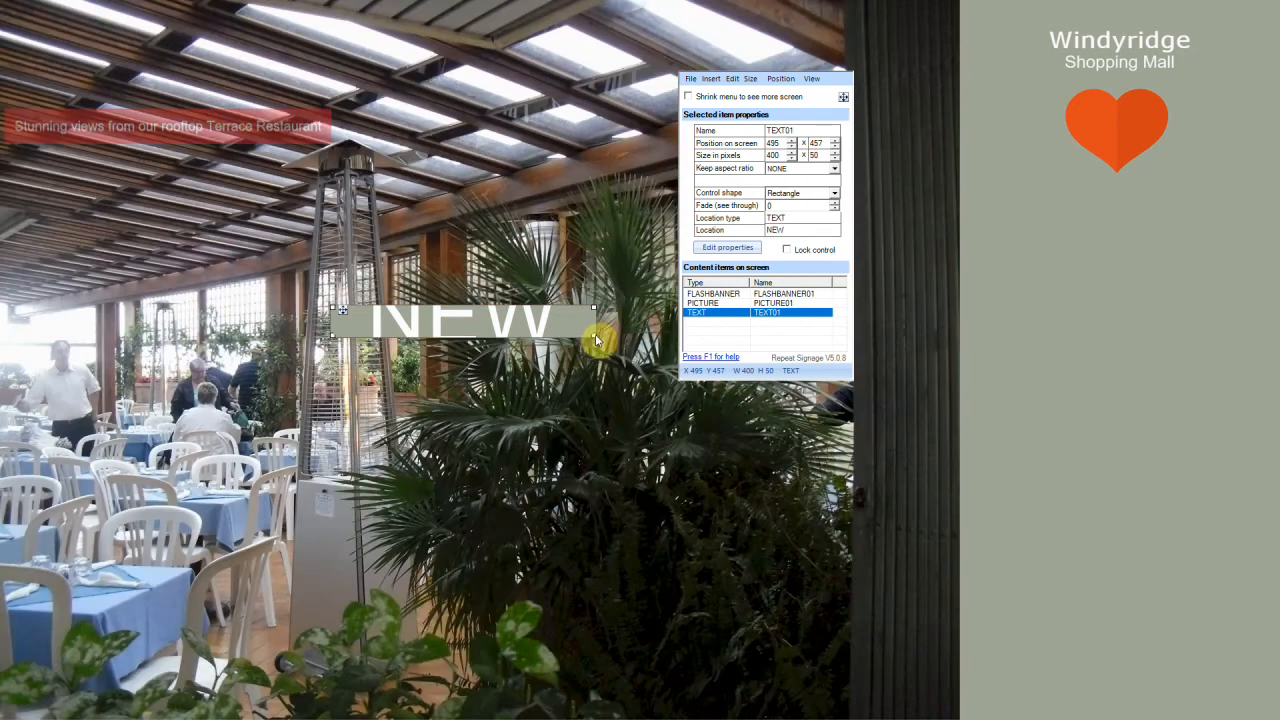
Enlarge the NEW label to about 450 by 127 pixels and position it below the mall logo at about 1460, 298
drag(597, 335, 623, 373)
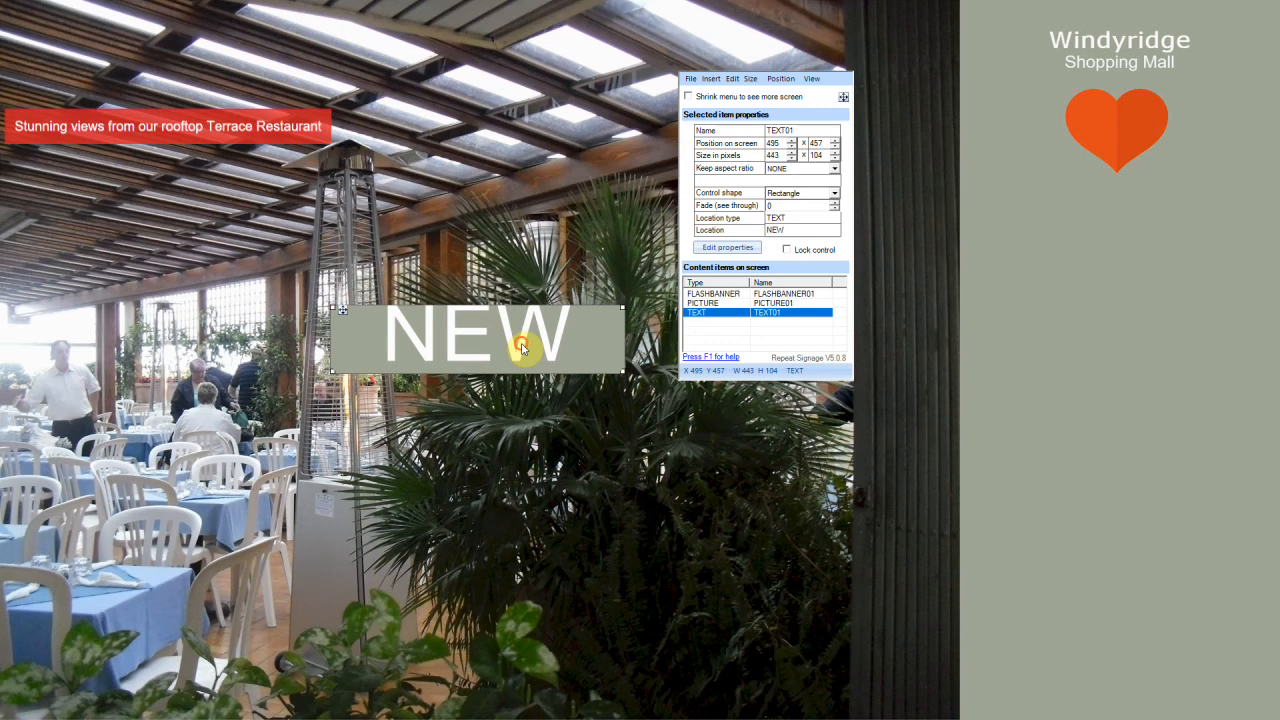
drag(521, 347, 522, 348)
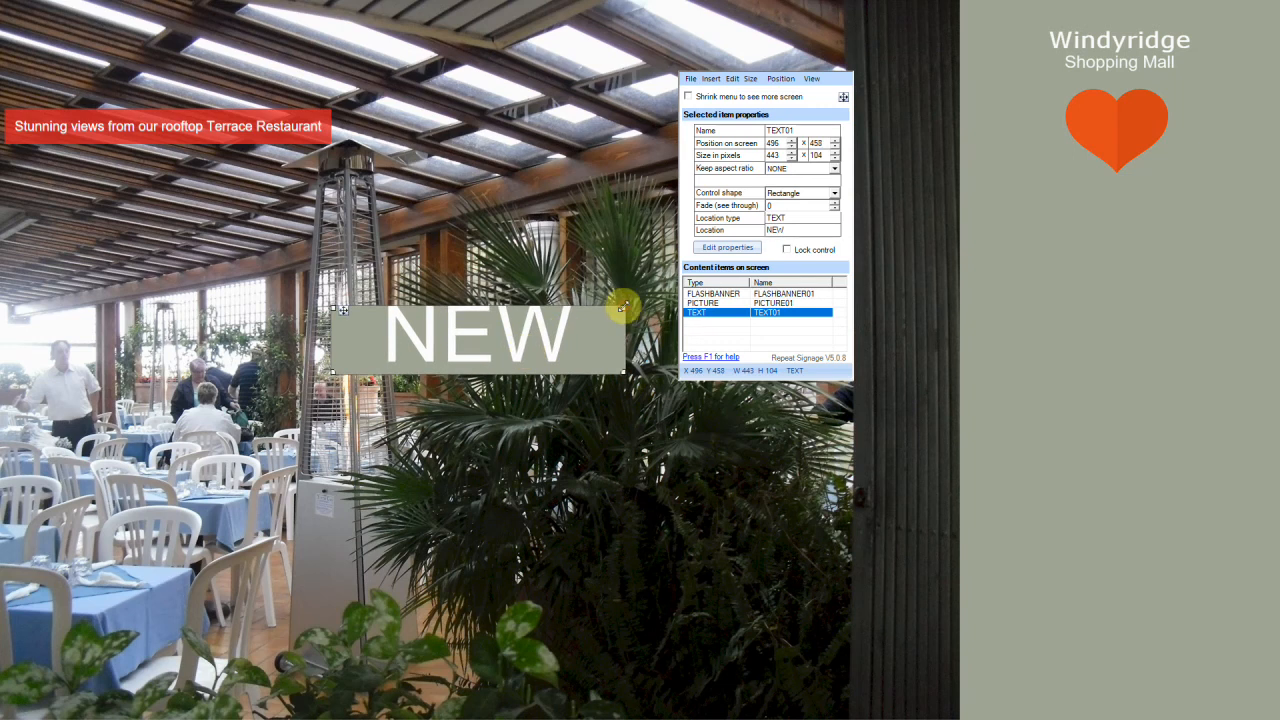
drag(622, 305, 628, 290)
drag(572, 341, 1213, 242)
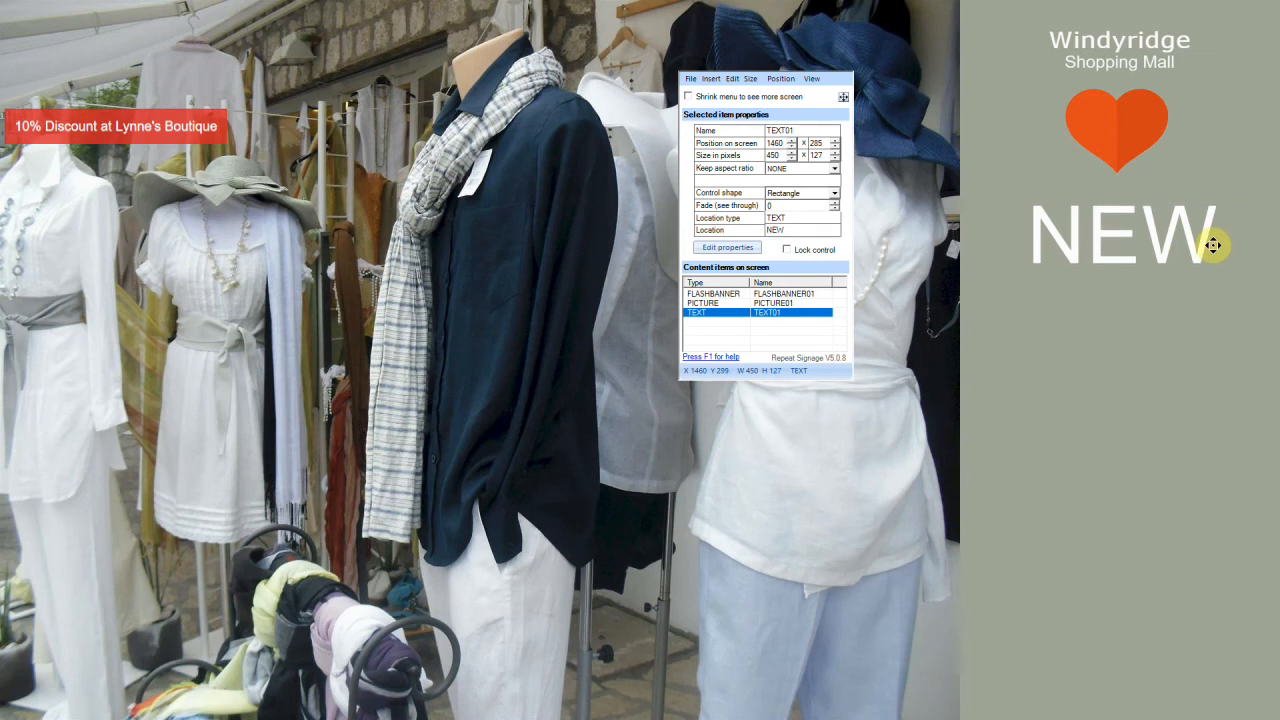
click(1200, 337)
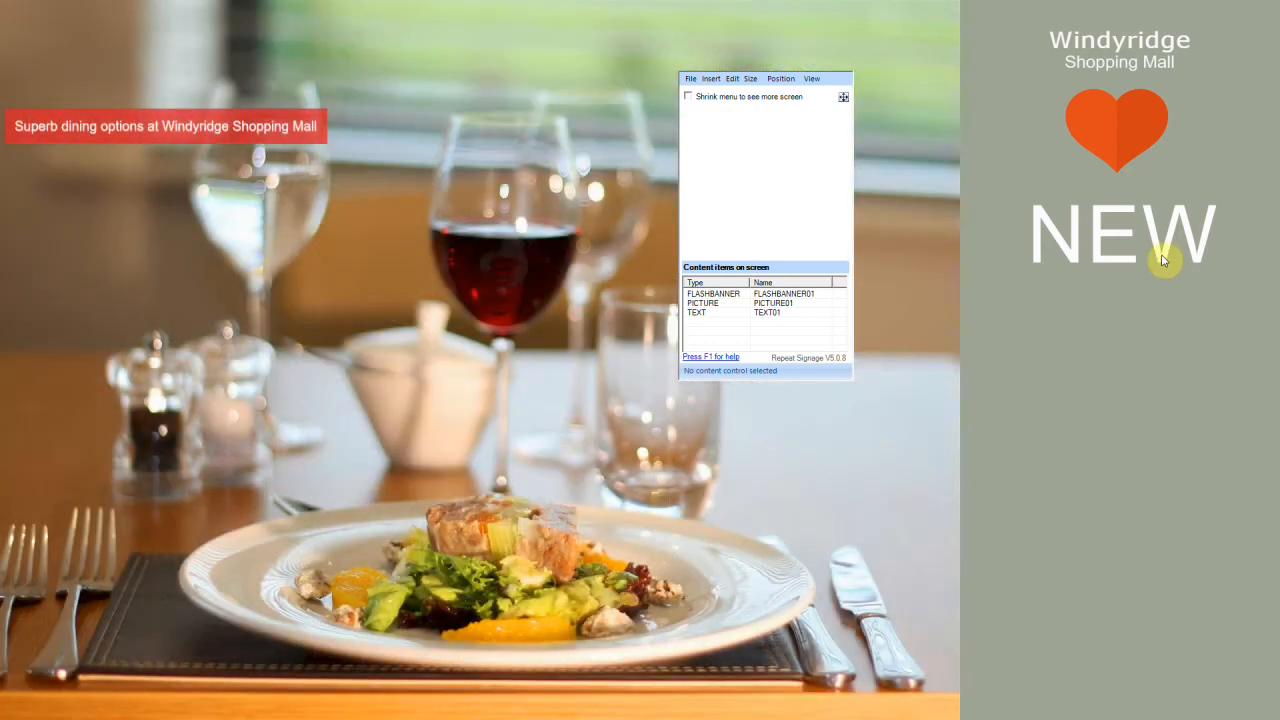
click(1163, 254)
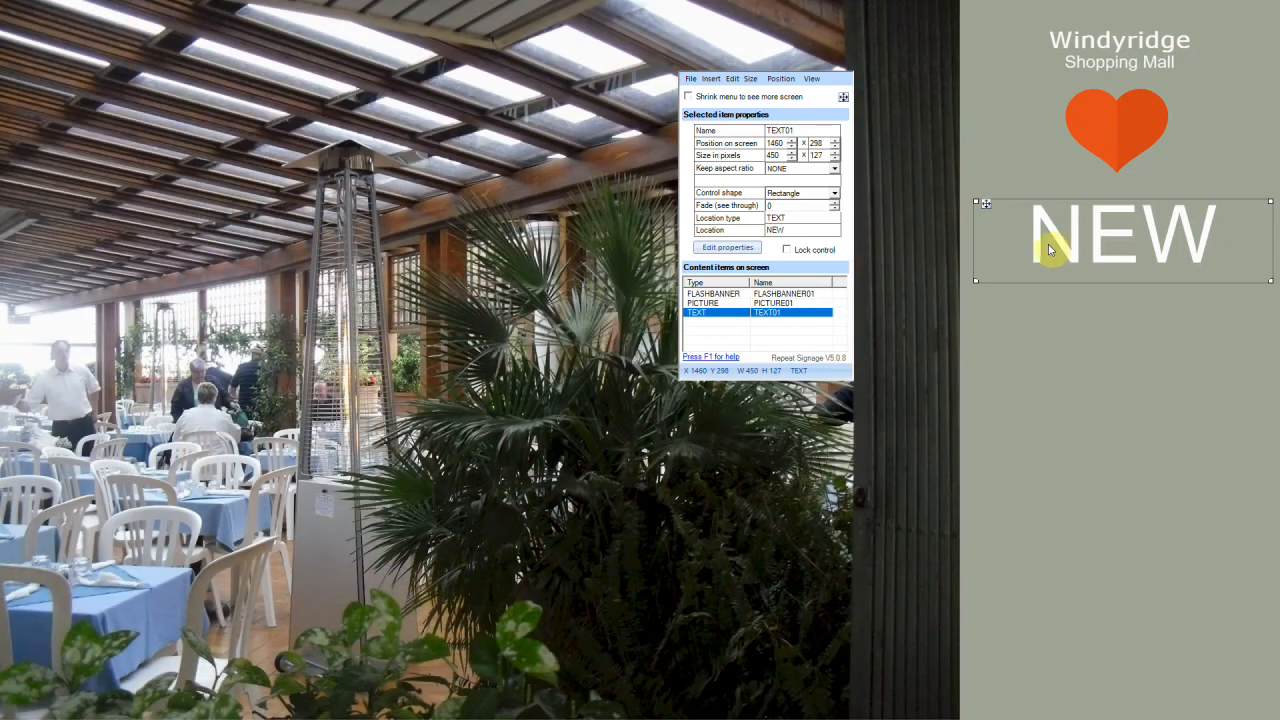
click(1158, 327)
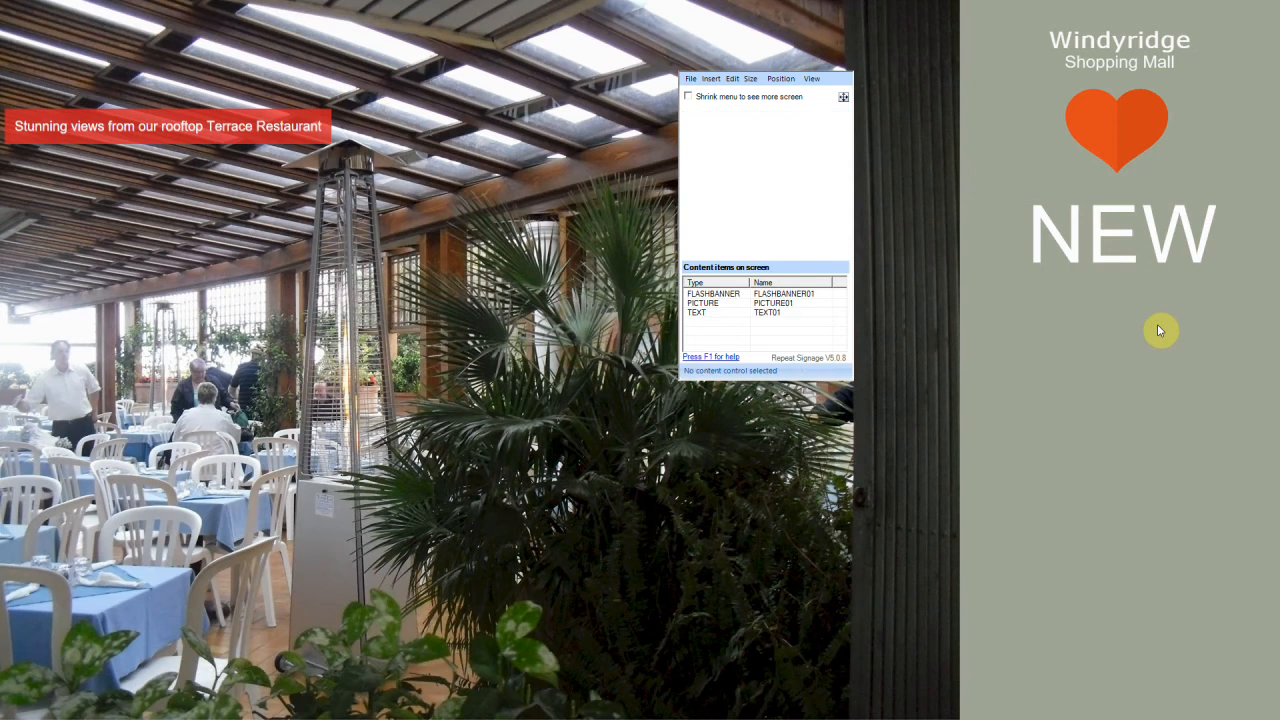
Start a rich text block with TERRACE and RESTAURANT on two separate lines, and centre both lines
click(711, 78)
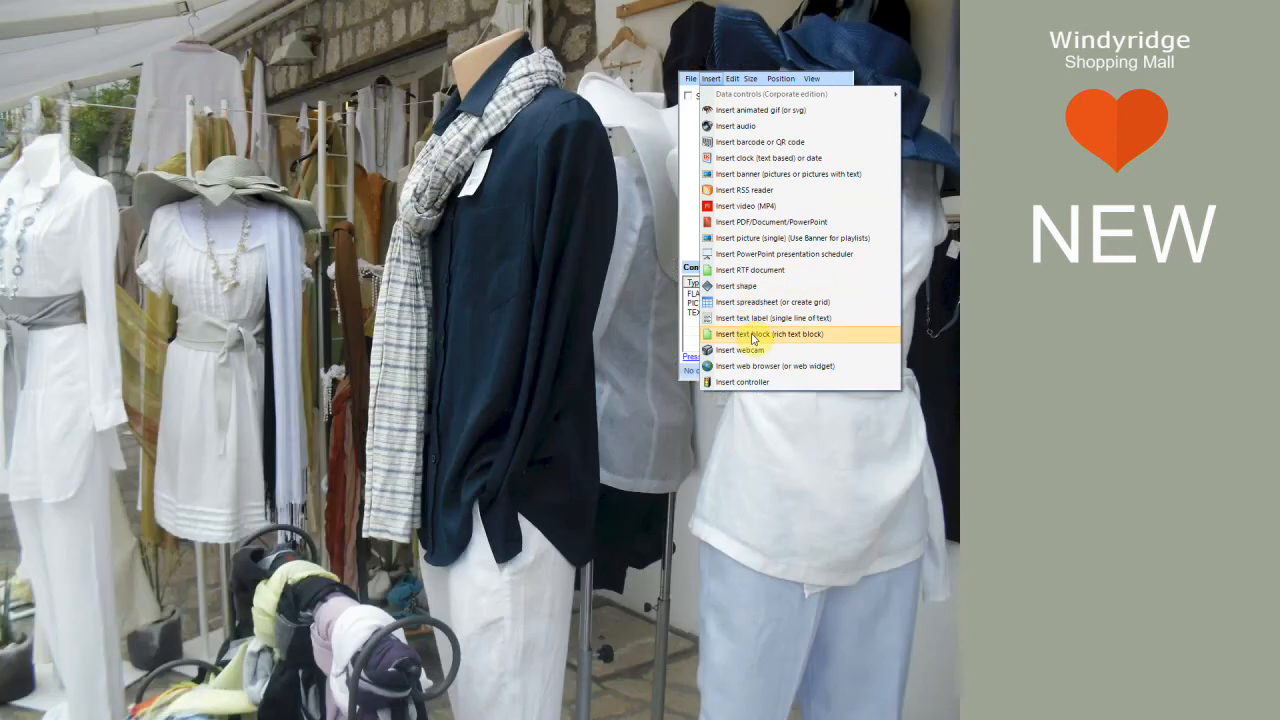
click(752, 336)
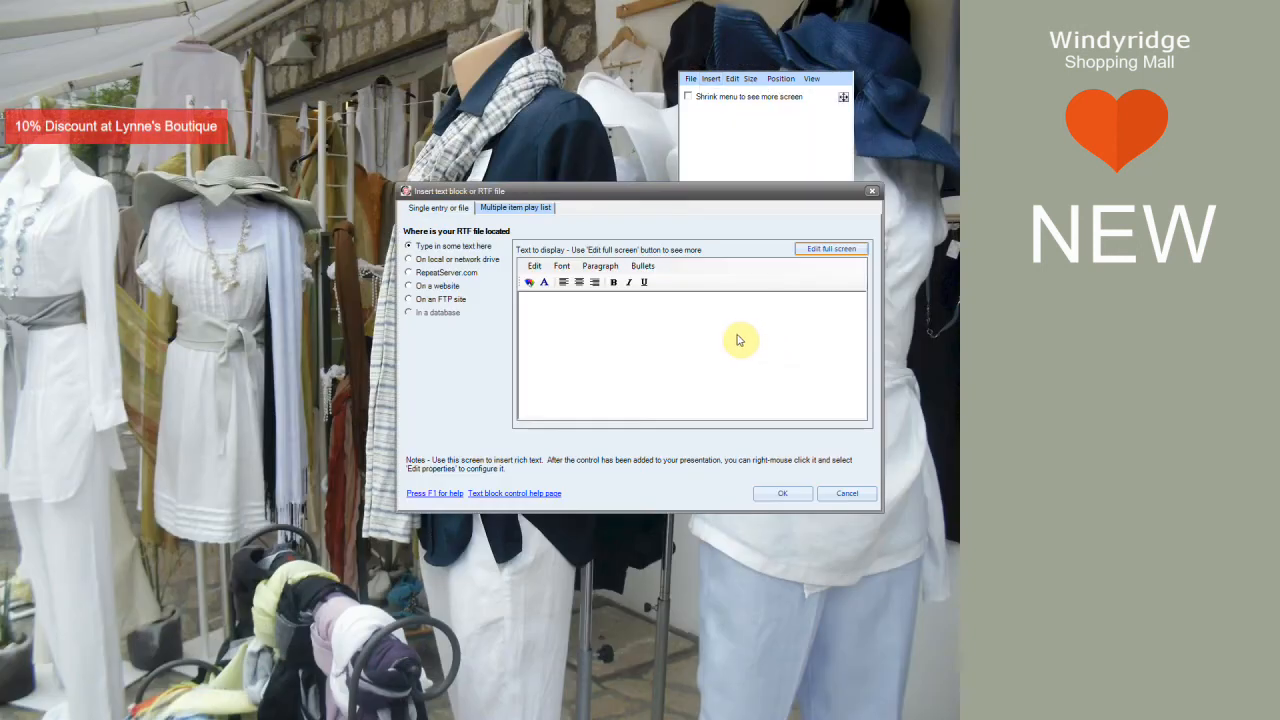
click(689, 323)
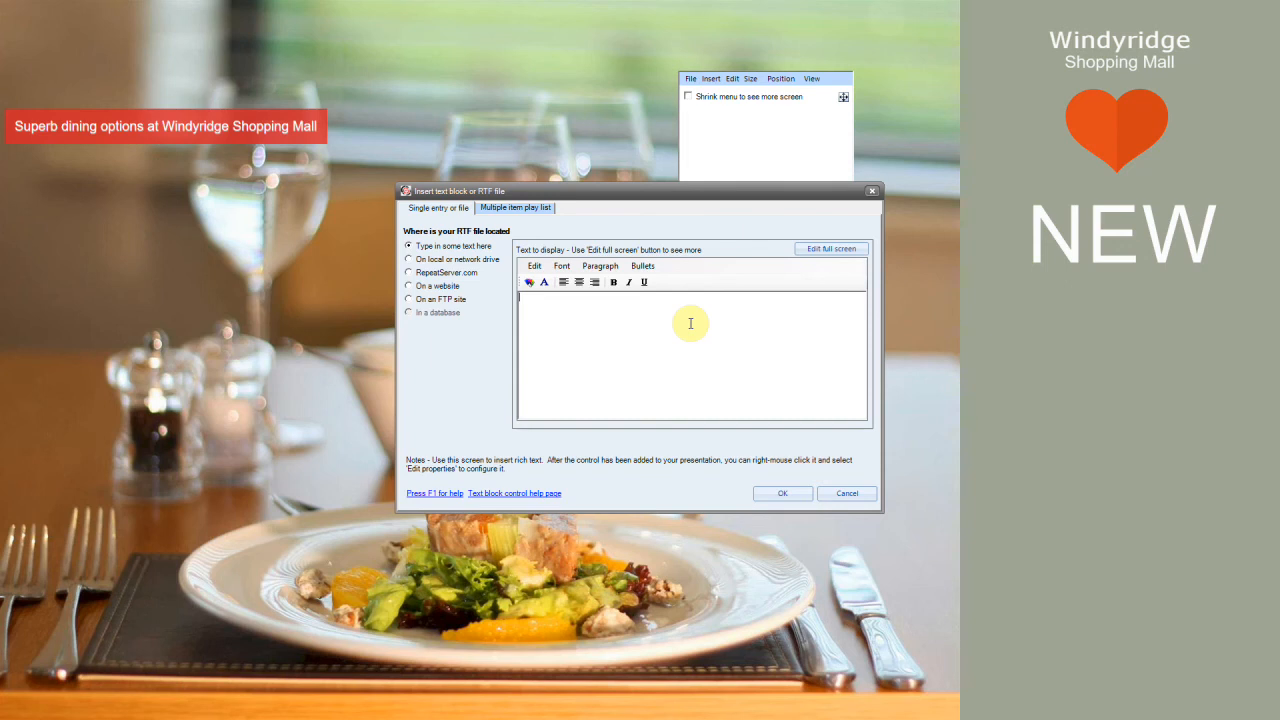
text(TERRACE )
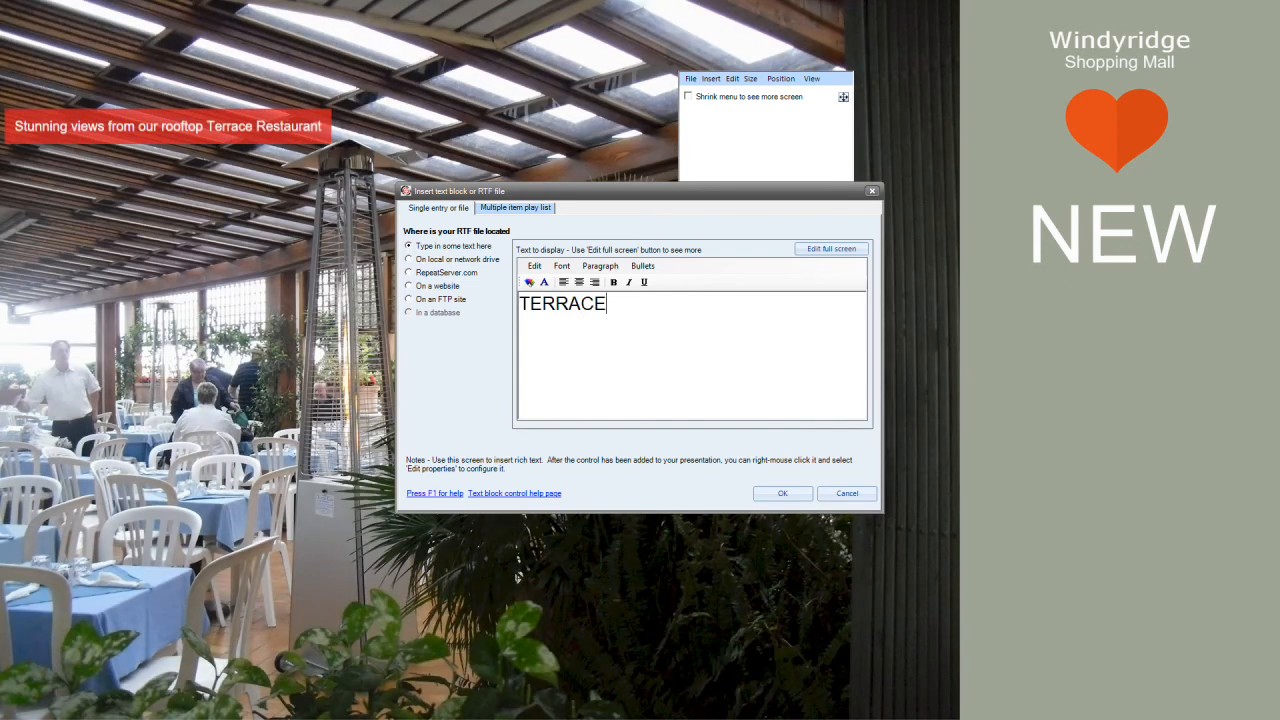
text(RESTAURANT)
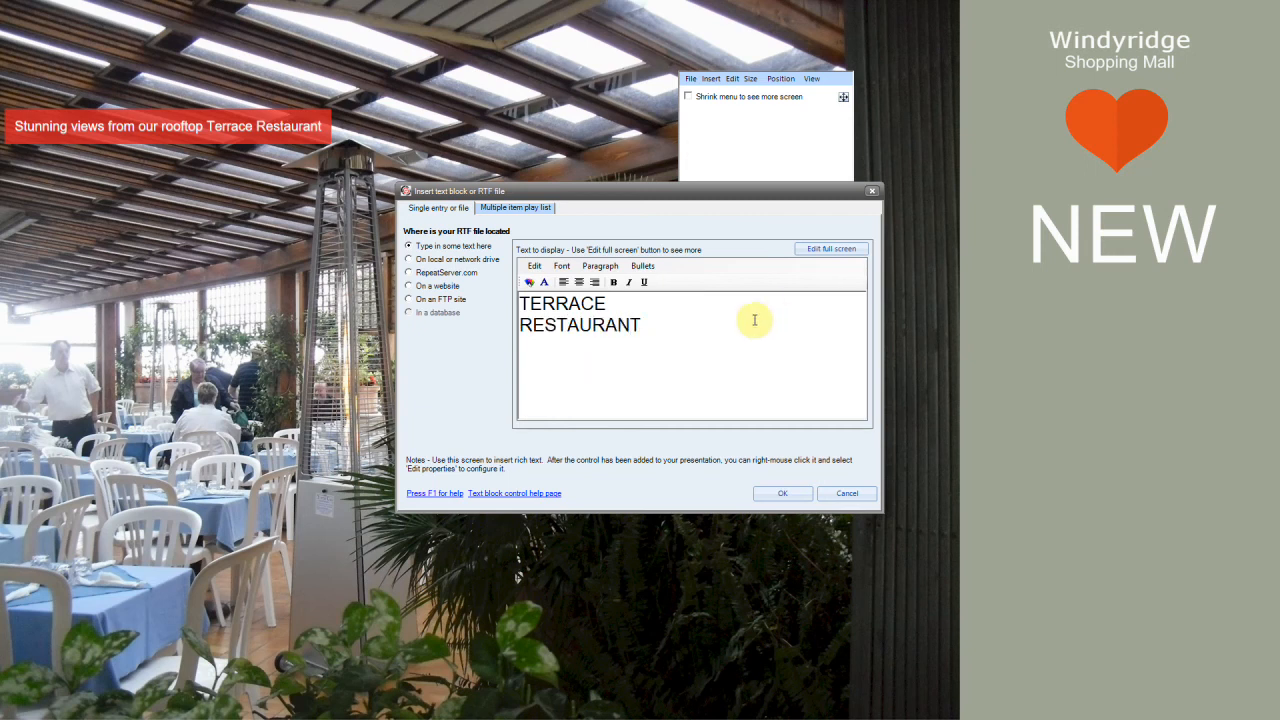
drag(686, 320, 491, 297)
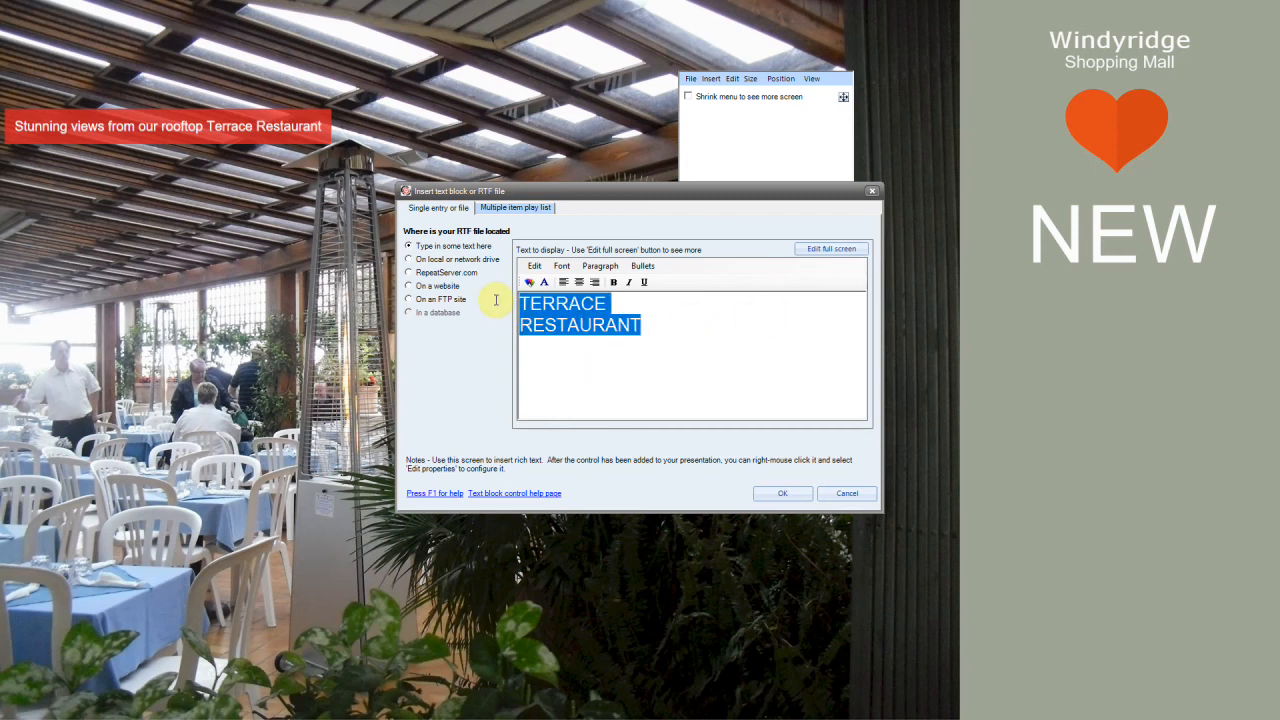
click(578, 282)
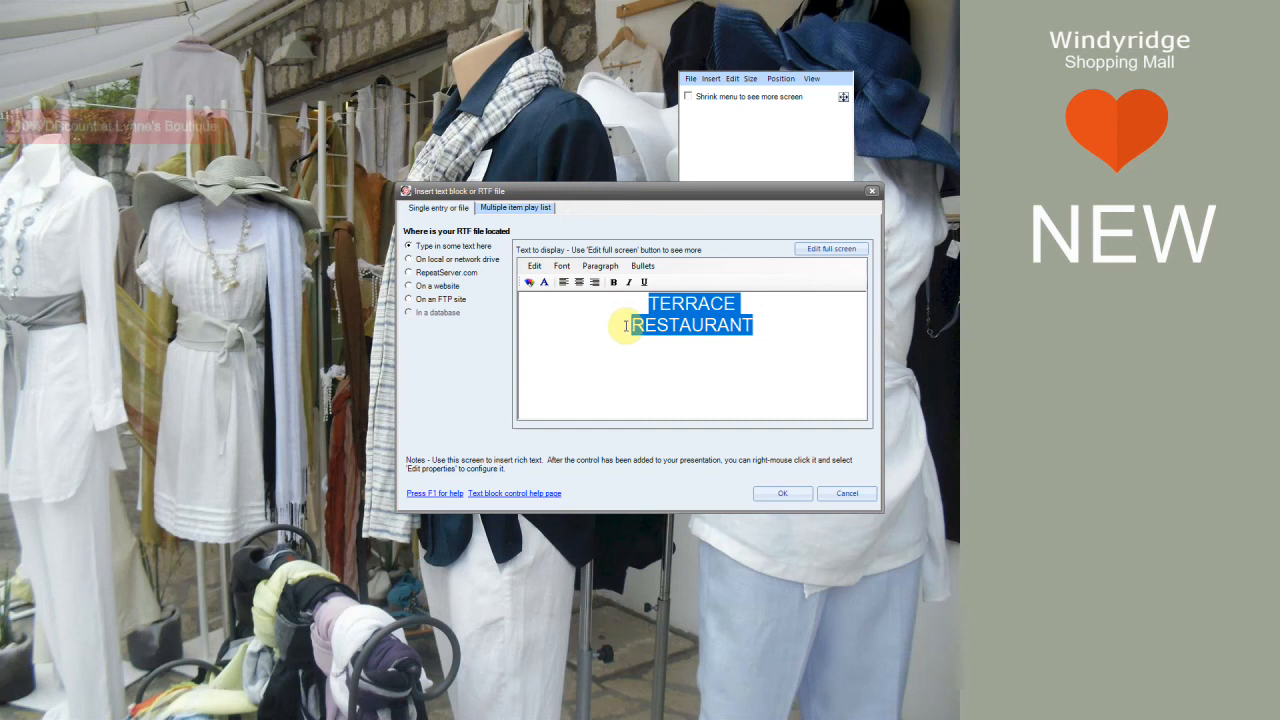
Format the word TERRACE in the text block as Corbel, Bold, size 60
double_click(627, 322)
double_click(622, 308)
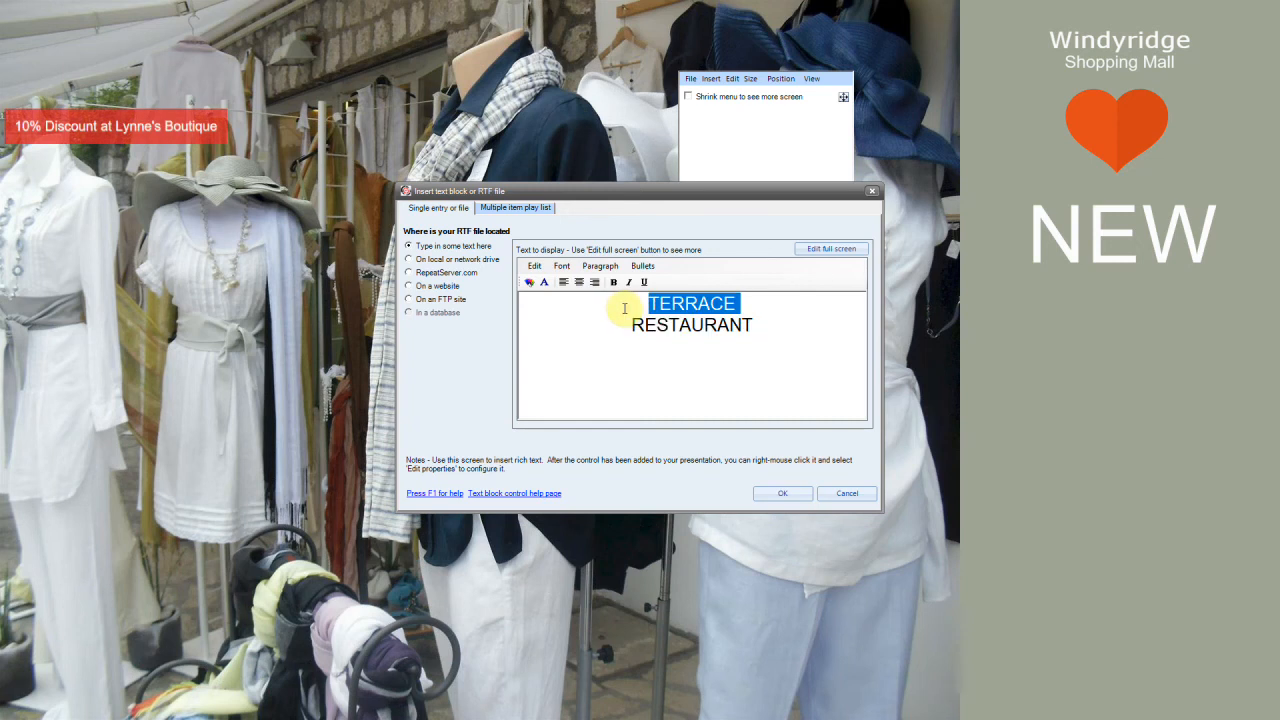
click(565, 268)
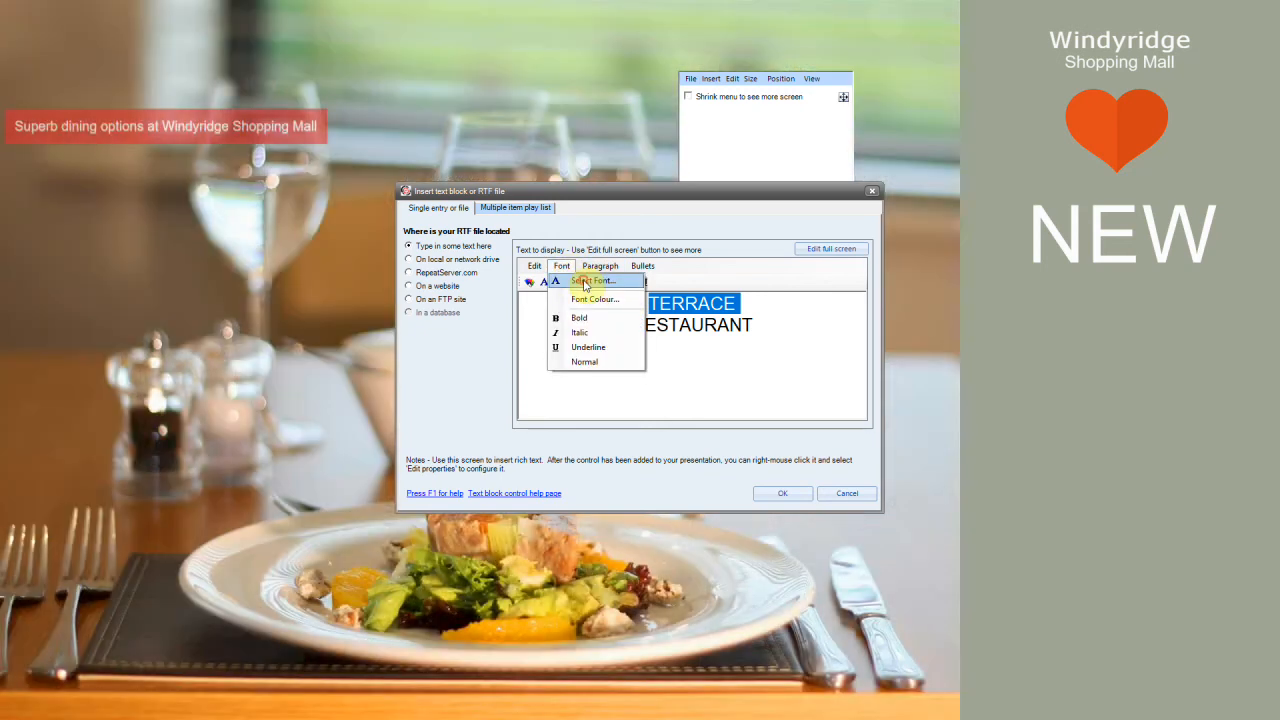
click(582, 280)
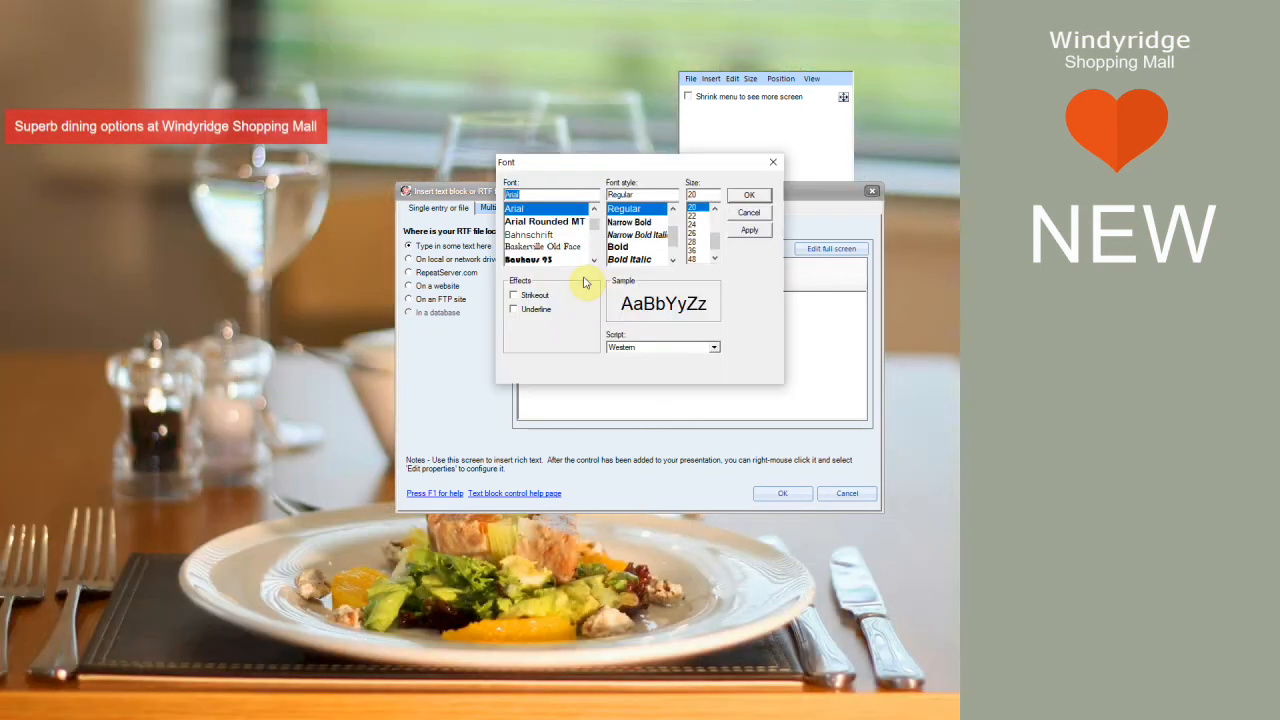
text(Corbel)
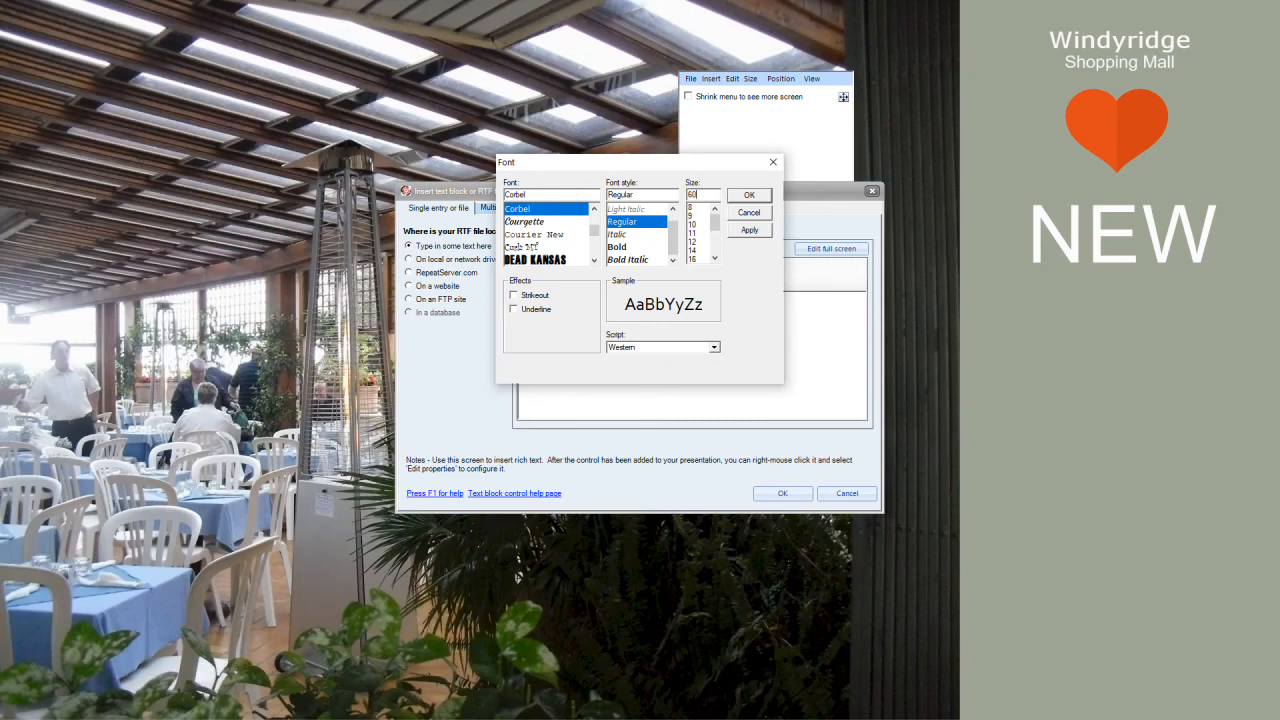
text(60)
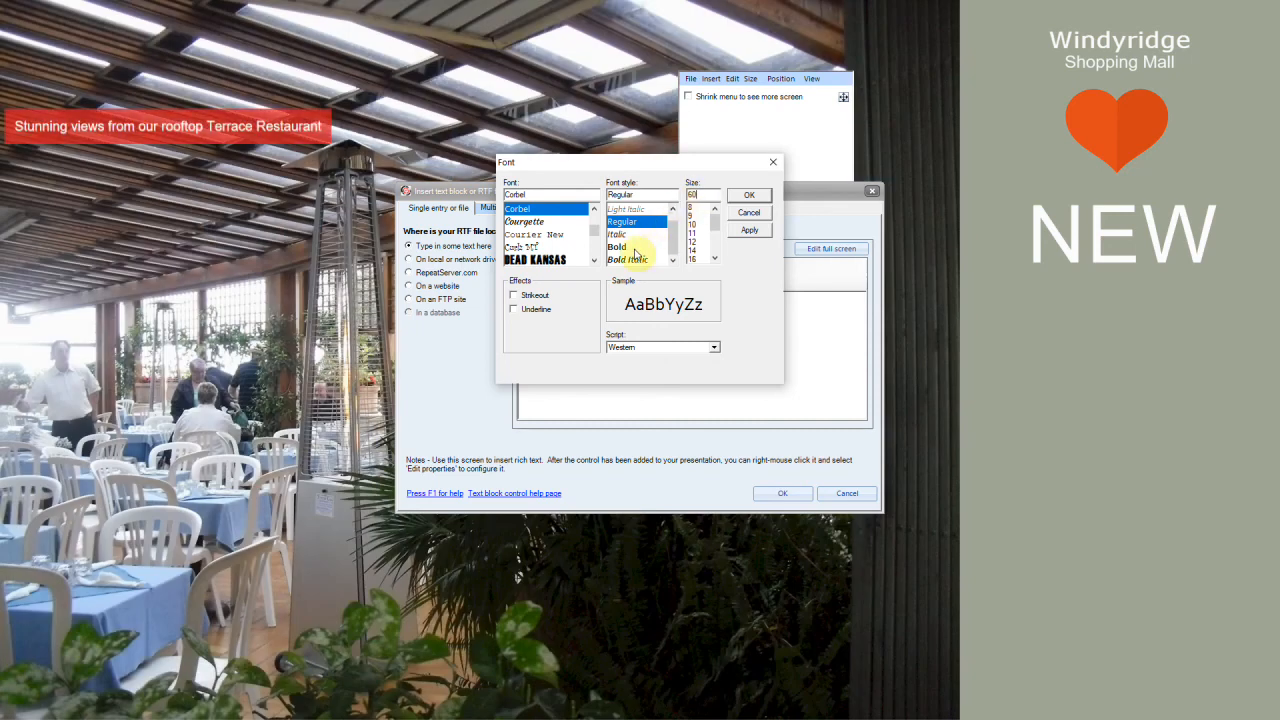
click(634, 248)
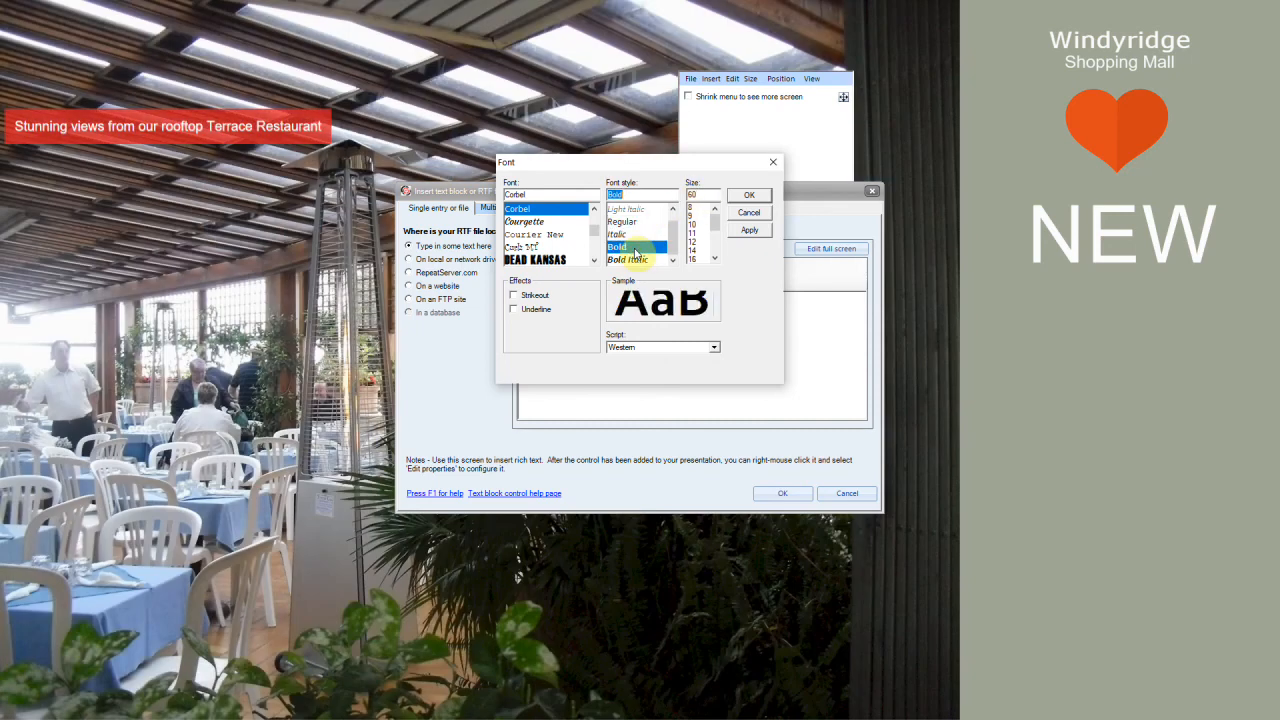
click(749, 197)
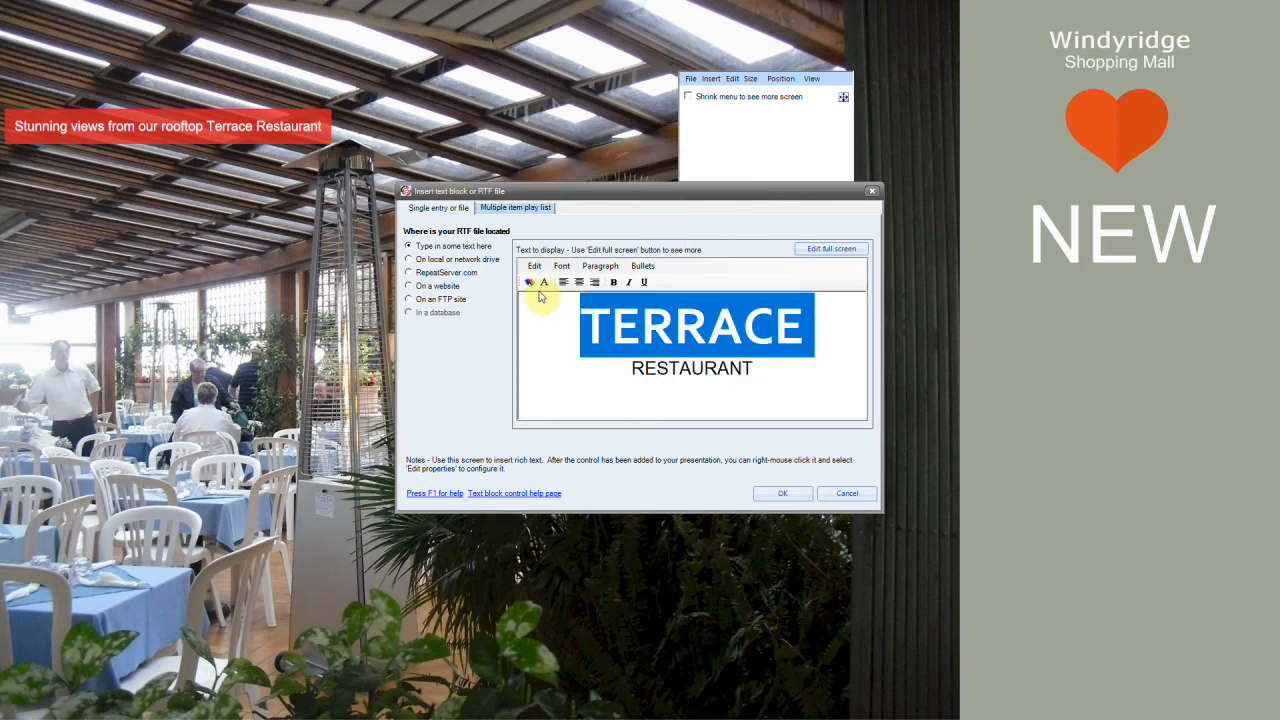
Format the word RESTAURANT on the second line as Corbel, Bold, size 48
click(760, 368)
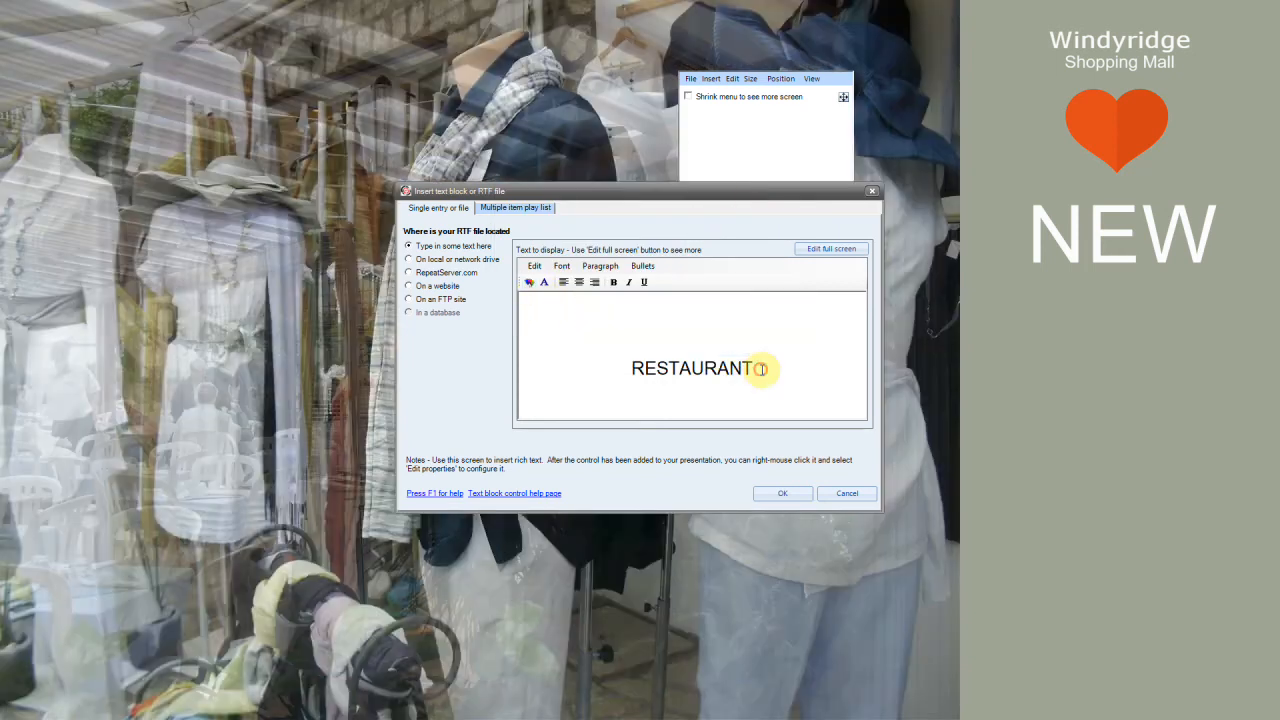
double_click(708, 368)
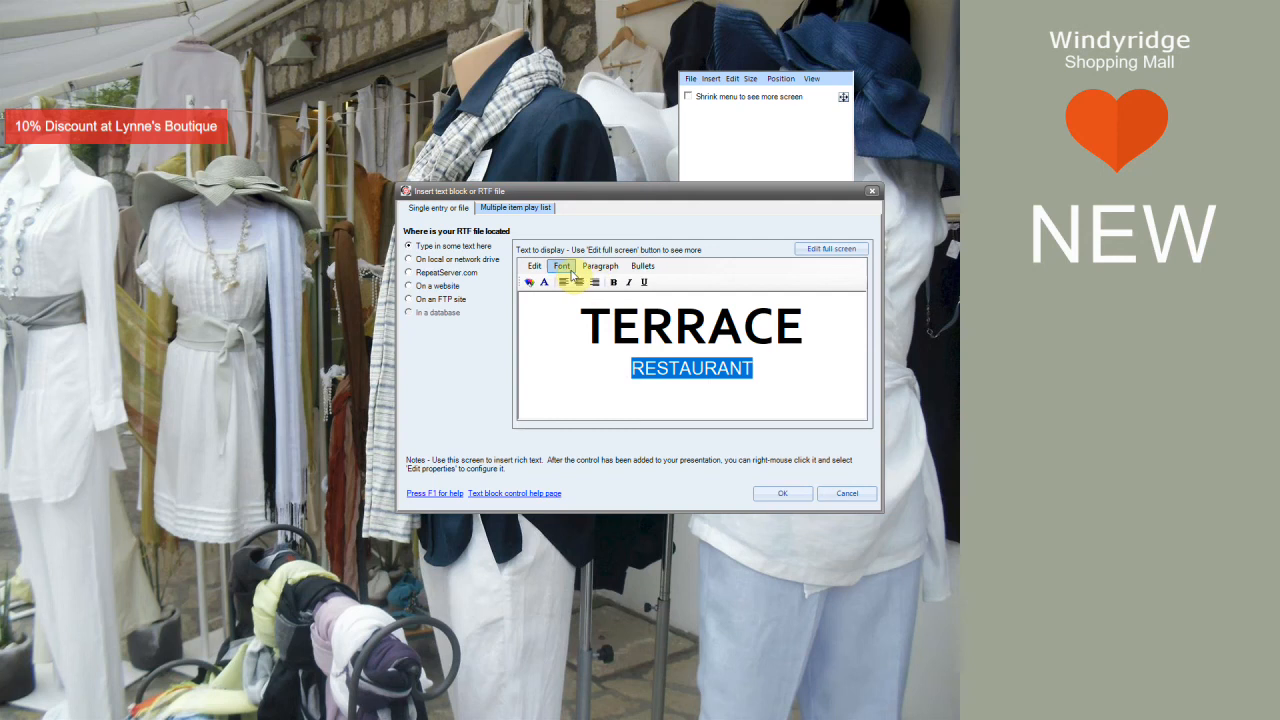
click(563, 266)
click(580, 282)
text(COR)
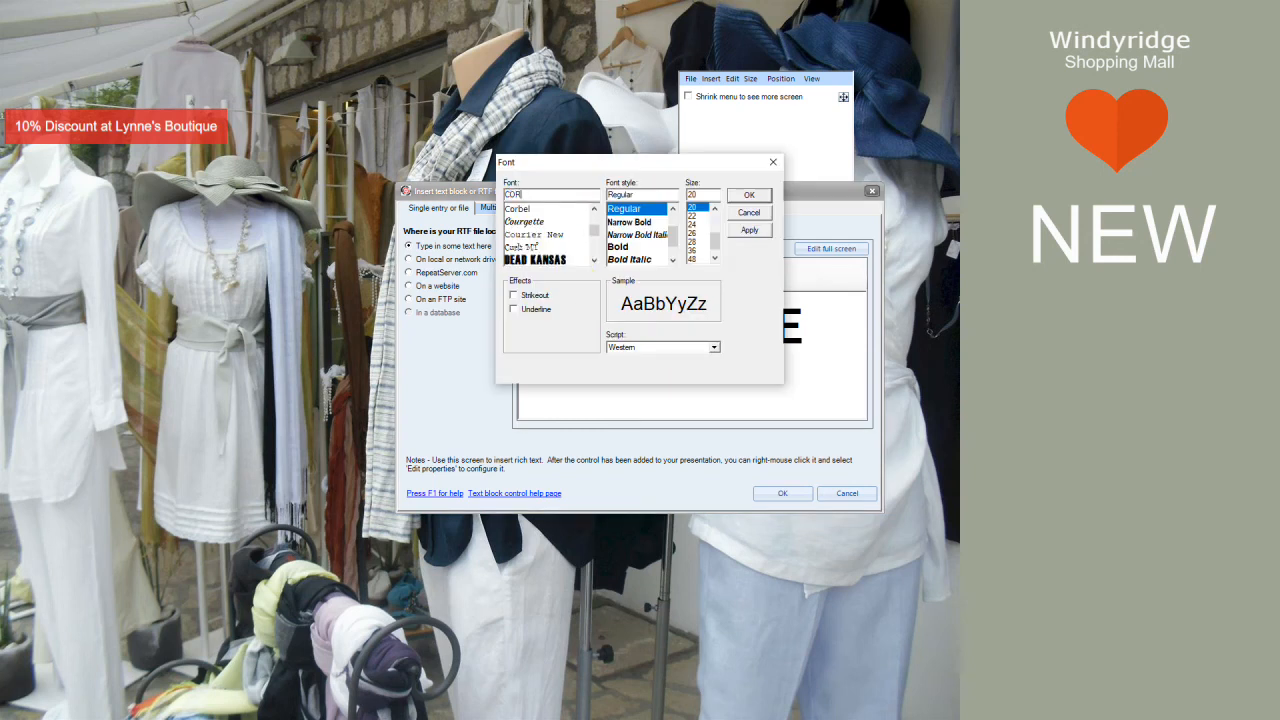
text(Bel)
key(Tab)
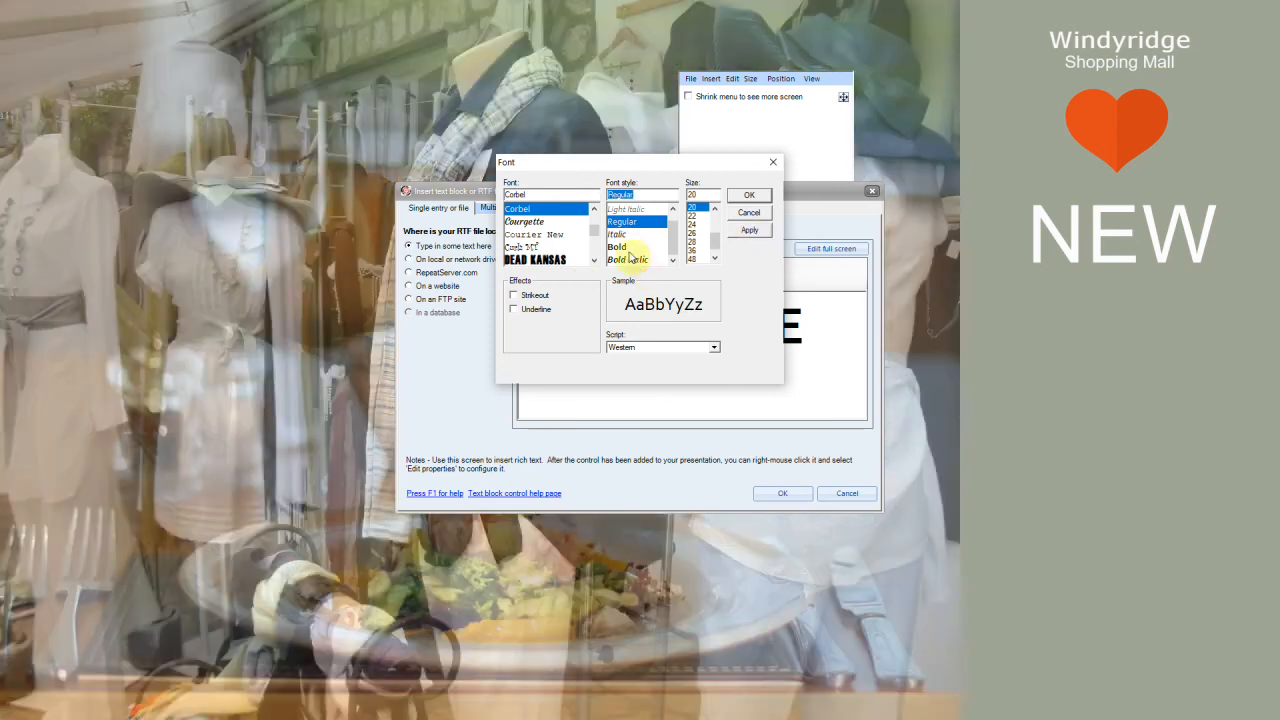
click(626, 246)
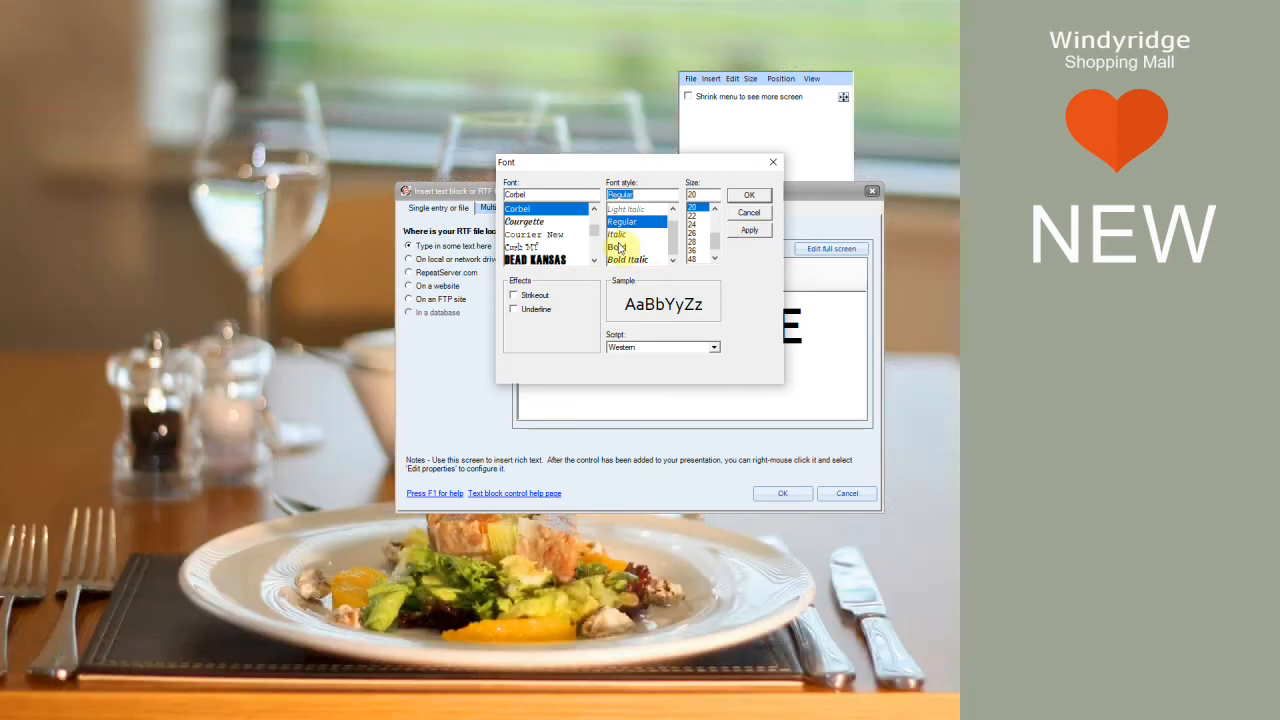
key(Tab)
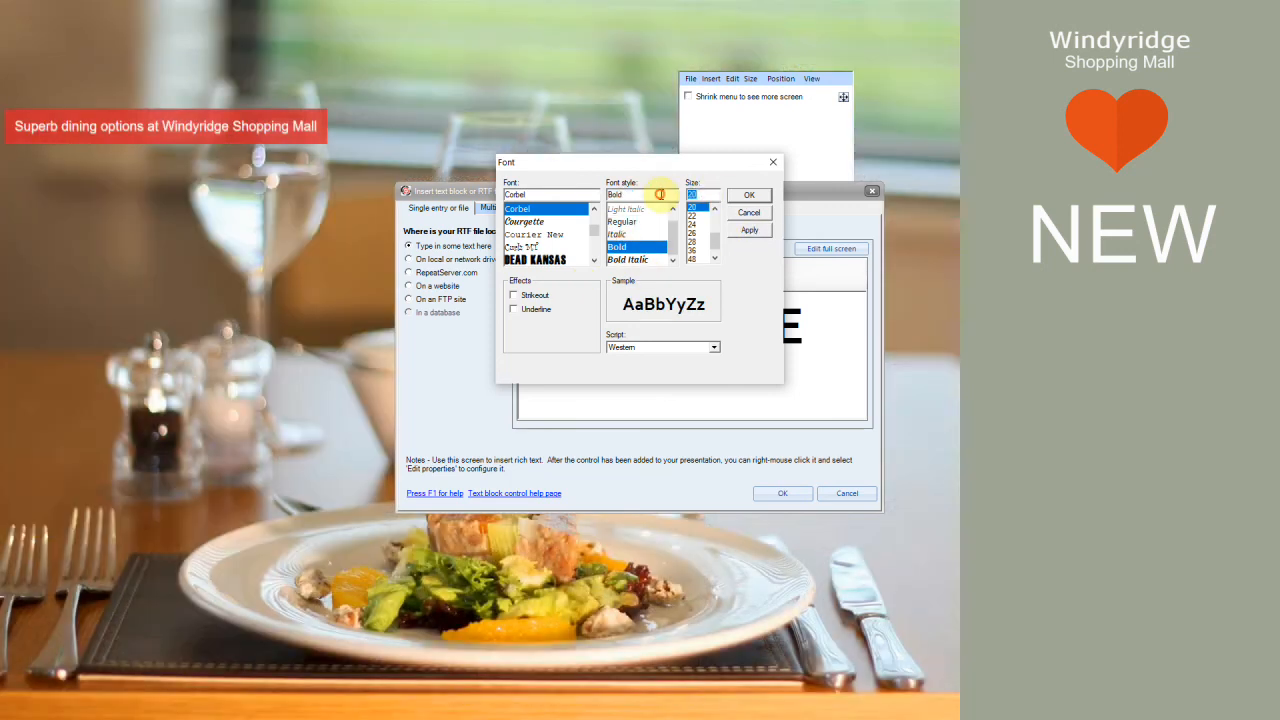
text(48)
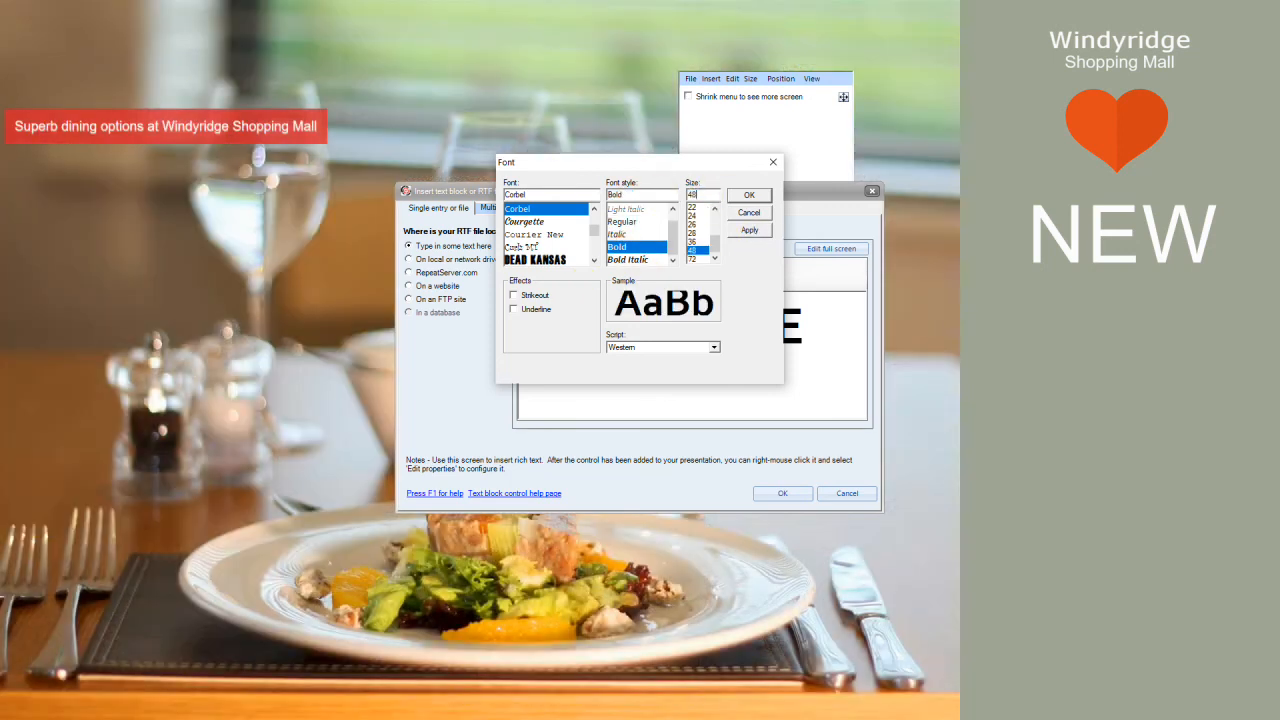
click(750, 195)
Colour both lines of the text block with the saved custom red
click(833, 381)
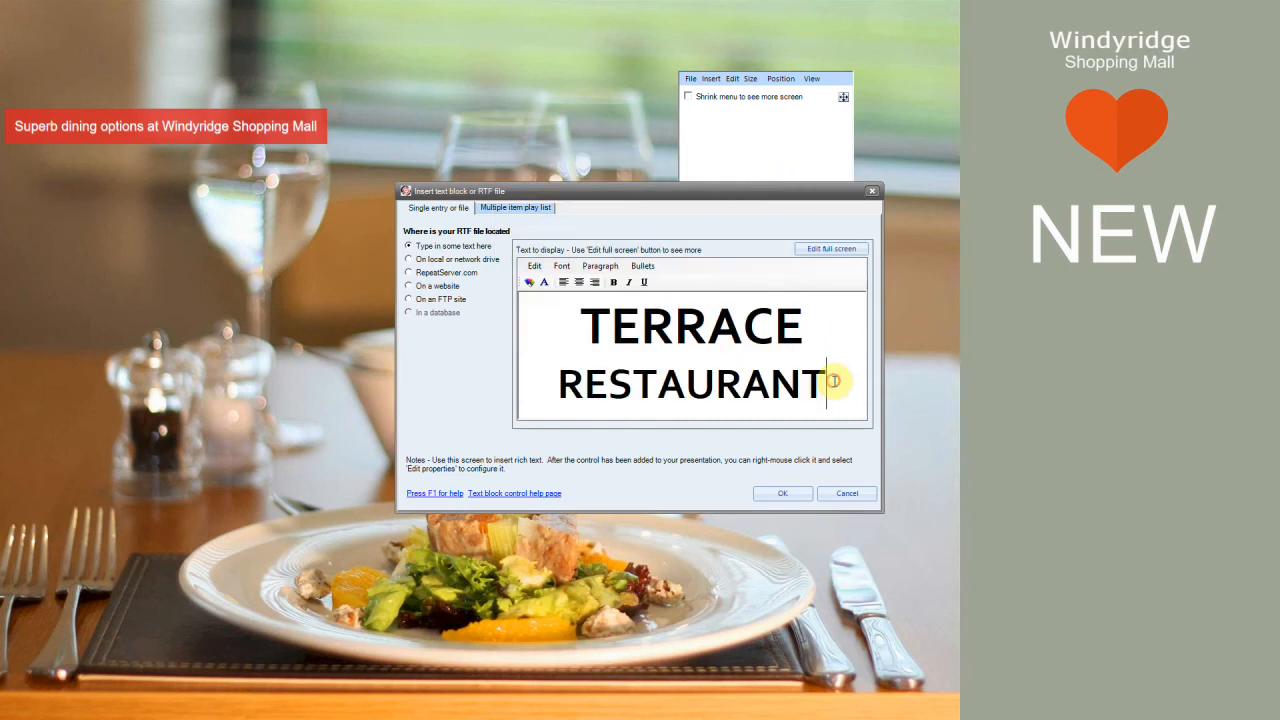
key(ctrl+a)
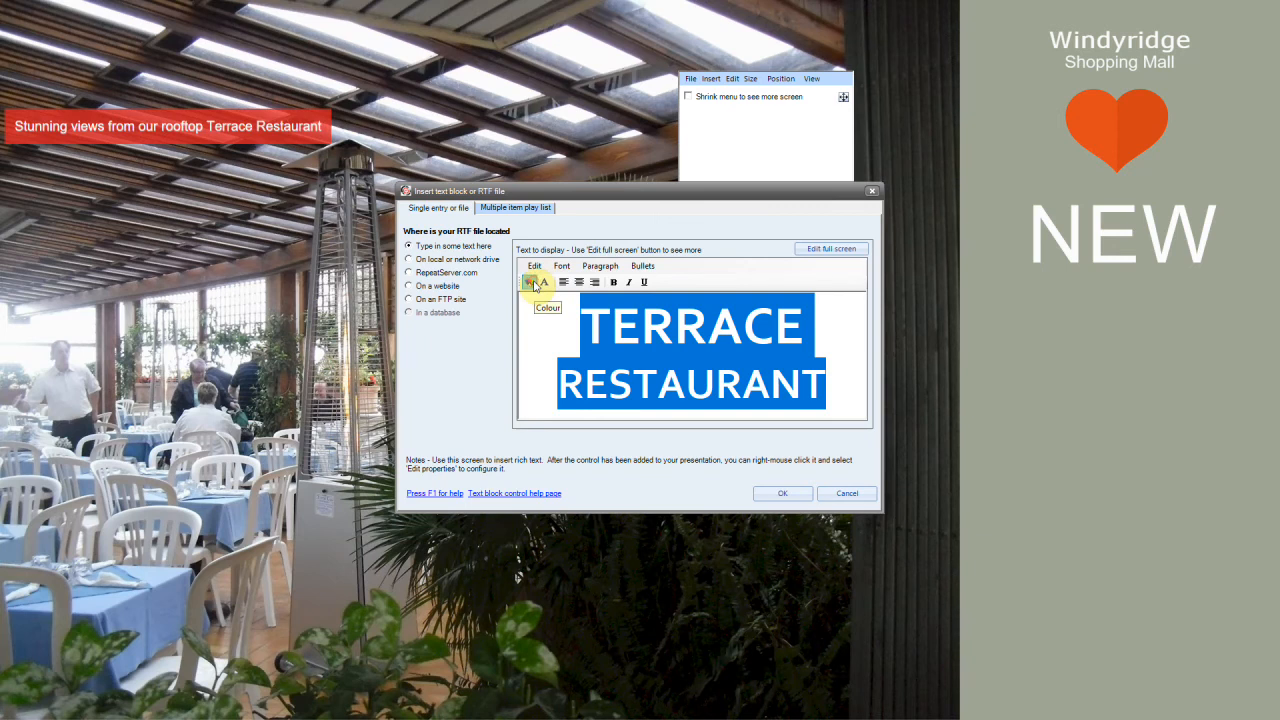
click(535, 286)
click(613, 308)
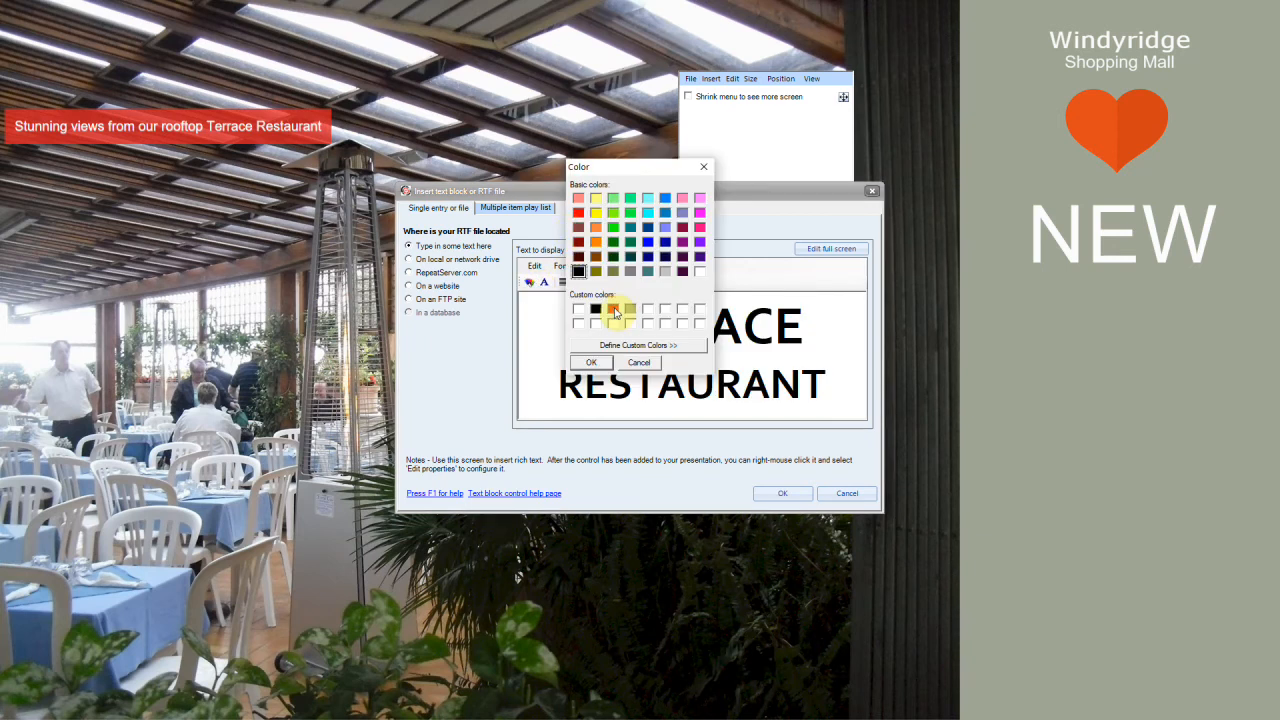
click(592, 362)
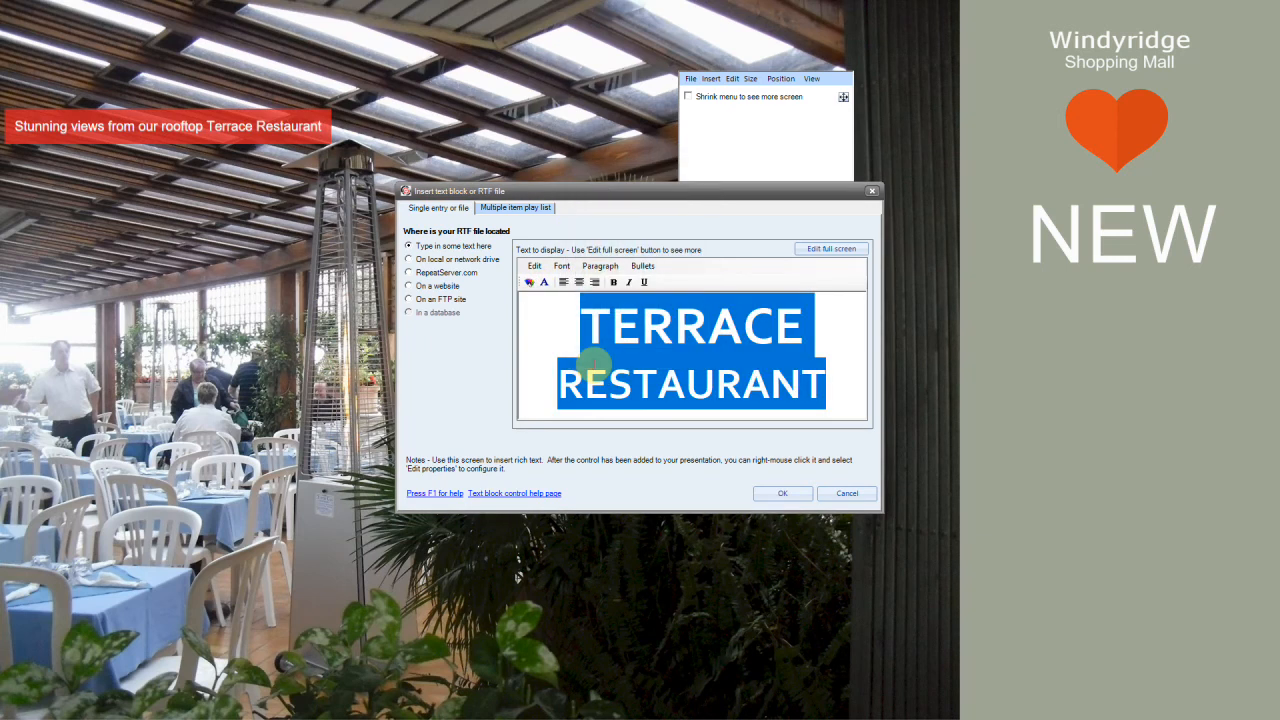
Insert the TERRACE RESTAURANT text block into the presentation and move it clear of the properties window, to about 467, 341
click(782, 493)
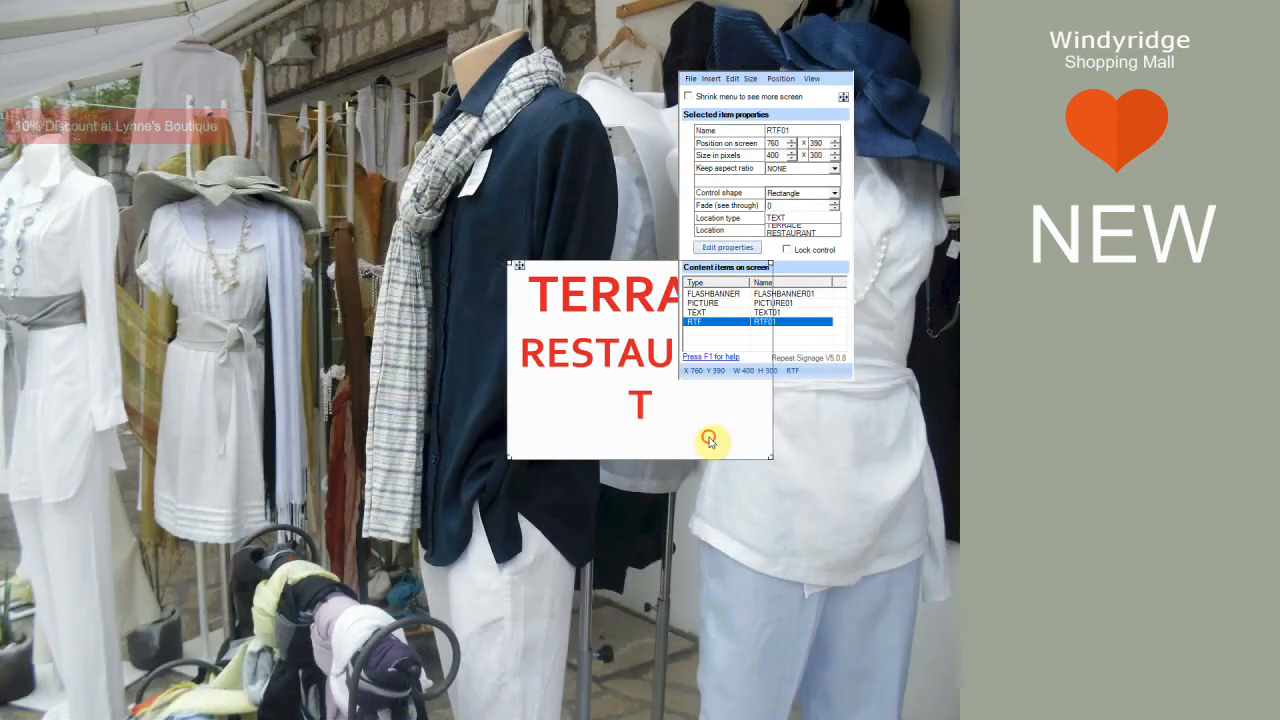
drag(709, 437, 511, 403)
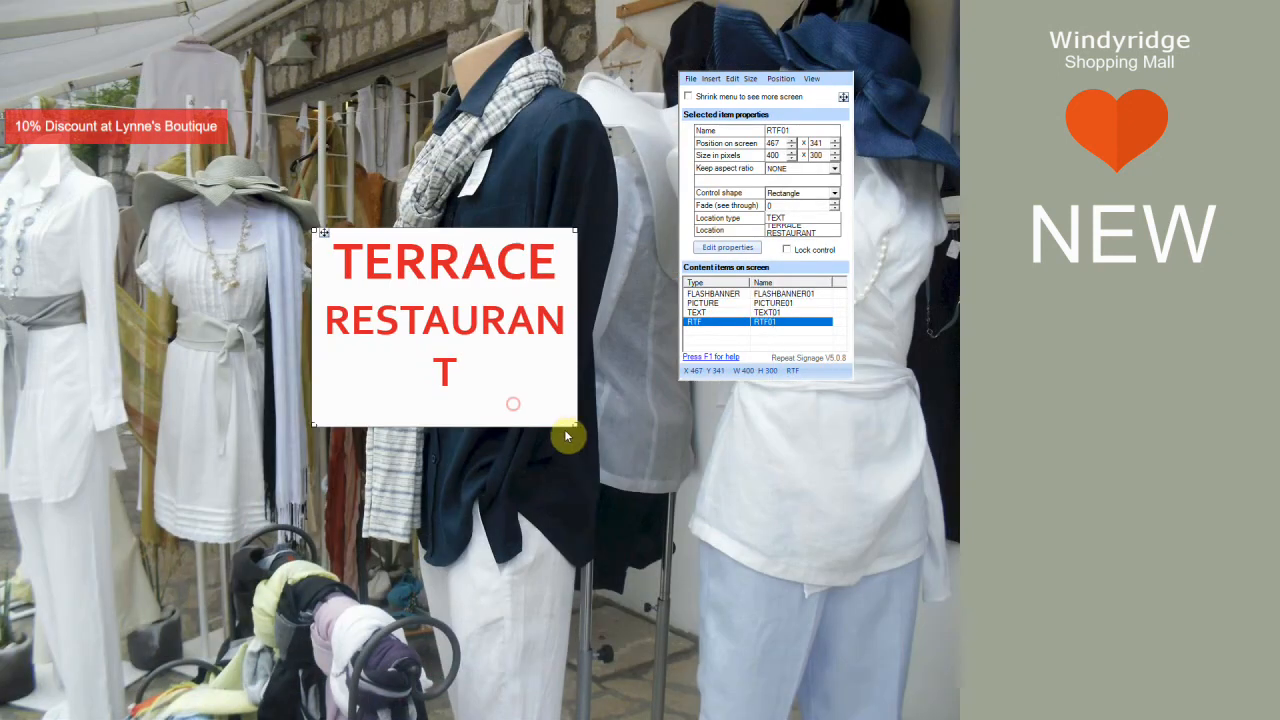